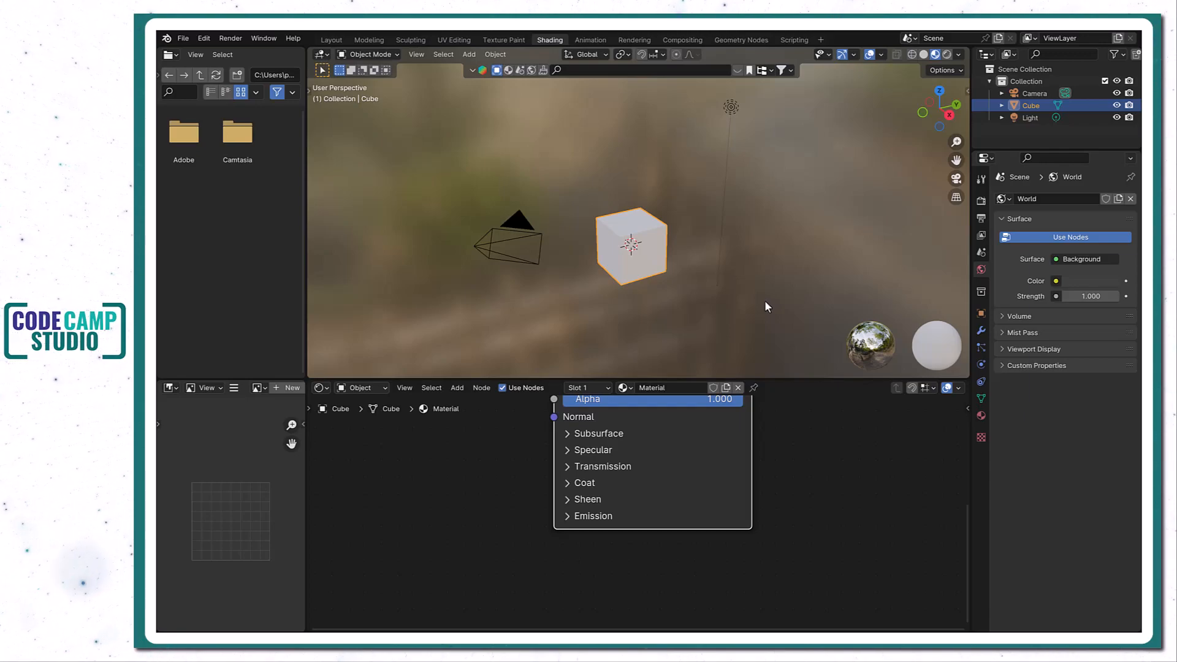
Examine the cube in the viewport and its material's Principled BSDF and Material Output nodes in the shader editor.
click(765, 302)
mouse_move(763, 295)
middle_down()
mouse_move(726, 300)
mouse_move(599, 218)
mouse_move(560, 270)
mouse_move(783, 299)
mouse_move(803, 245)
mouse_move(798, 290)
mouse_move(750, 298)
middle_up()
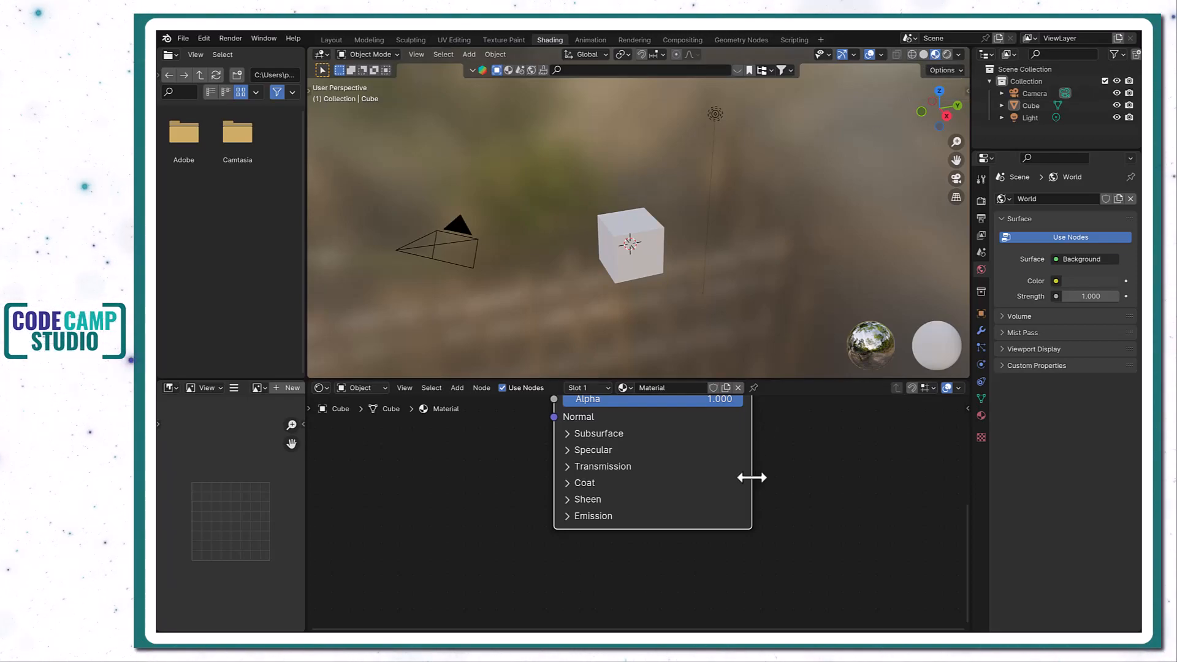
scroll(785, 503, down, 2)
scroll(784, 501, down, 1)
middle_drag(781, 499, 677, 570)
scroll(670, 529, up, 2)
scroll(670, 528, up, 2)
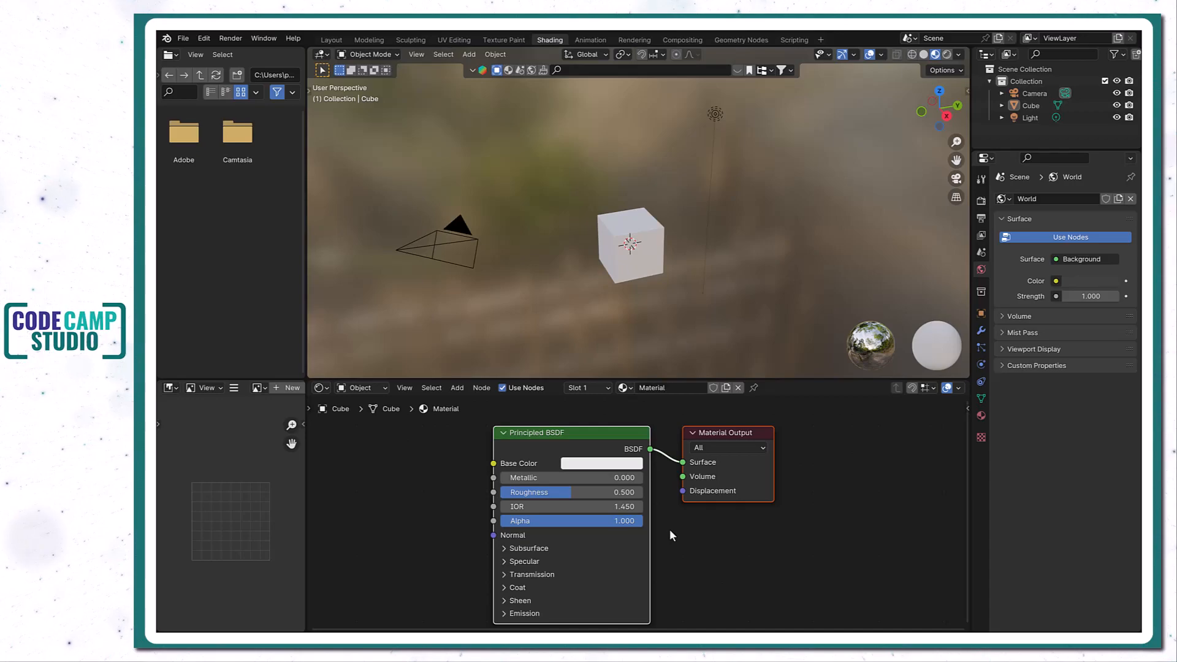
click(613, 436)
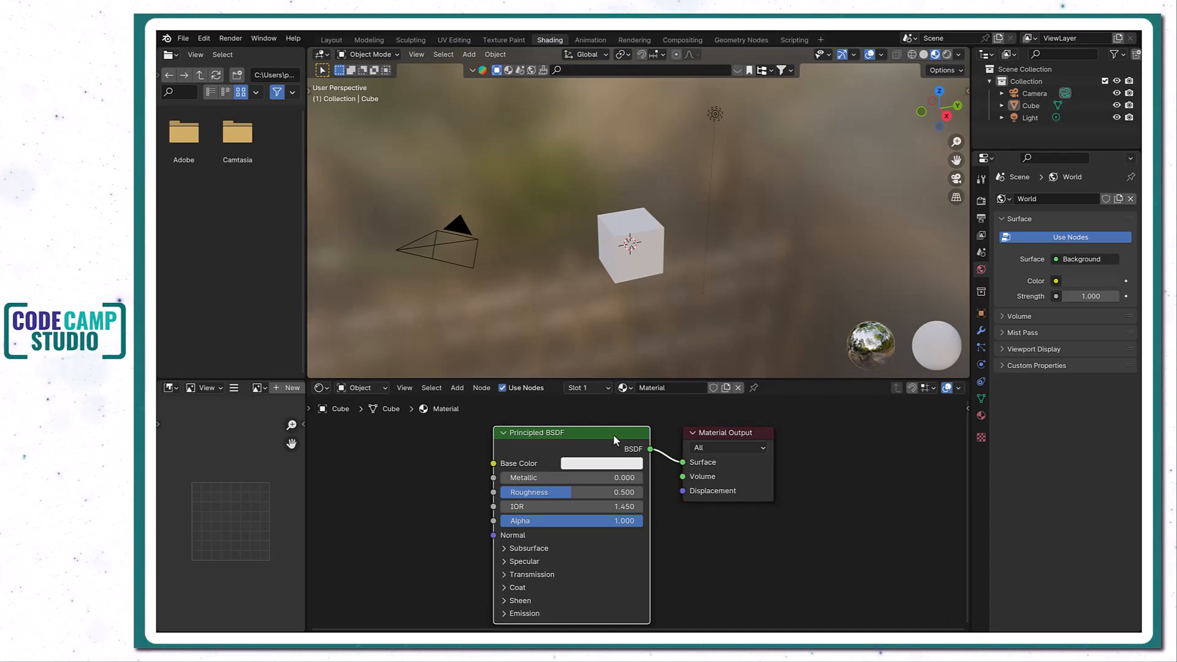
click(724, 432)
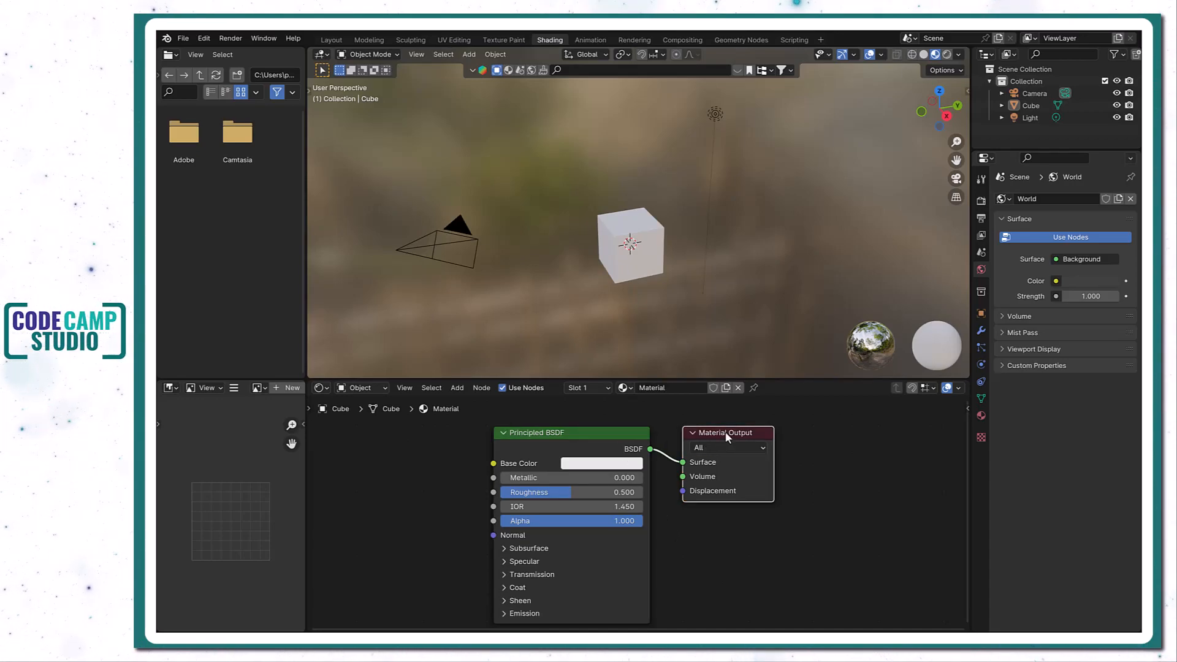
click(788, 542)
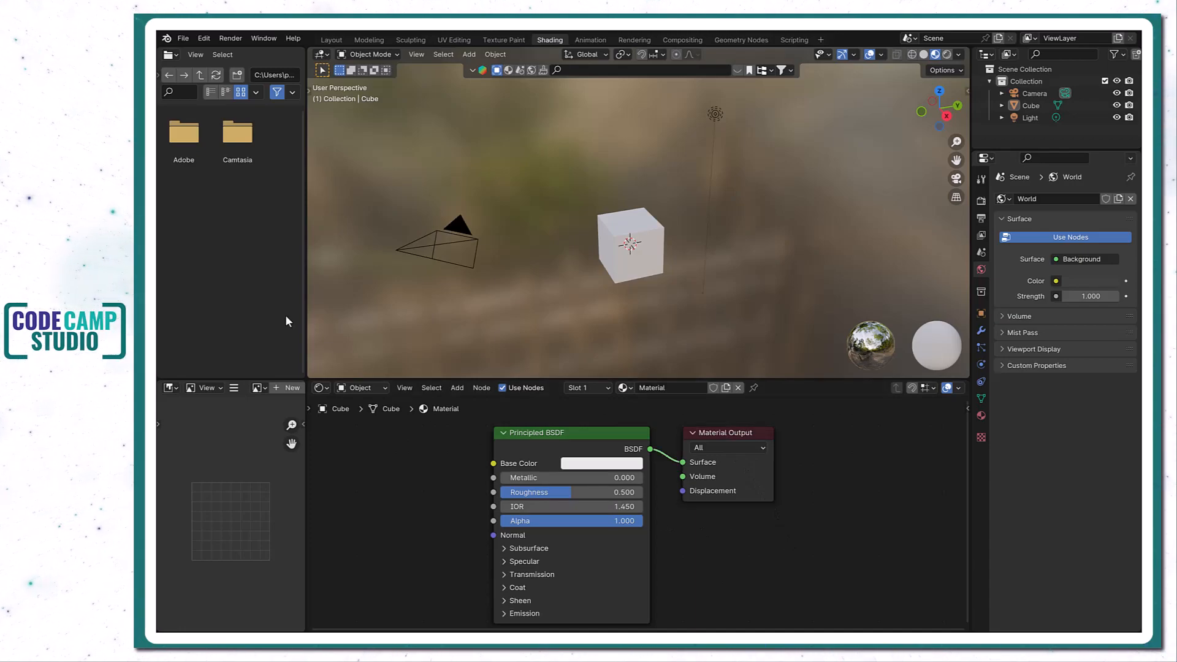
Browse to the Desktop folder and load the blue and pink marbled image into the image editor.
click(197, 74)
double_click(237, 244)
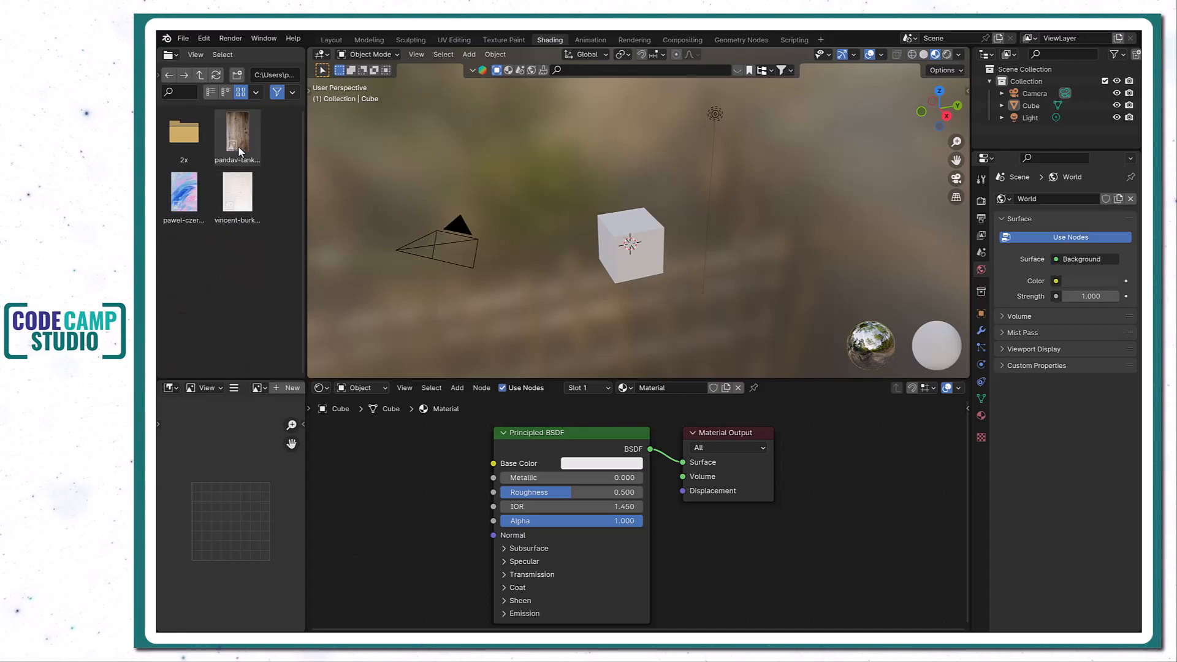
click(205, 207)
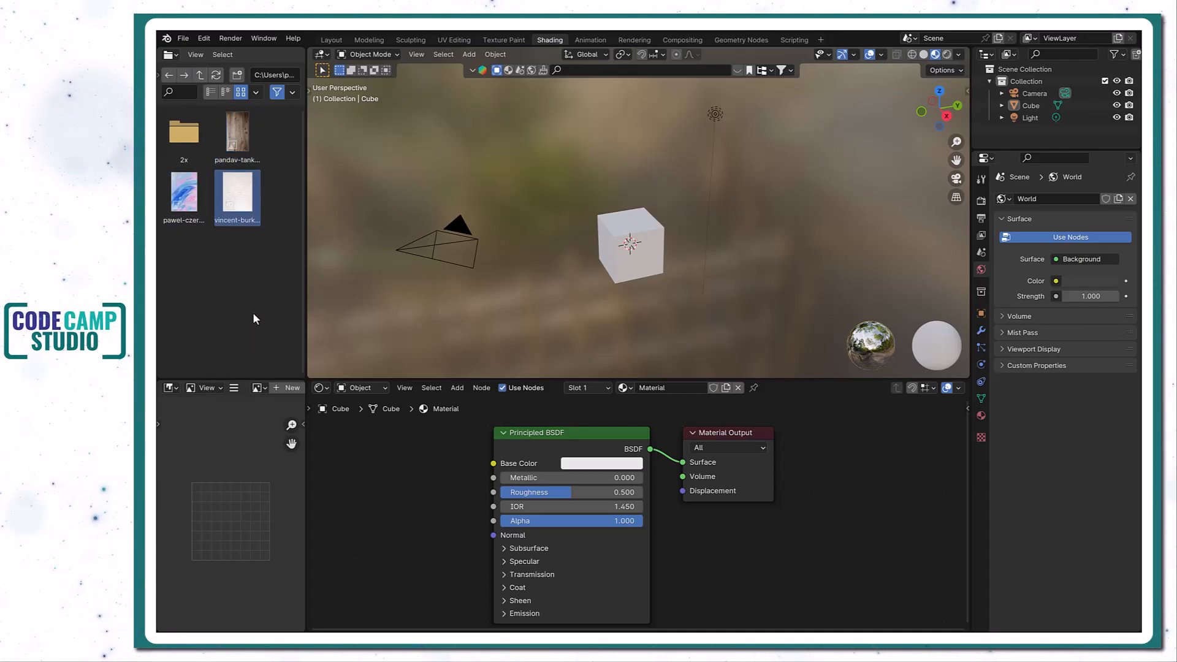
drag(184, 195, 234, 449)
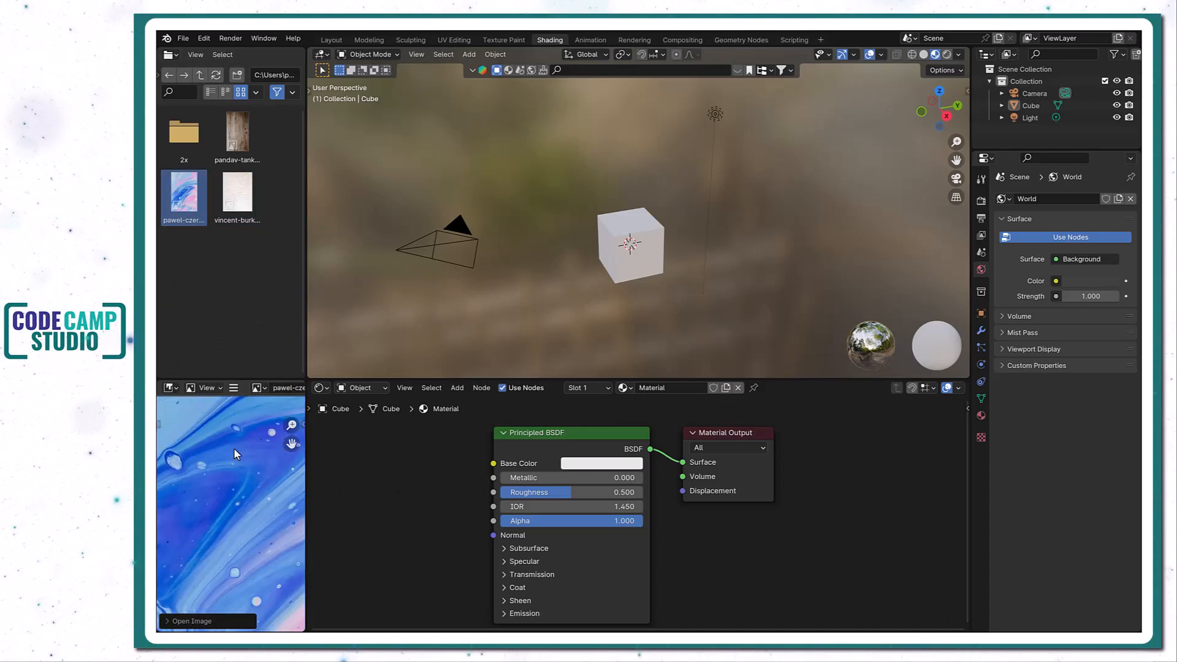
Widen and heighten the image editor area so the whole marbled image fits inside it.
scroll(234, 450, down, 4)
scroll(236, 471, up, 3)
scroll(232, 517, down, 3)
scroll(233, 518, up, 1)
drag(306, 518, 357, 466)
drag(292, 369, 292, 347)
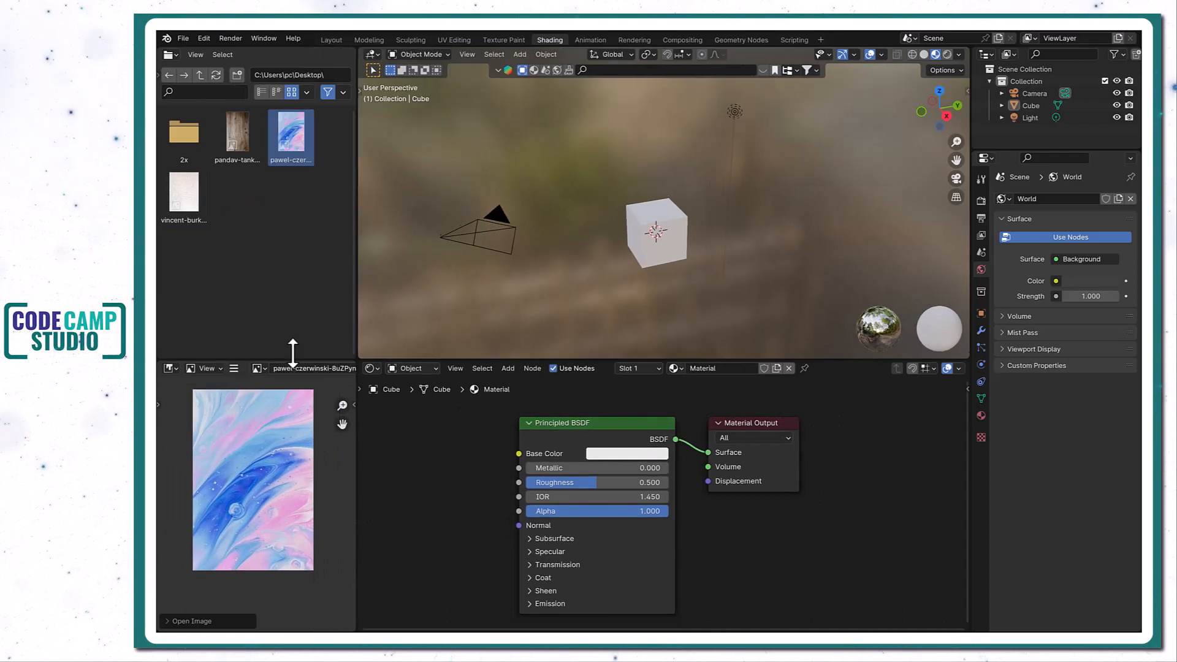
scroll(274, 461, down, 1)
middle_drag(274, 461, 265, 484)
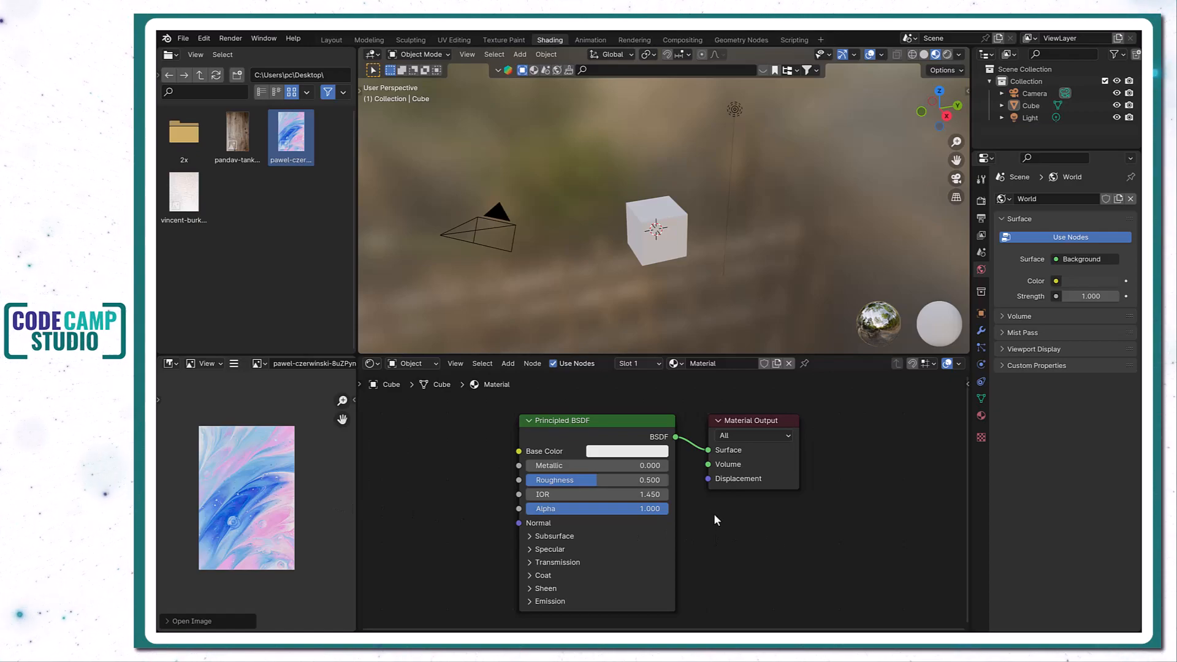
Set the Principled BSDF's Metallic to 0.175 and Roughness to 0.582 in the cube's material.
click(635, 425)
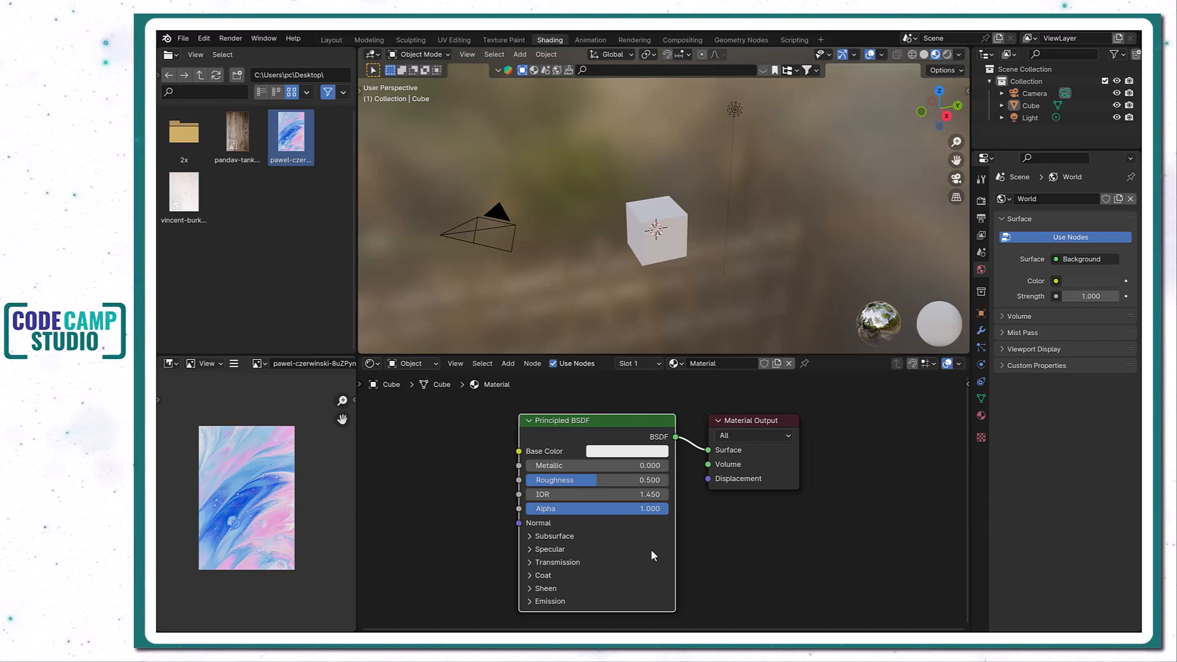
click(761, 421)
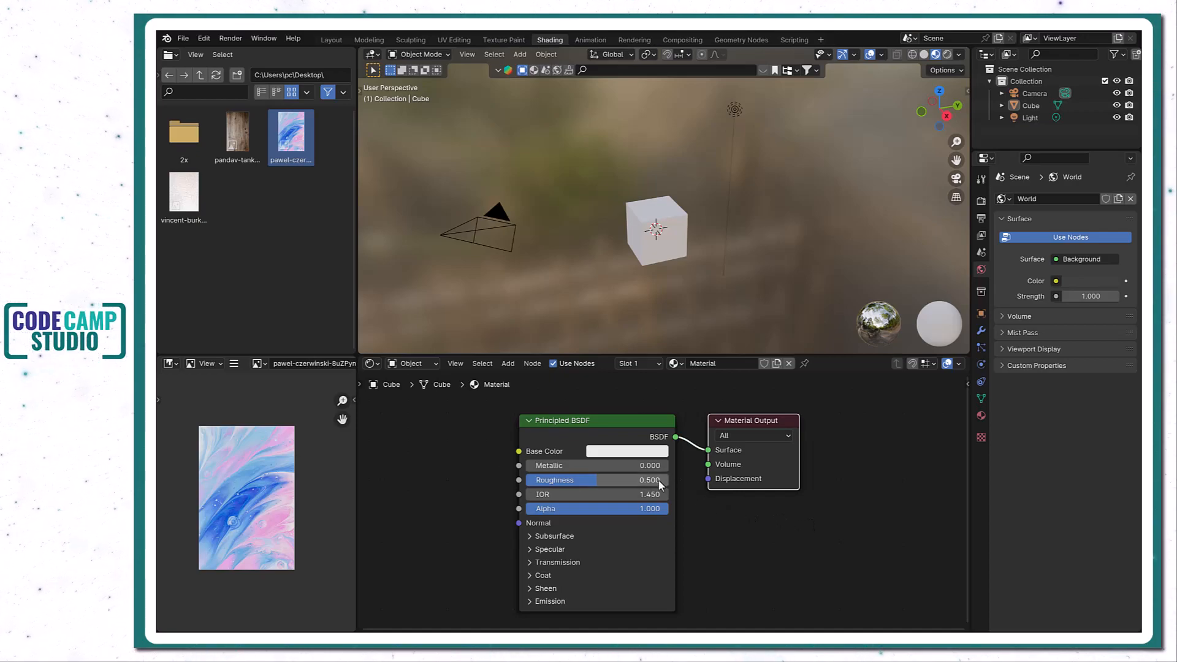
drag(620, 476, 550, 465)
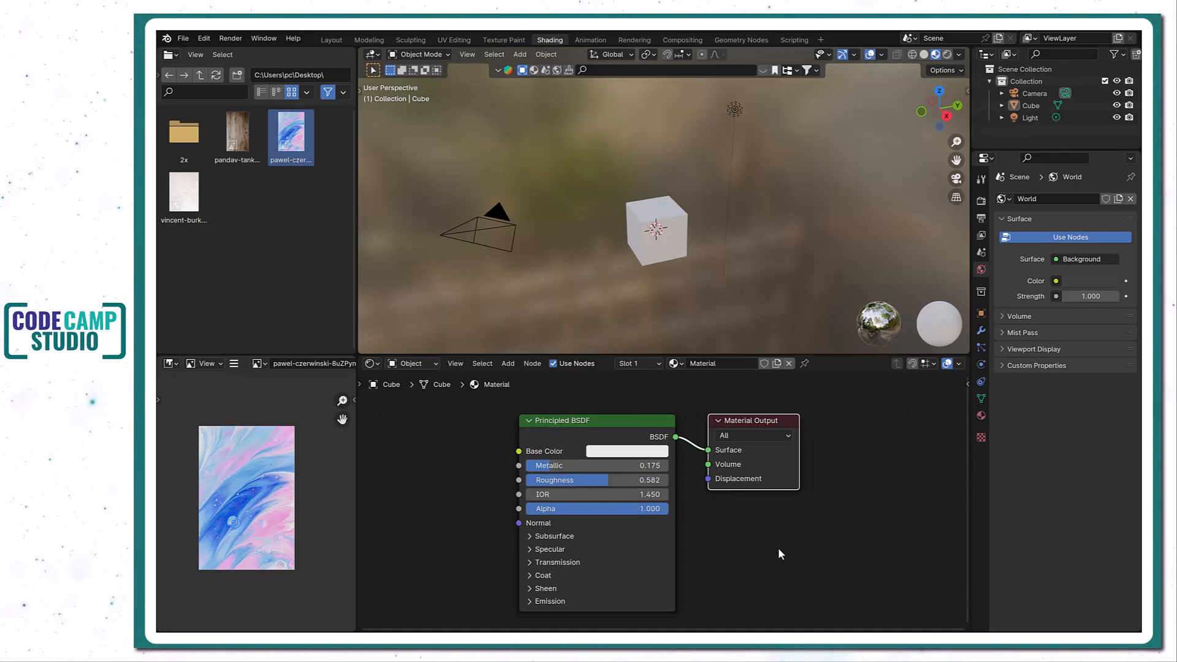
Add a second material slot to the cube and create a new material in it with an orange base color.
click(660, 363)
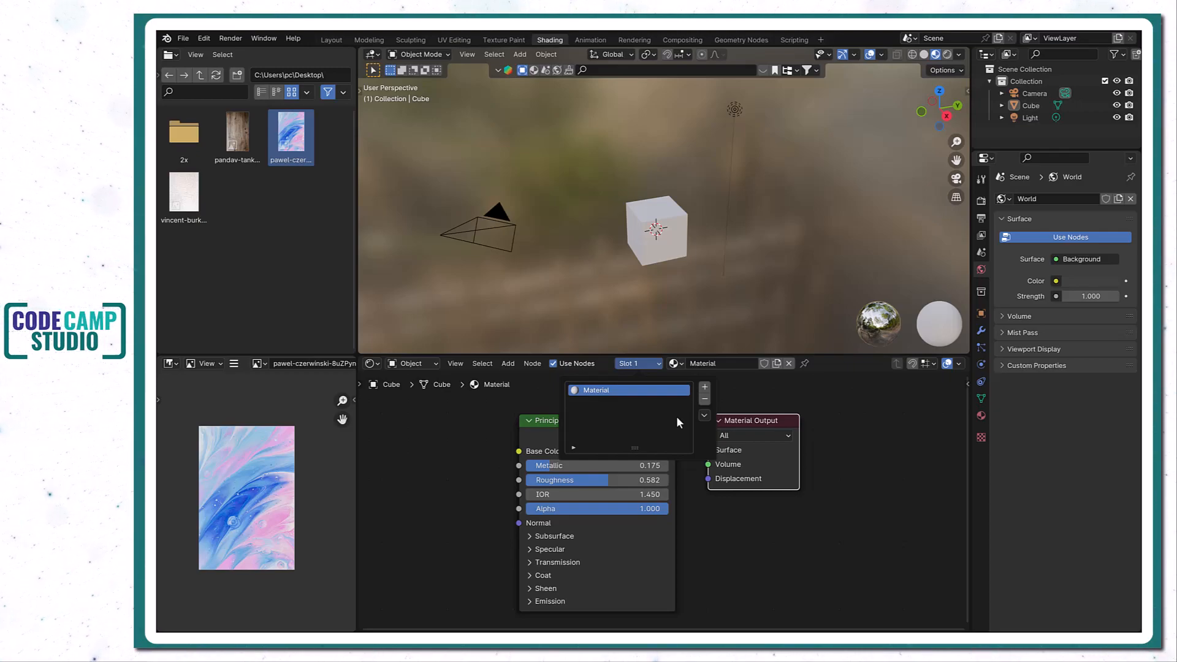
click(704, 388)
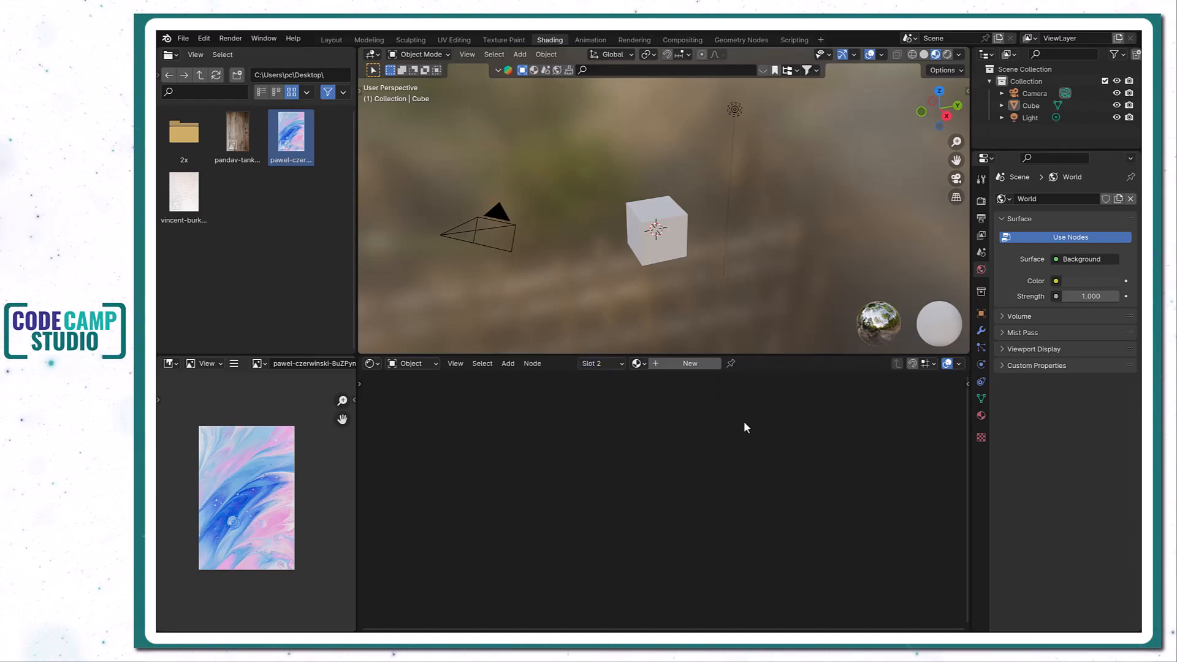
click(697, 363)
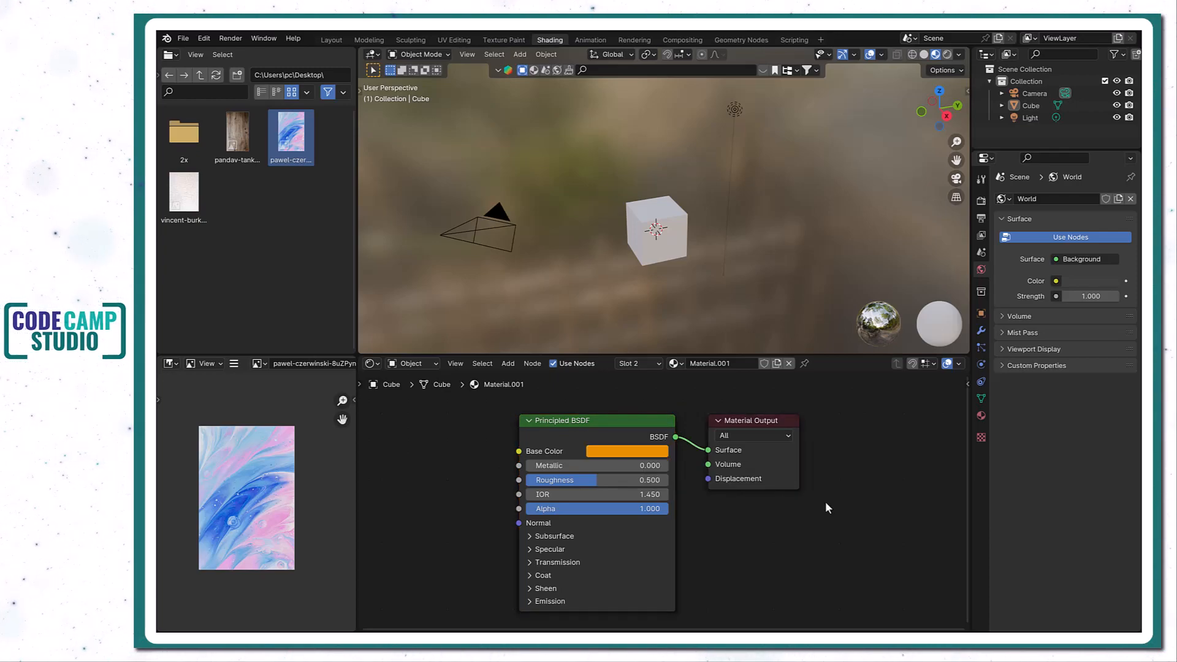
click(681, 363)
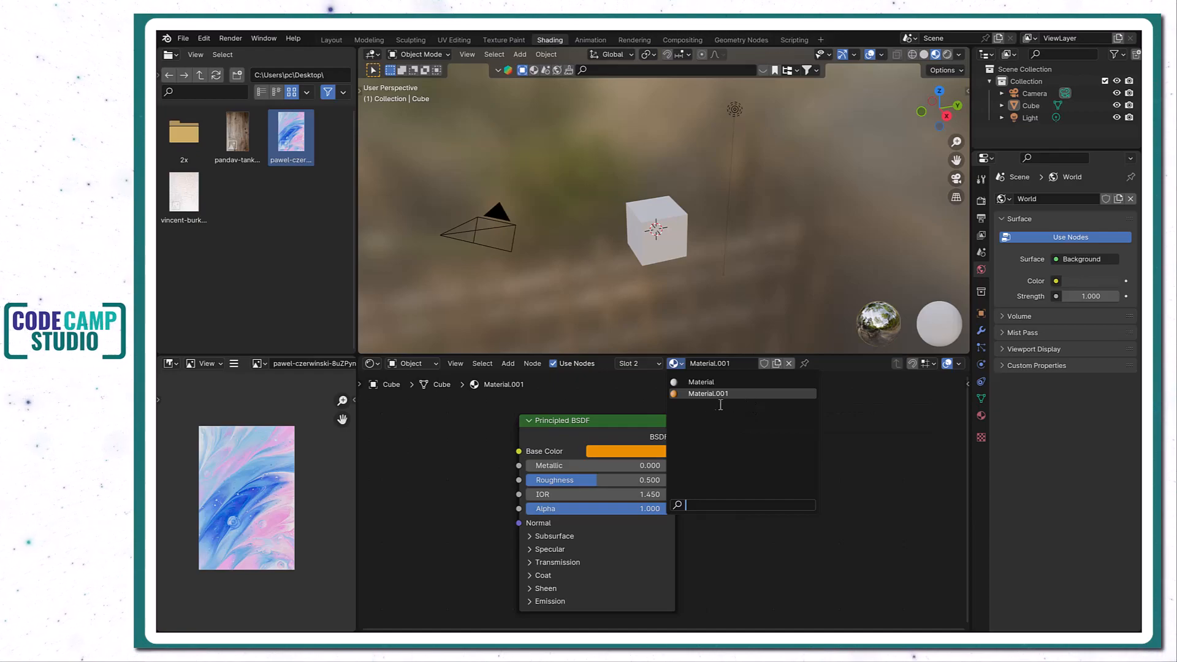
click(657, 400)
In Edit Mode with face selection, assign the orange Material.001 from the second slot to the cube's front face.
scroll(670, 227, up, 4)
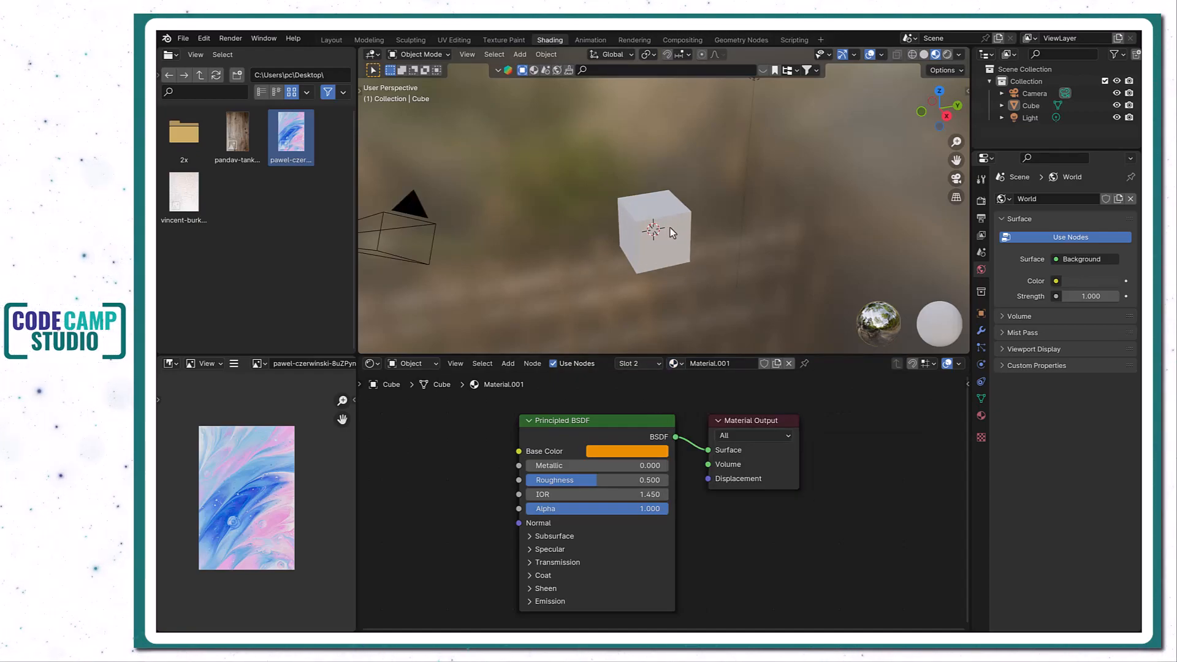
click(419, 54)
click(436, 82)
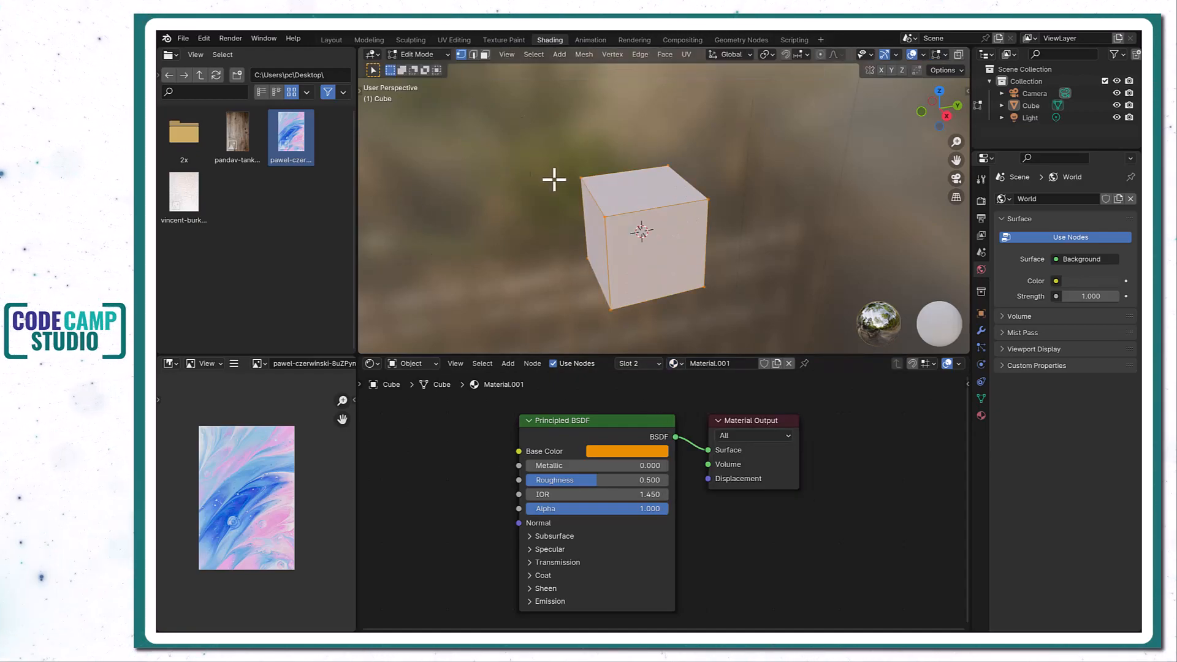
click(484, 55)
click(669, 259)
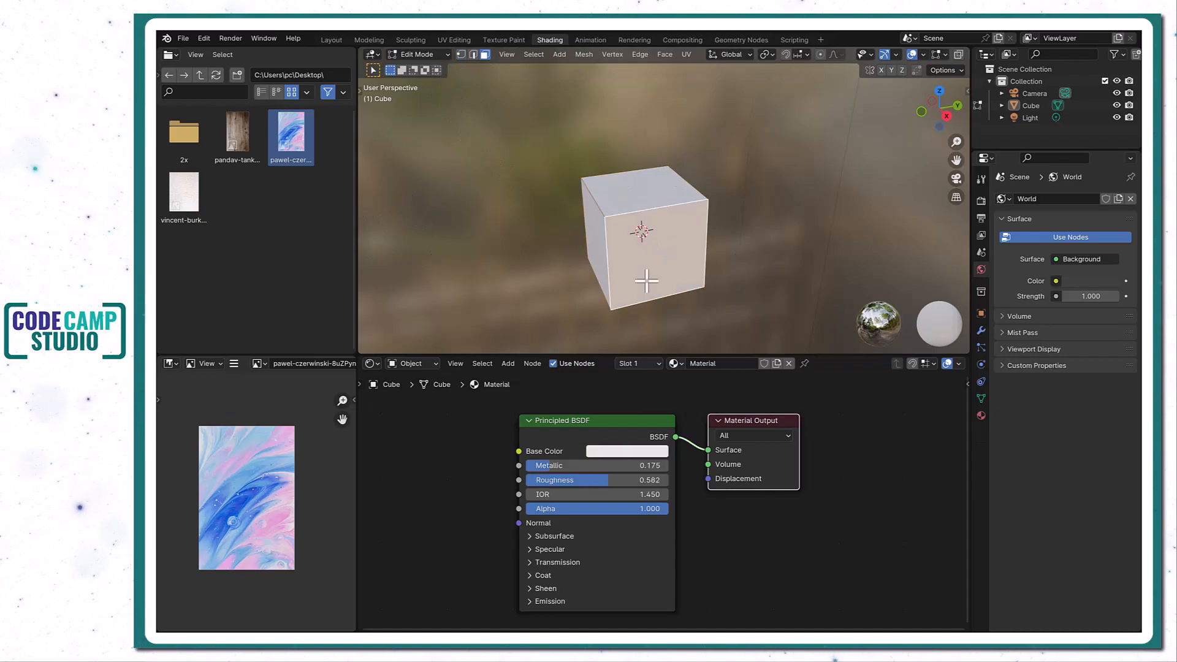
click(642, 364)
click(660, 402)
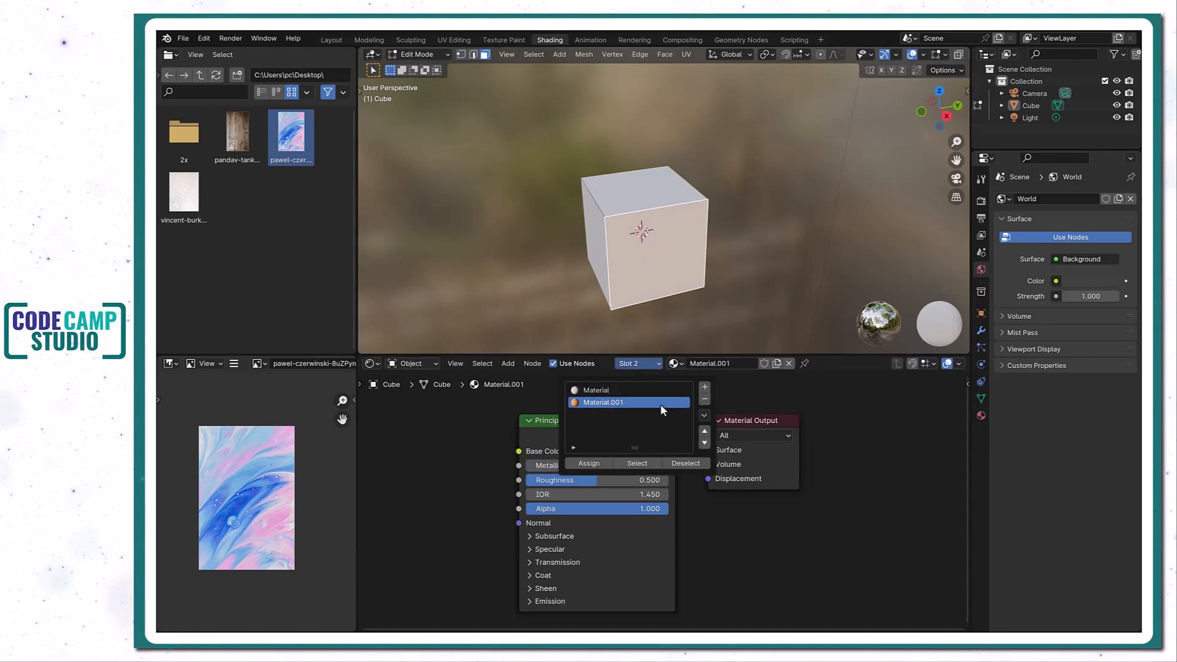
click(588, 463)
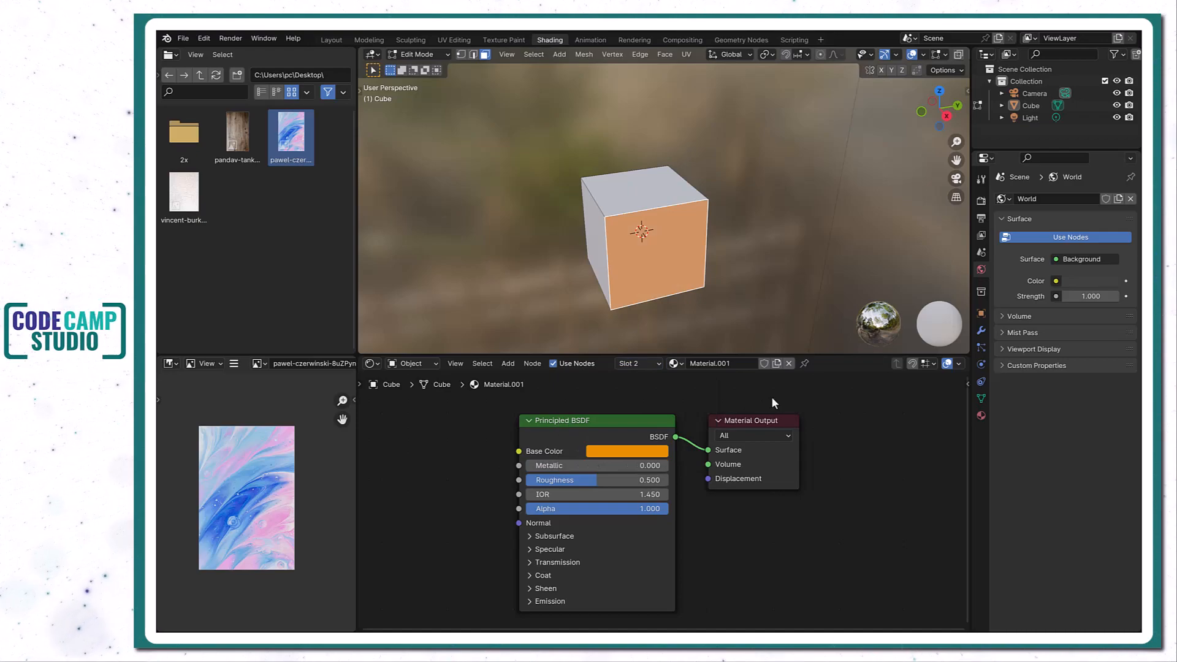
Duplicate the orange material twice and unlink the resulting copy from the second slot.
click(777, 364)
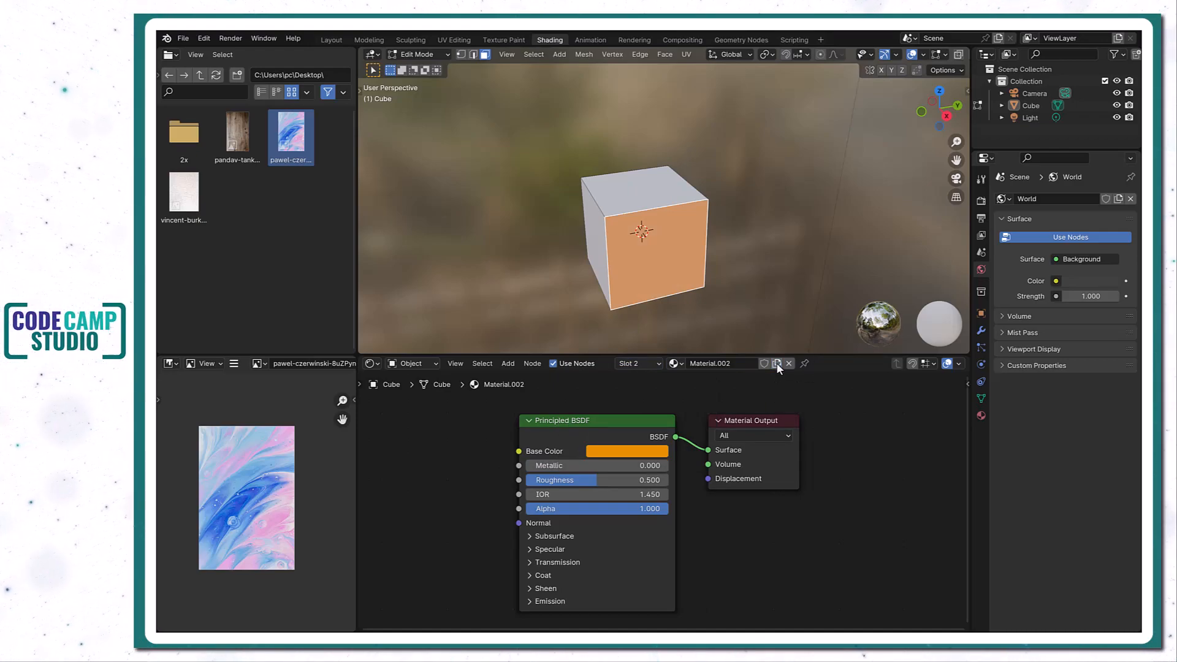
click(778, 364)
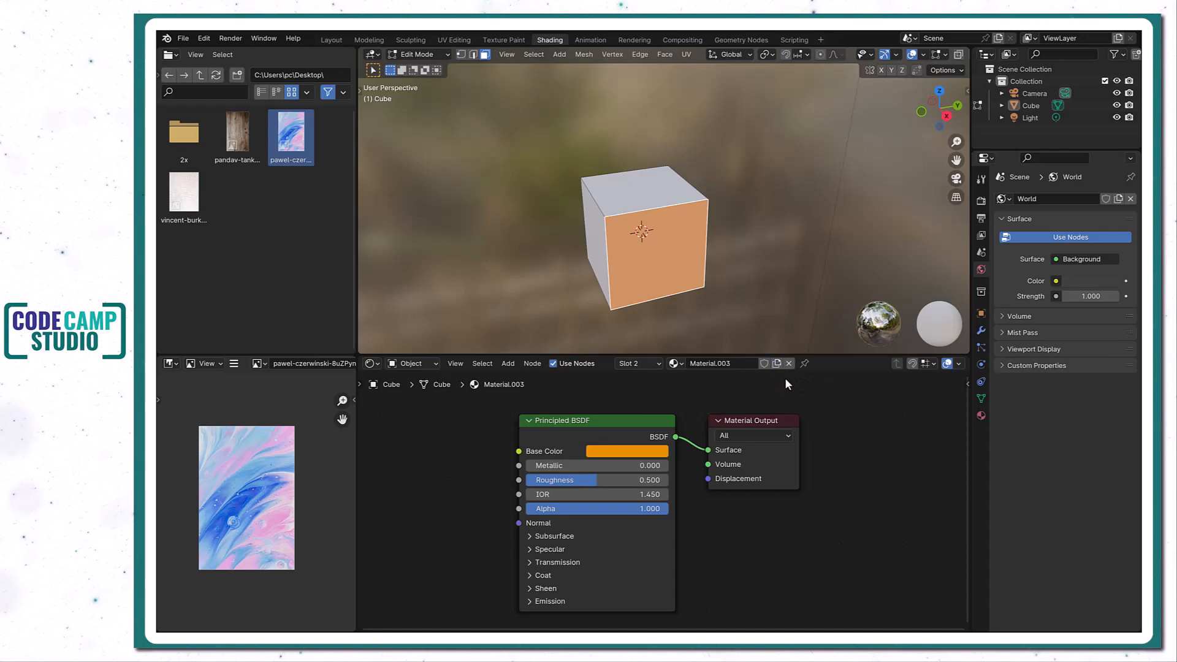
click(788, 363)
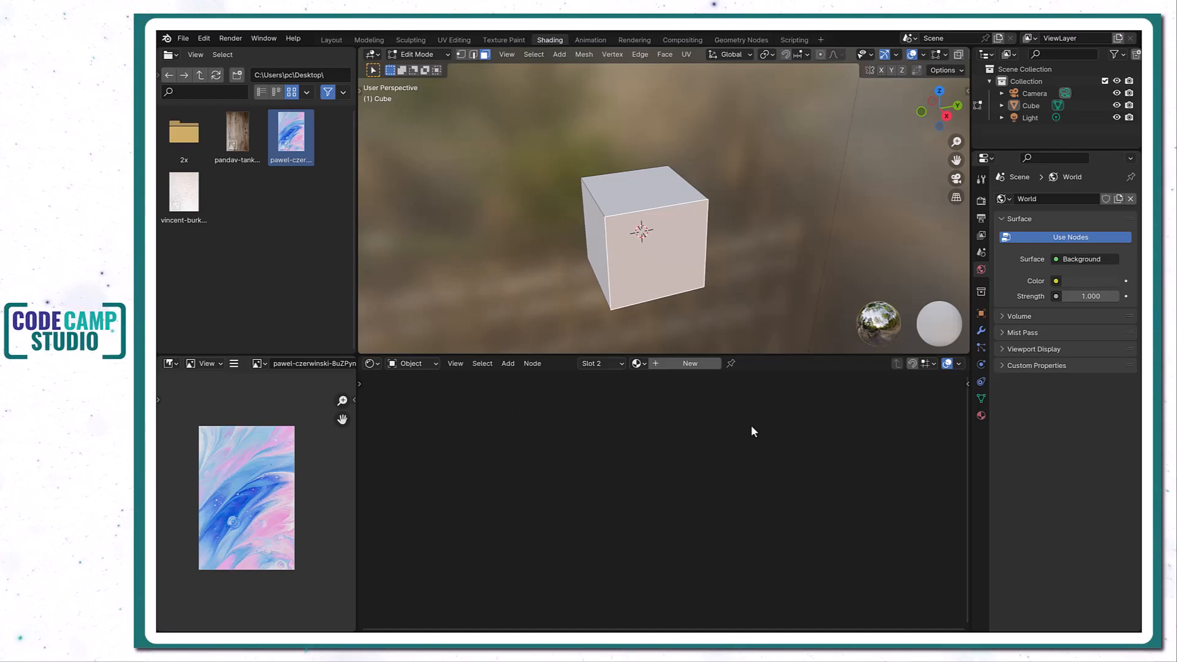
Switch to the first material slot and add the second Downloads image as an image texture node, placed clear of the Principled BSDF's input side.
drag(291, 191, 649, 452)
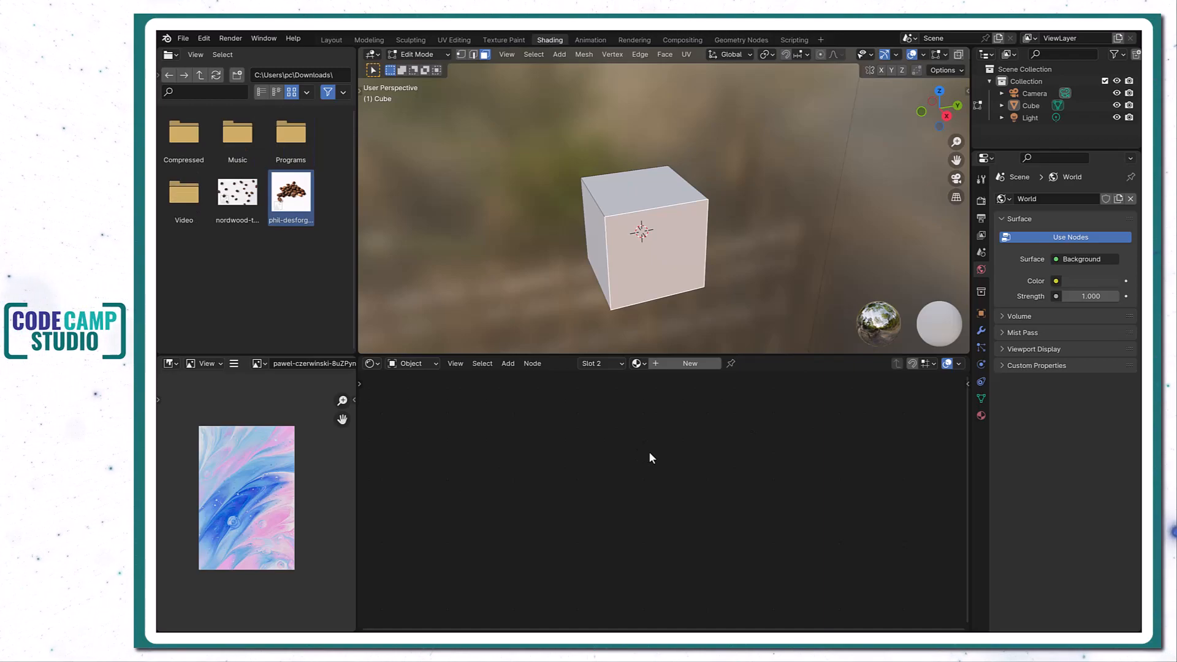
click(612, 363)
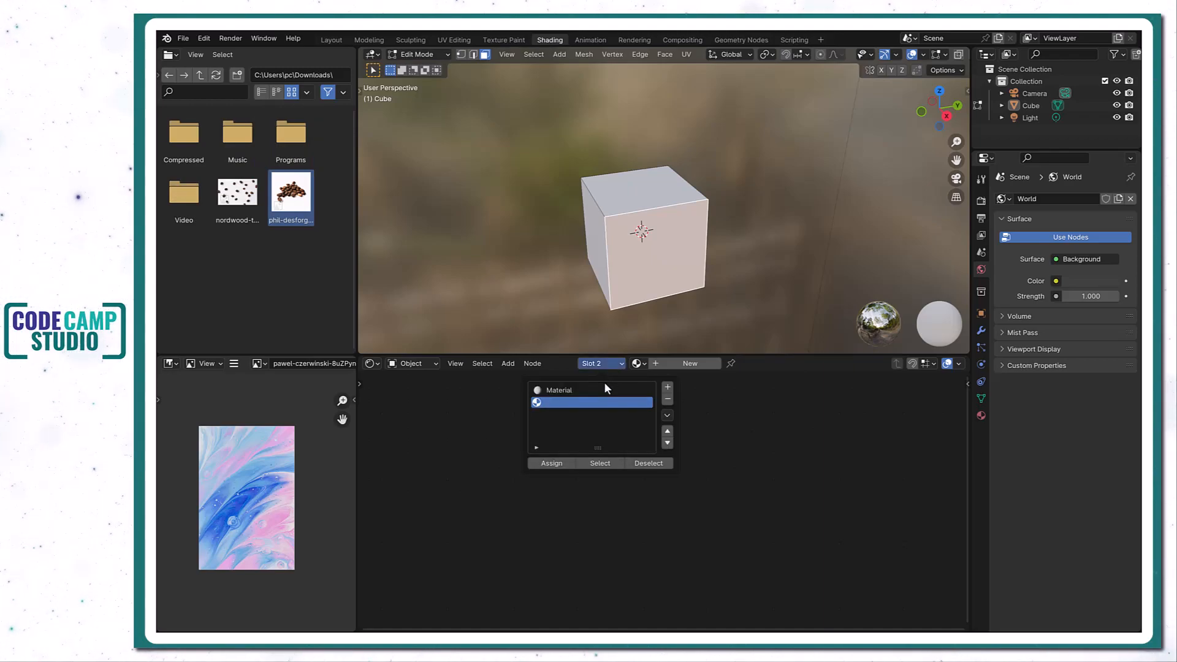
click(603, 388)
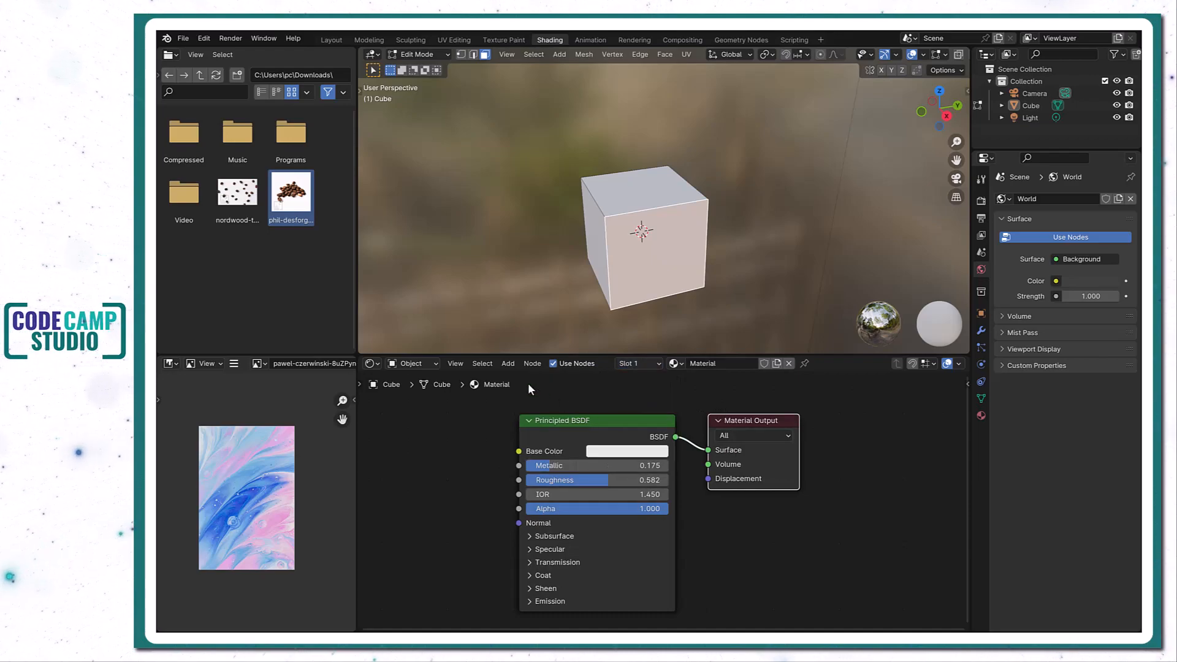
drag(288, 195, 407, 429)
middle_drag(657, 475, 742, 472)
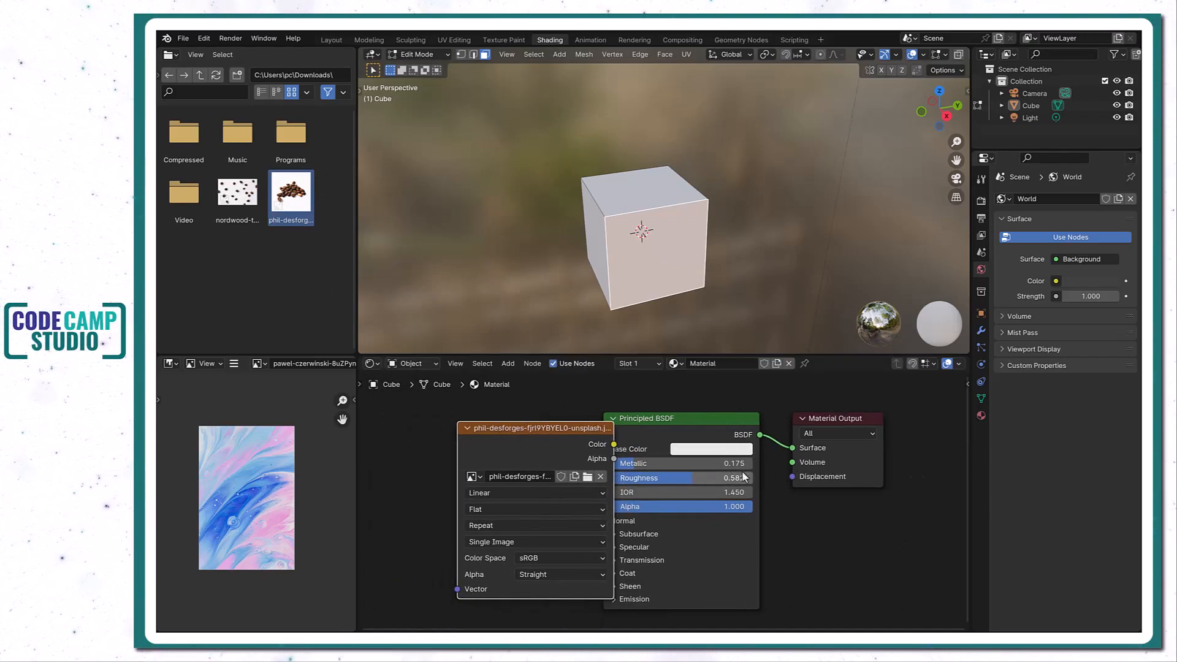
scroll(743, 477, down, 1)
drag(576, 436, 521, 440)
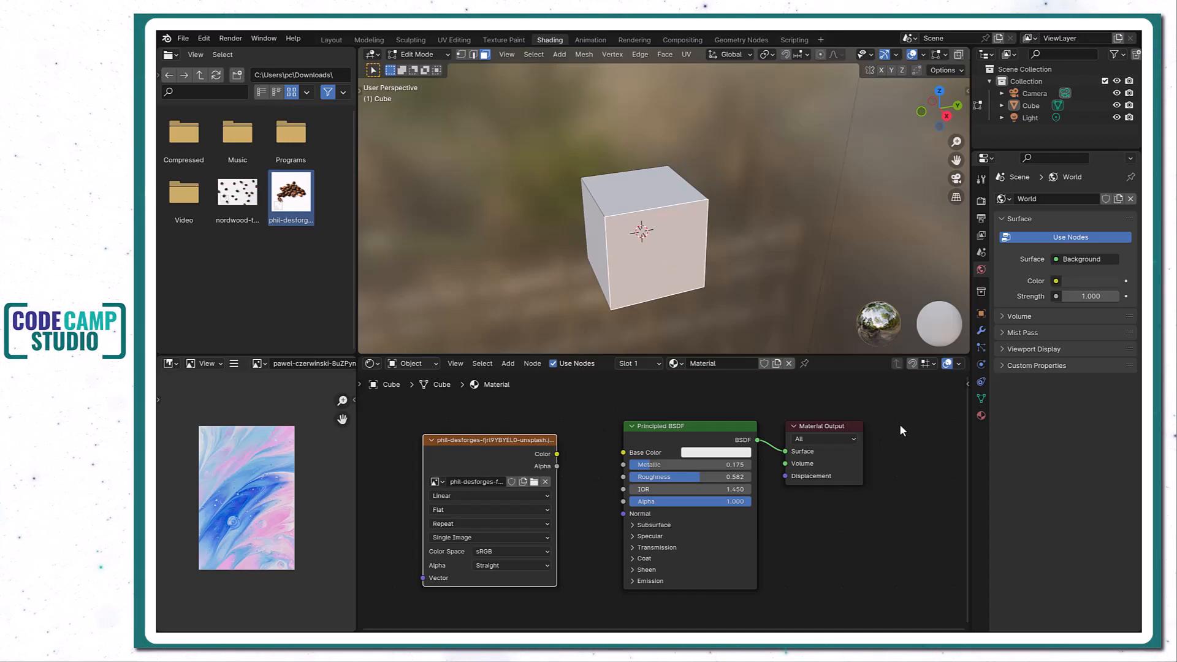
Examine the scene's render settings and the available render engines.
click(981, 201)
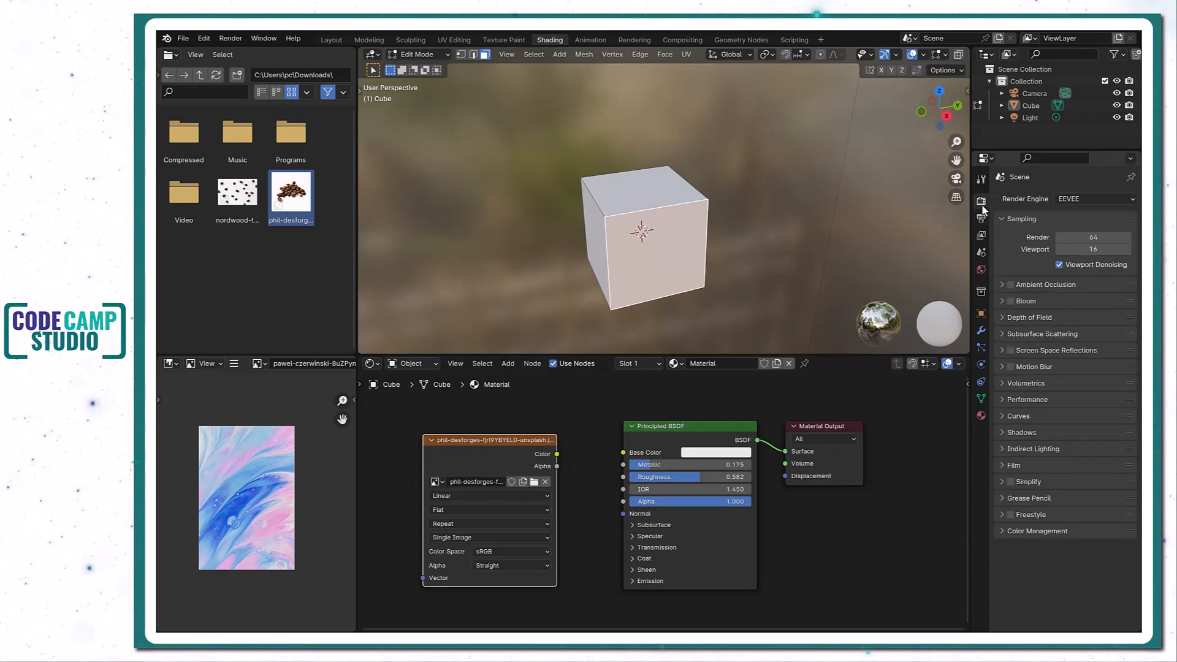
click(1071, 199)
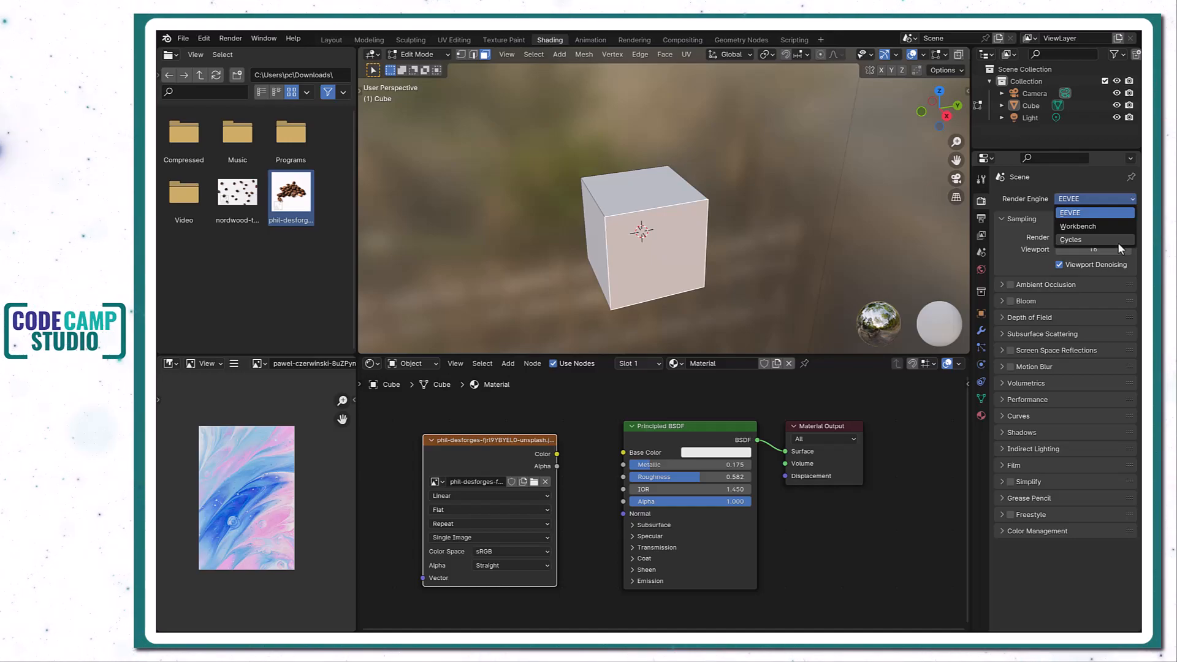
Return the cube to Object Mode and render an image of the current viewport.
click(417, 54)
click(422, 70)
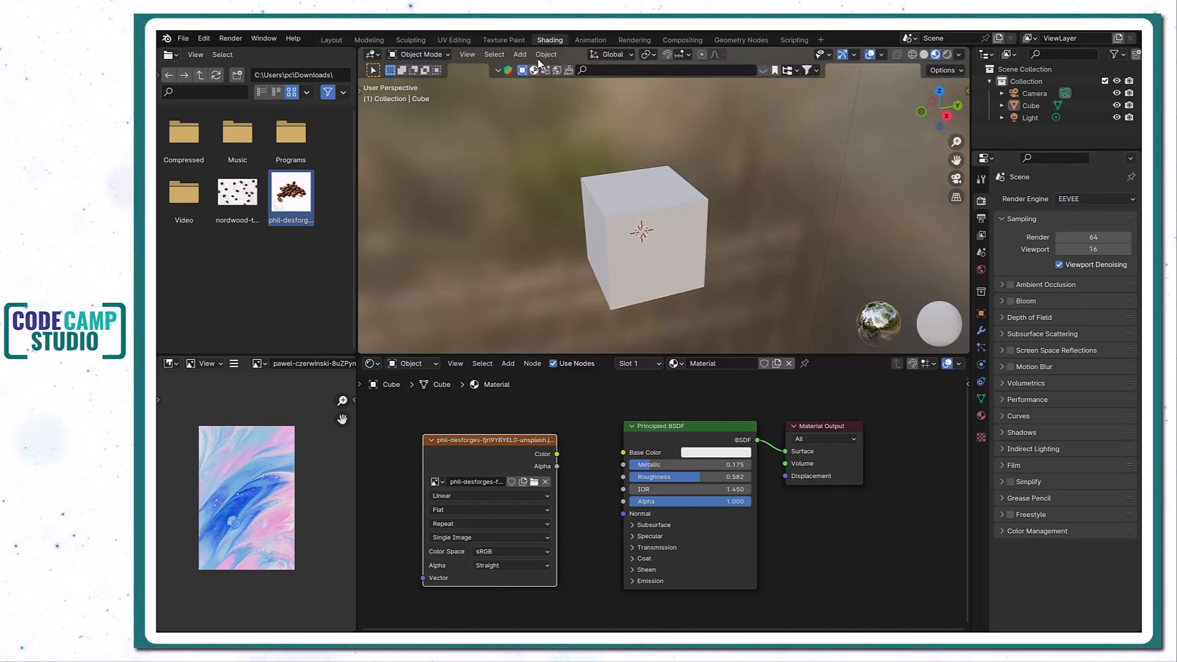
click(470, 54)
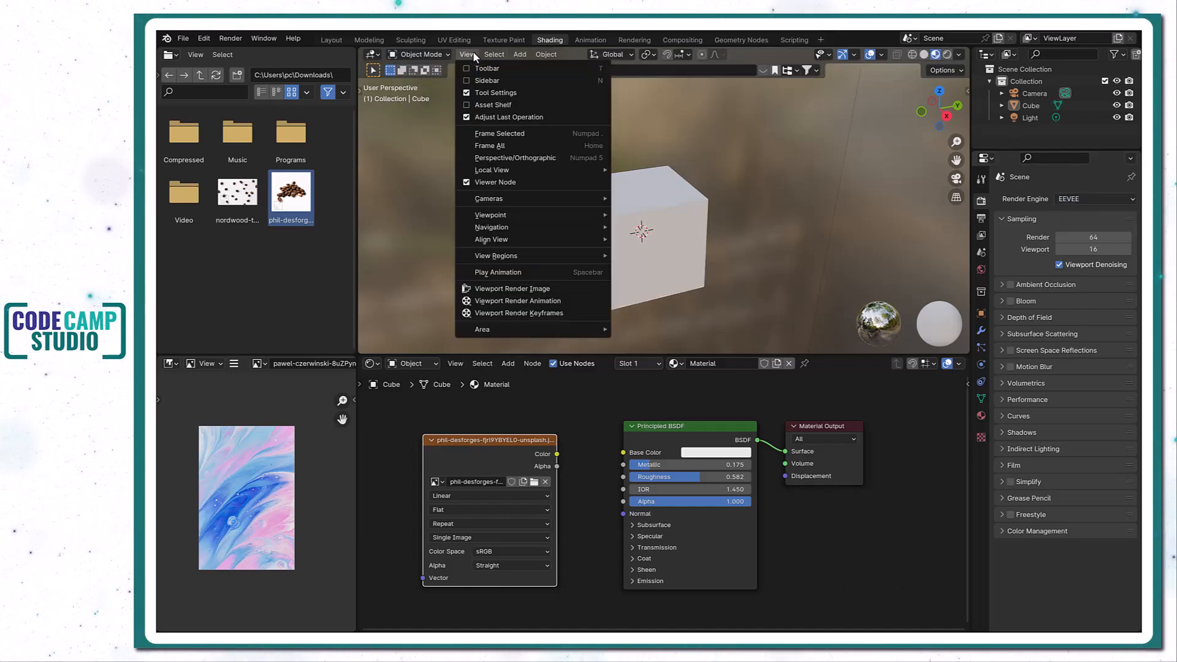
click(557, 292)
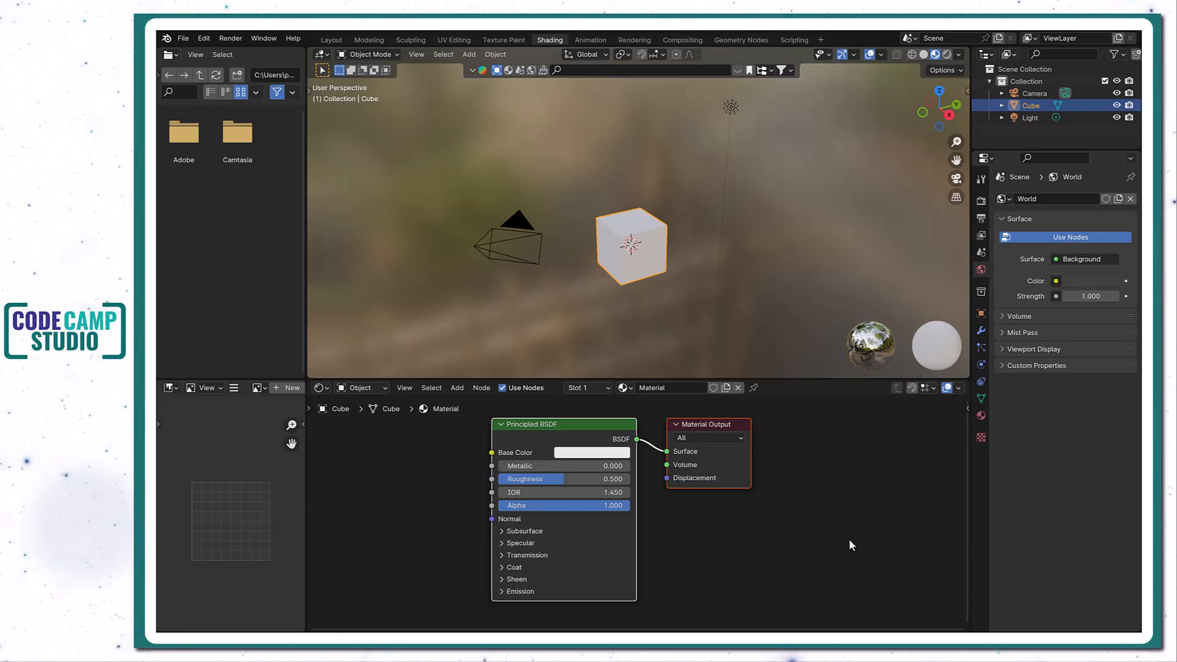
mouse_move(729, 429)
mouse_down()
mouse_move(757, 439)
mouse_move(738, 441)
mouse_up()
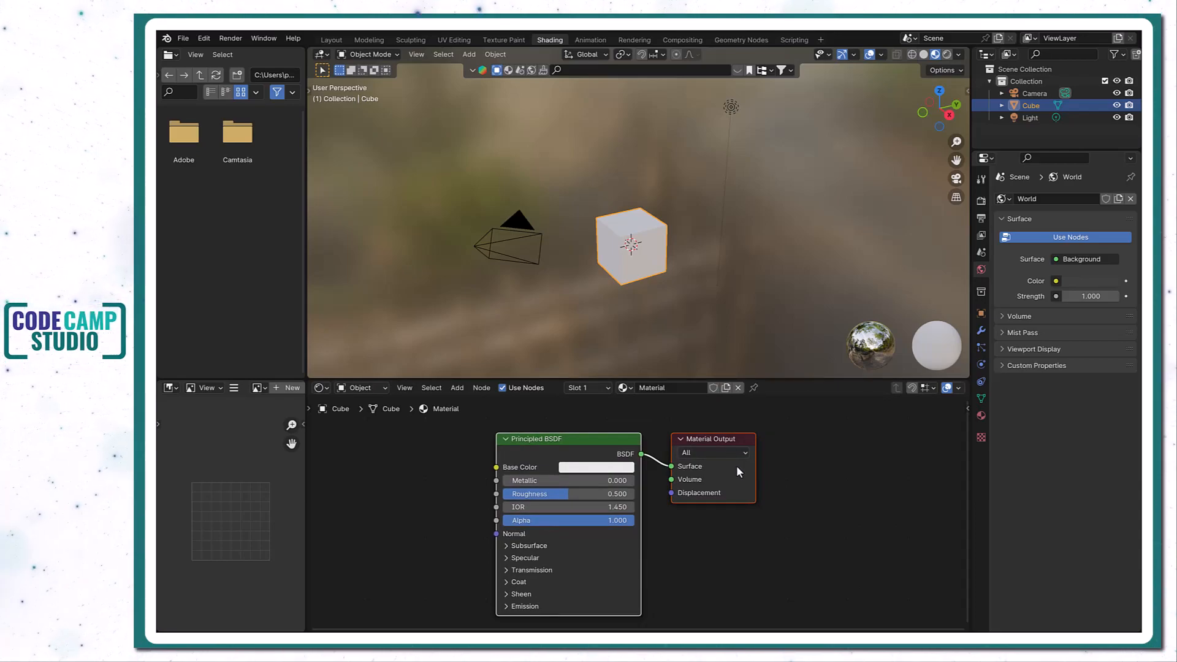
click(771, 531)
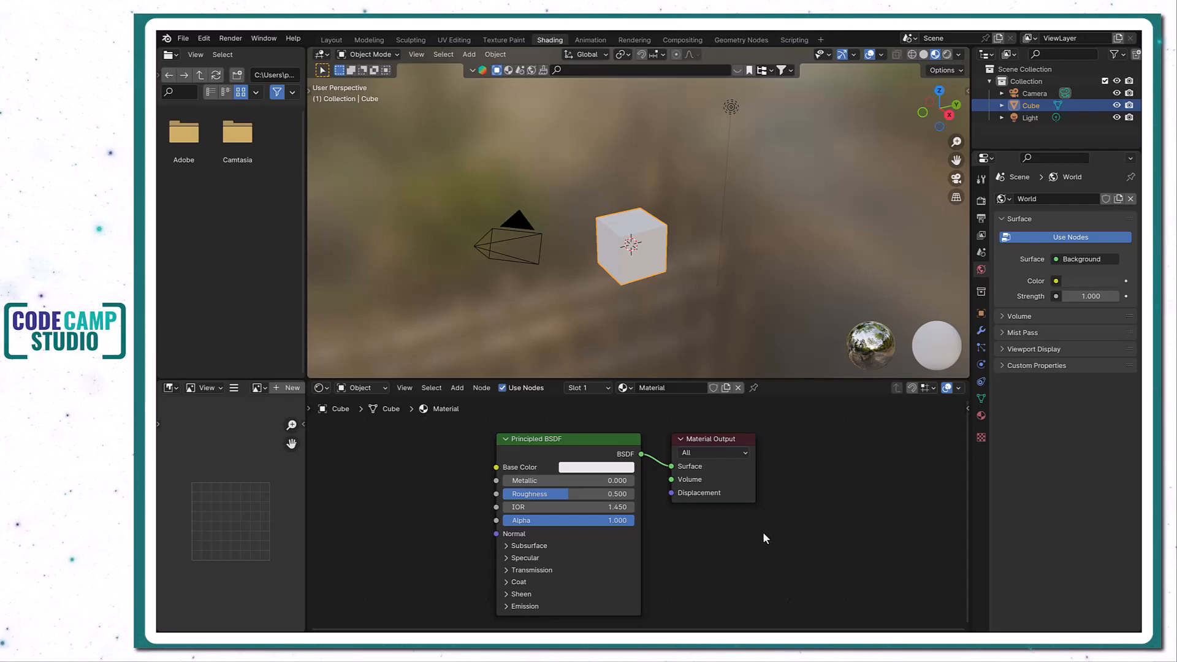
middle_drag(674, 521, 642, 515)
scroll(642, 515, up, 2)
scroll(642, 515, down, 6)
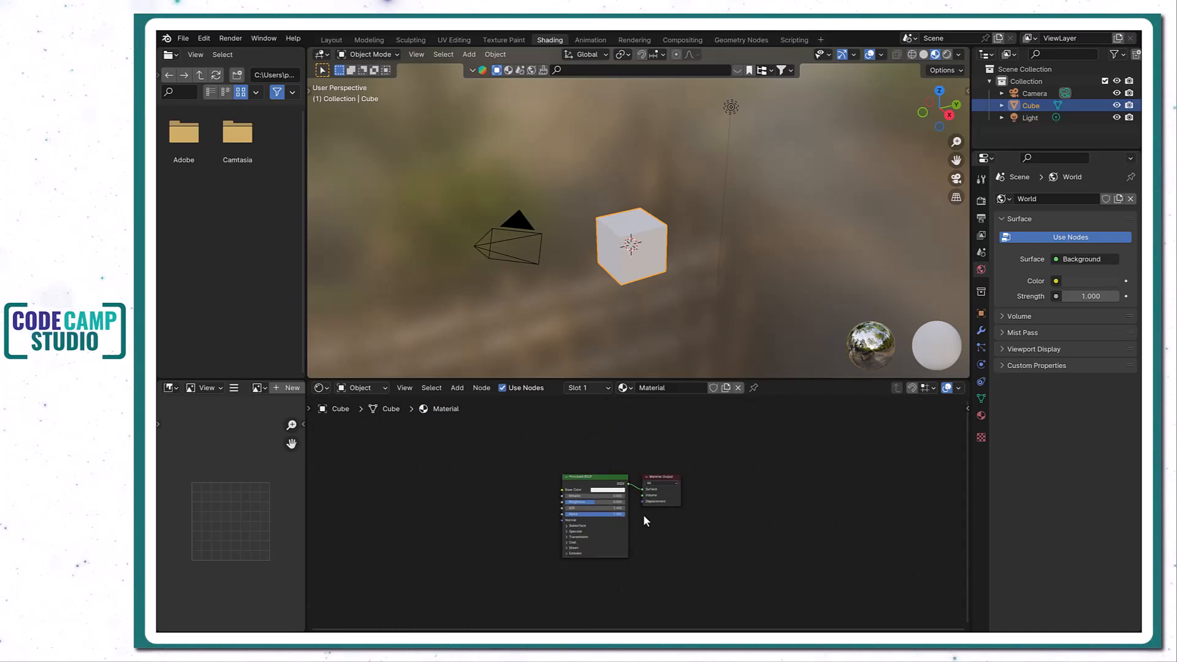
scroll(644, 518, up, 8)
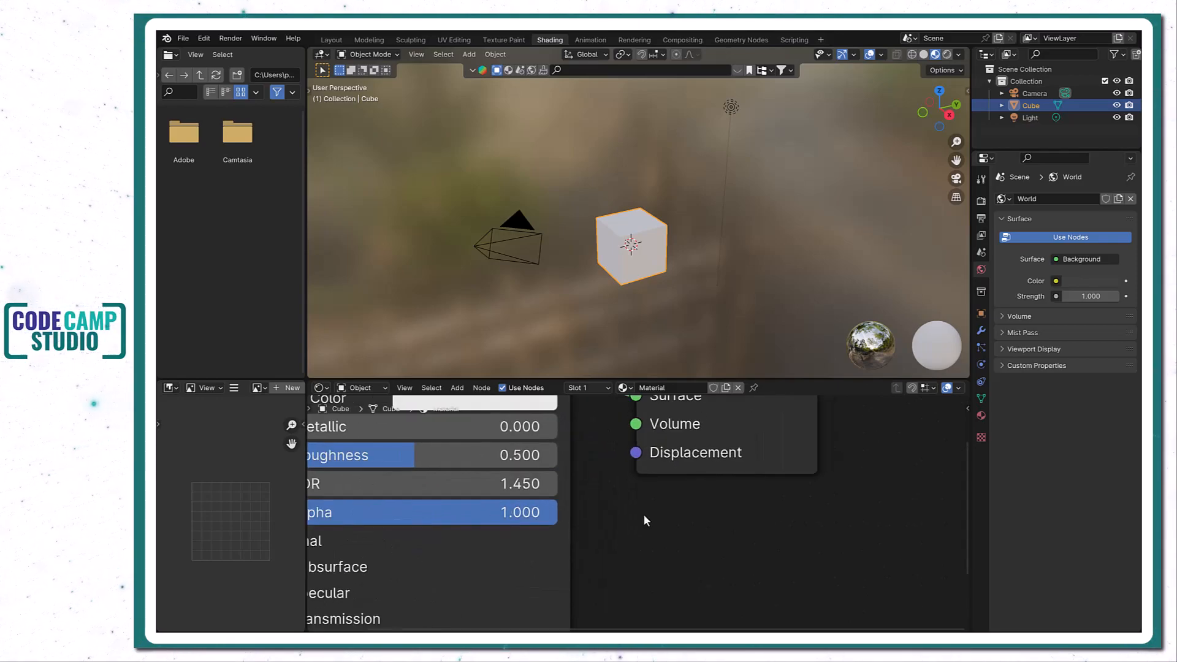
scroll(644, 521, down, 4)
Rearrange the Material Output and Principled BSDF nodes so they sit close side by side in the node editor.
drag(685, 435, 560, 497)
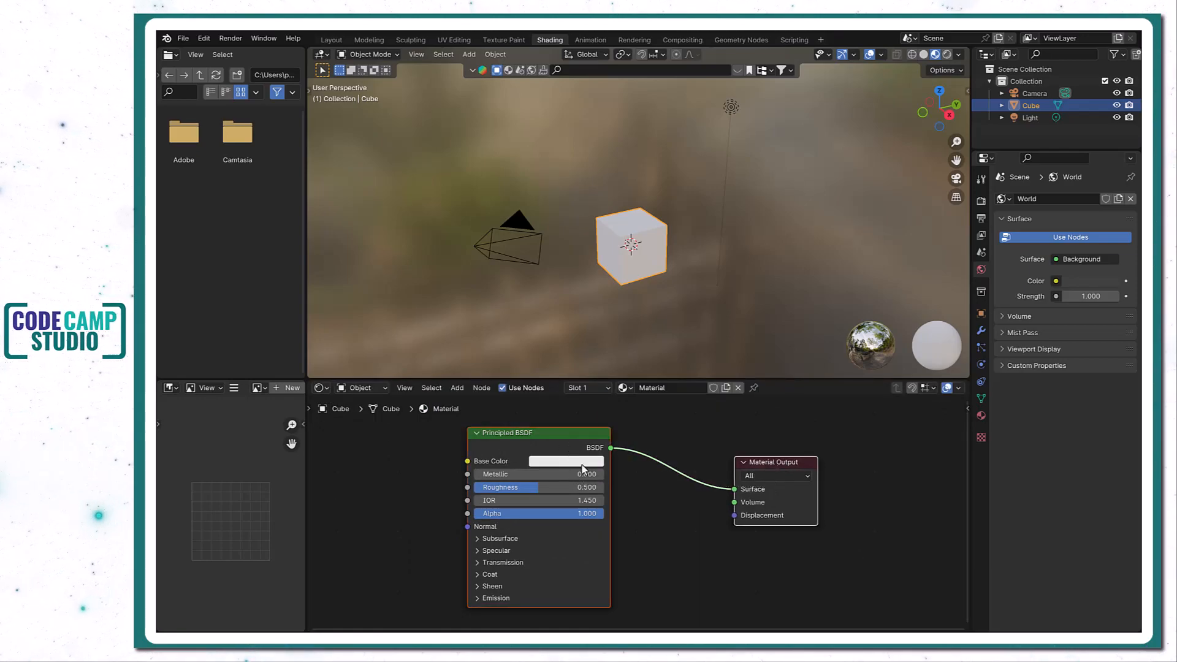
drag(593, 436, 668, 442)
scroll(686, 457, down, 1)
drag(776, 463, 713, 429)
click(611, 440)
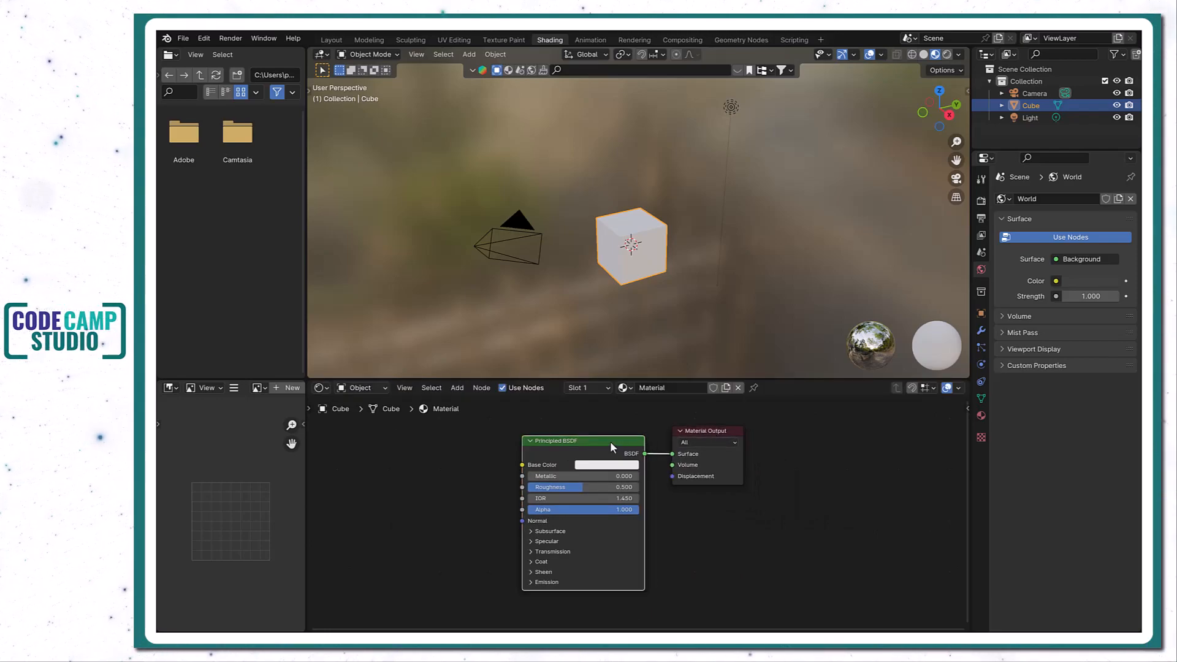
scroll(613, 499, up, 1)
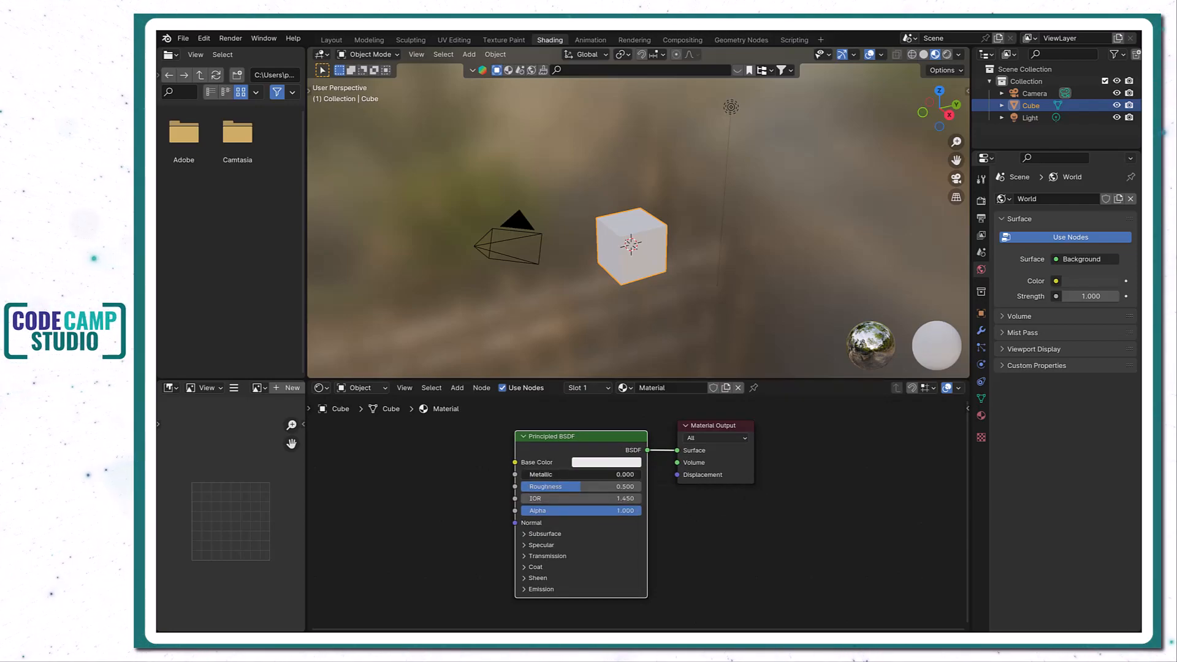
Set the Principled BSDF's Metallic to 0.209 and its Roughness to 0.505.
drag(552, 474, 581, 486)
click(589, 463)
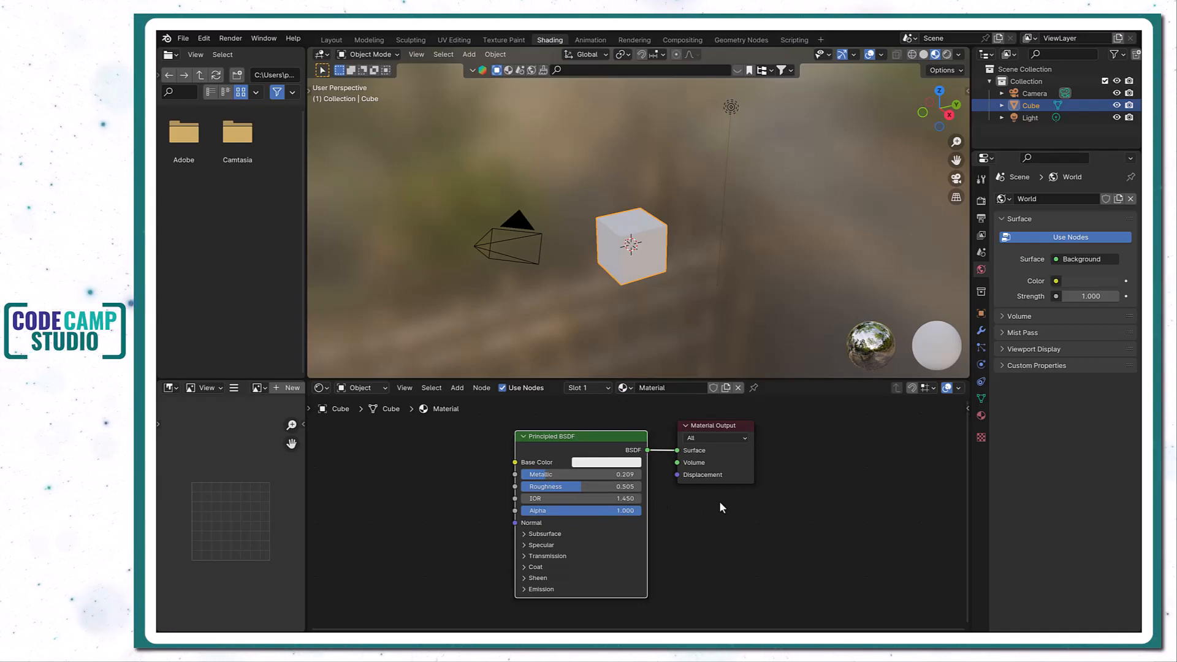
Examine the connection between the Principled BSDF's BSDF output and the Material Output's Surface input.
click(727, 425)
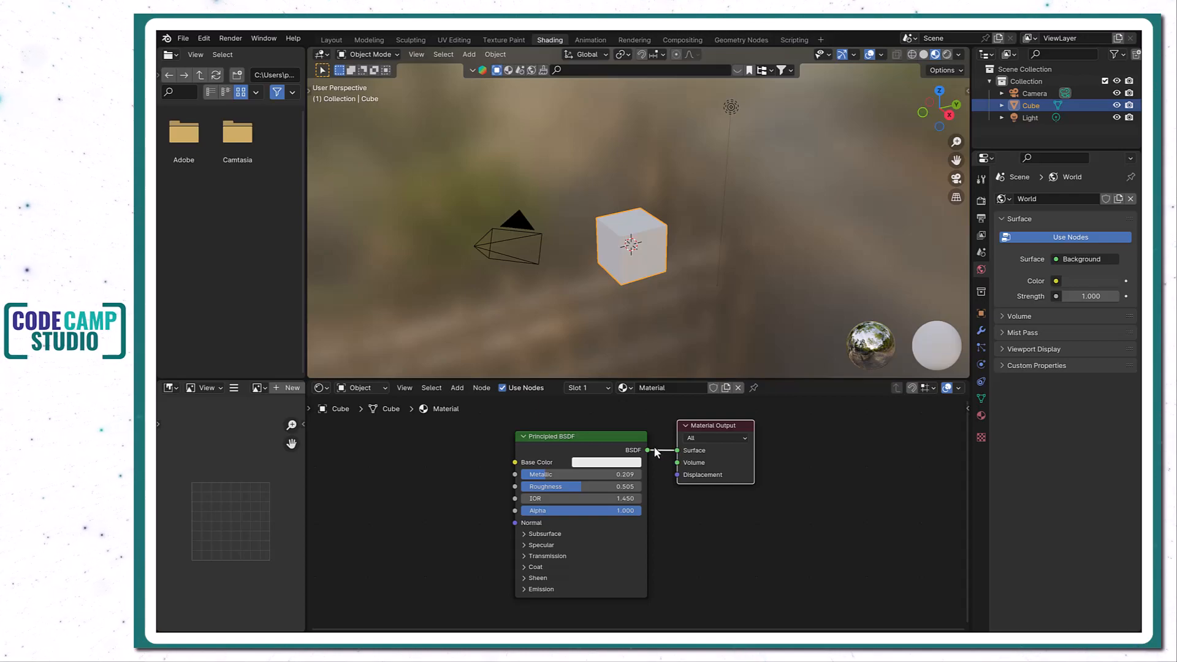
scroll(669, 457, up, 2)
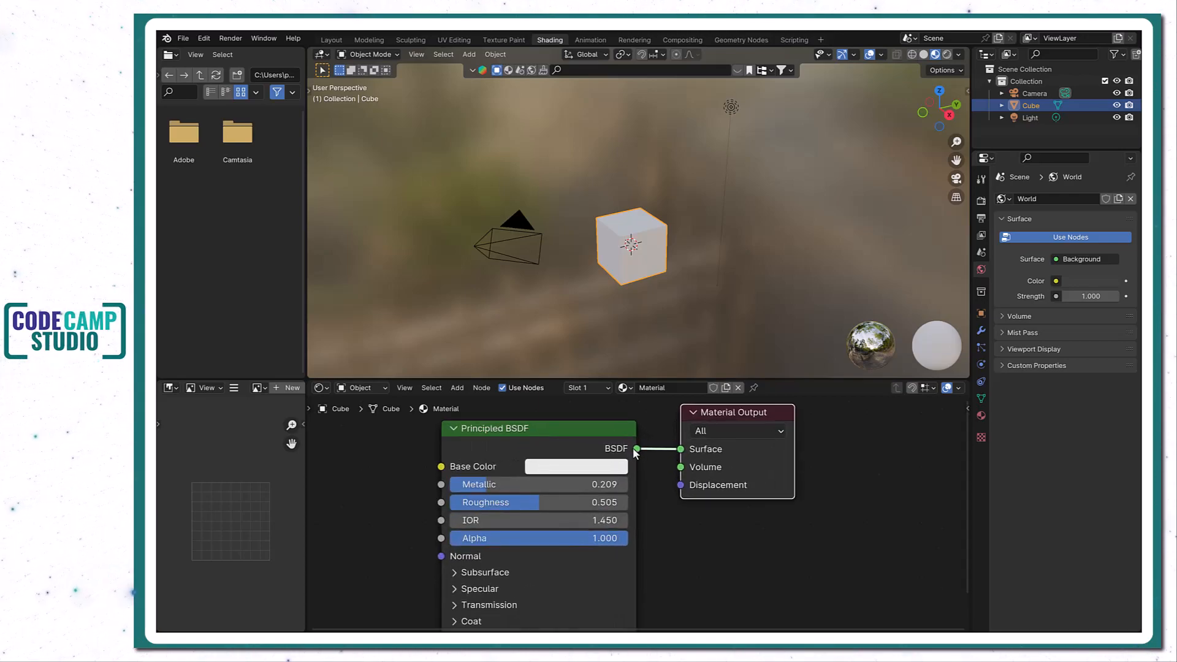
drag(649, 437, 626, 465)
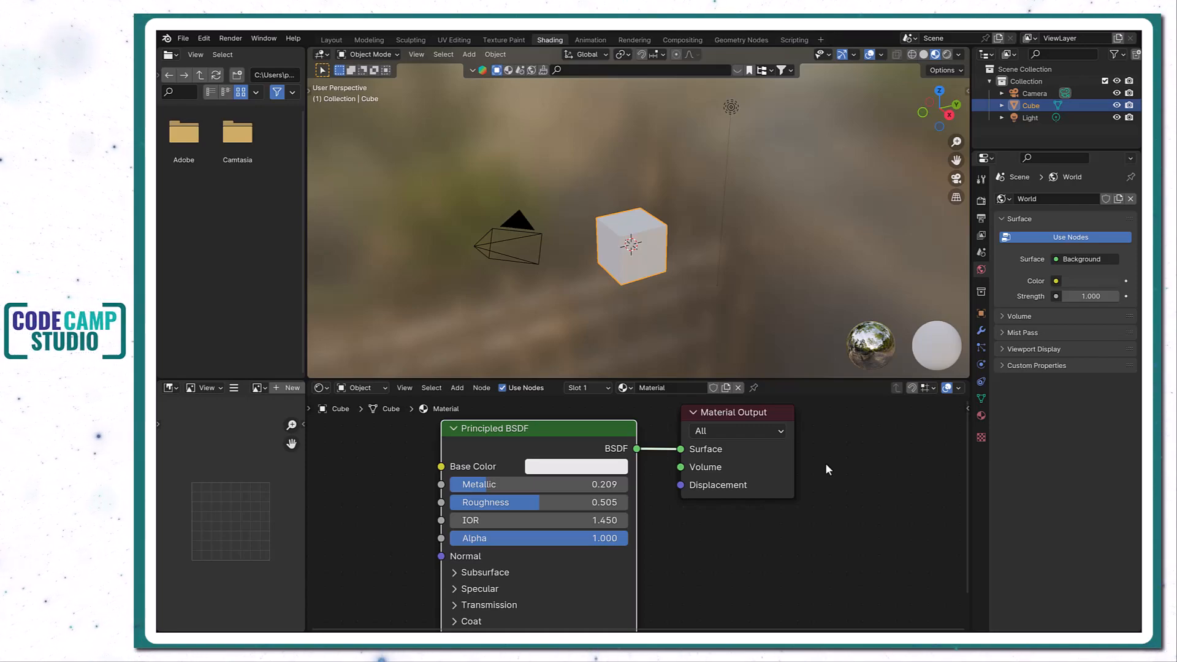
click(770, 543)
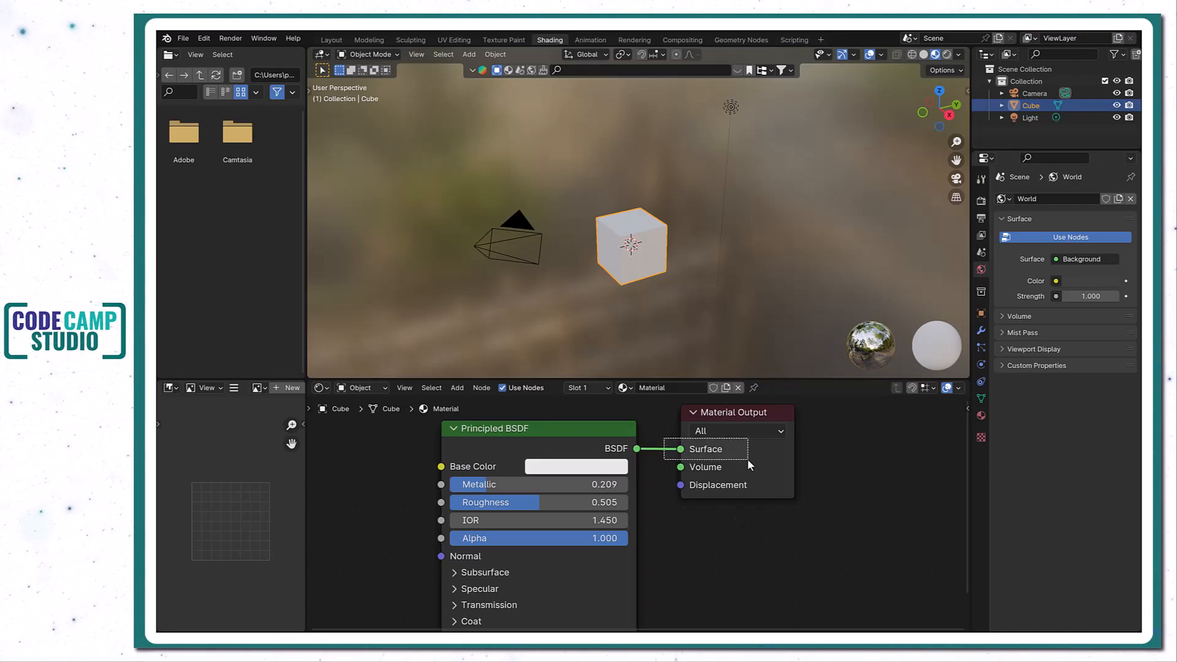
click(758, 488)
scroll(757, 489, down, 2)
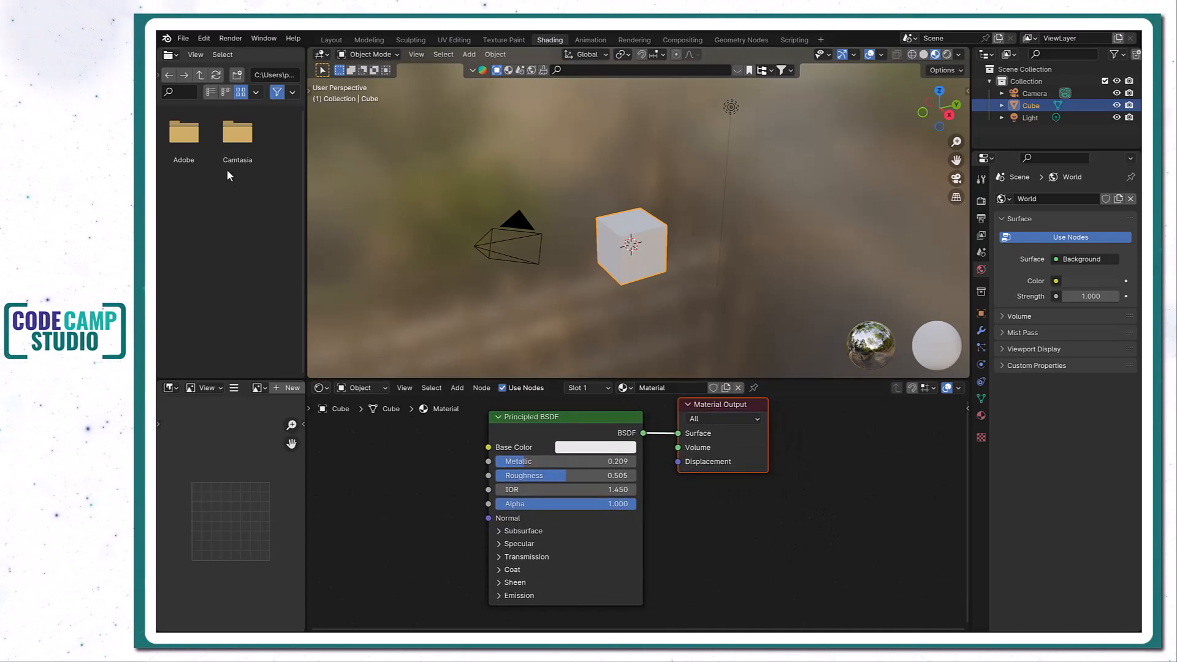
Browse to the folder holding the texture images and add the wood image as a texture node before the Principled BSDF.
click(236, 137)
click(201, 74)
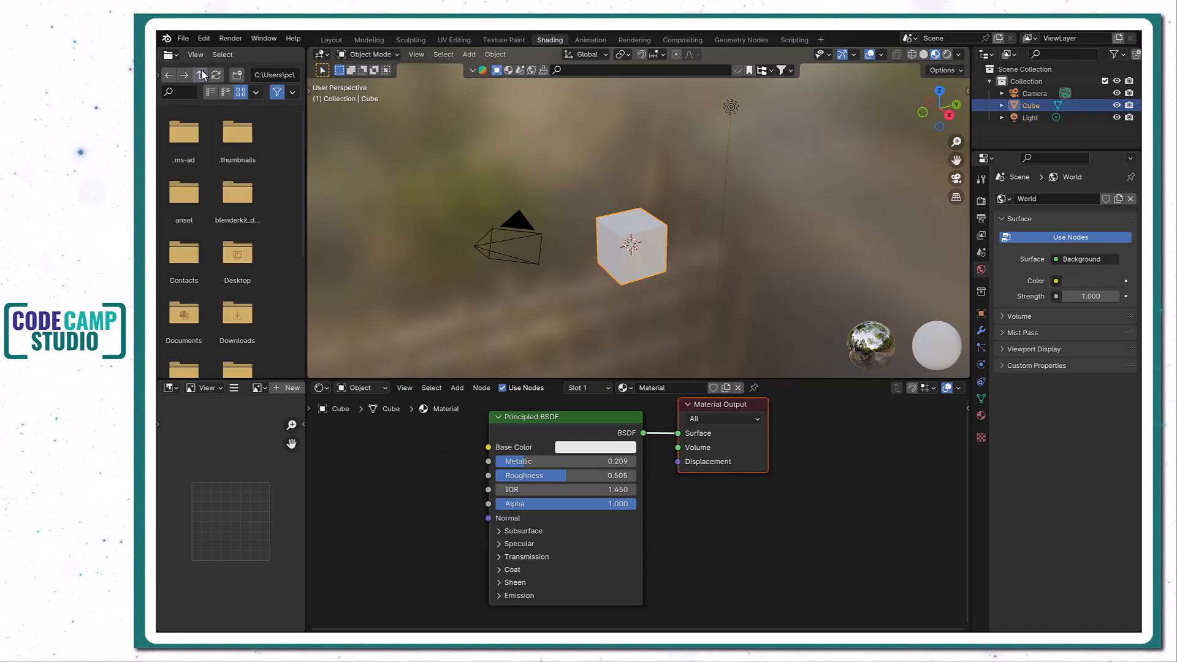
double_click(253, 253)
drag(237, 132, 353, 437)
scroll(775, 551, down, 1)
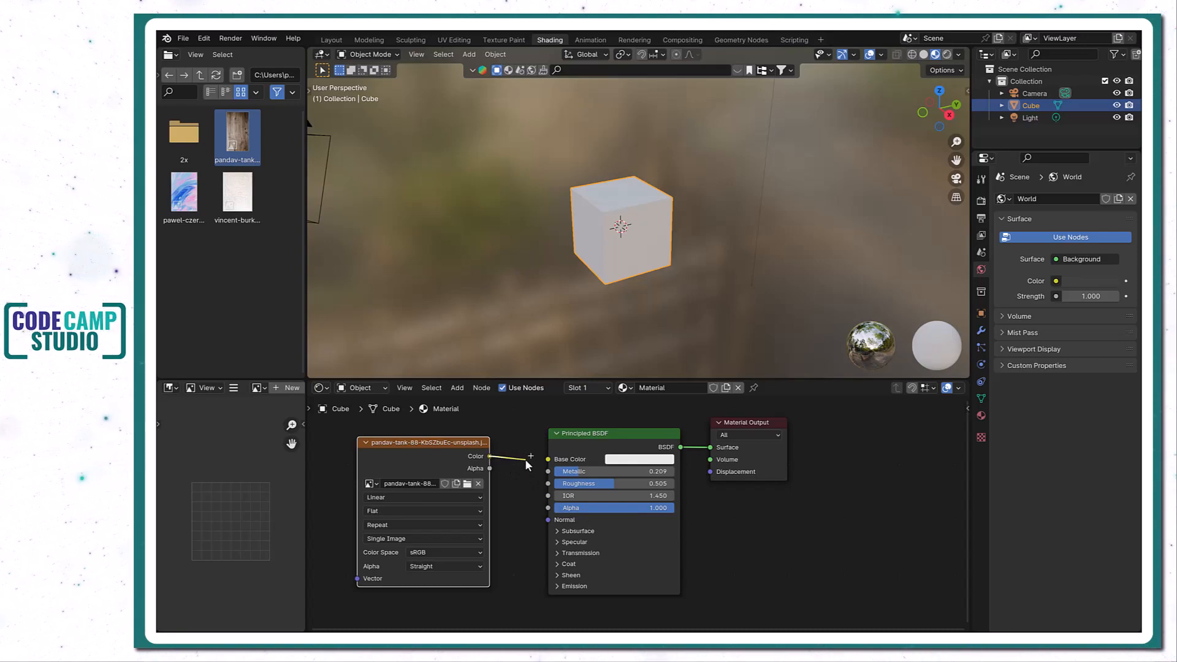
Try linking the wood texture's Color output to Base Color and moving the texture node closer, and undo both changes.
drag(532, 460, 548, 460)
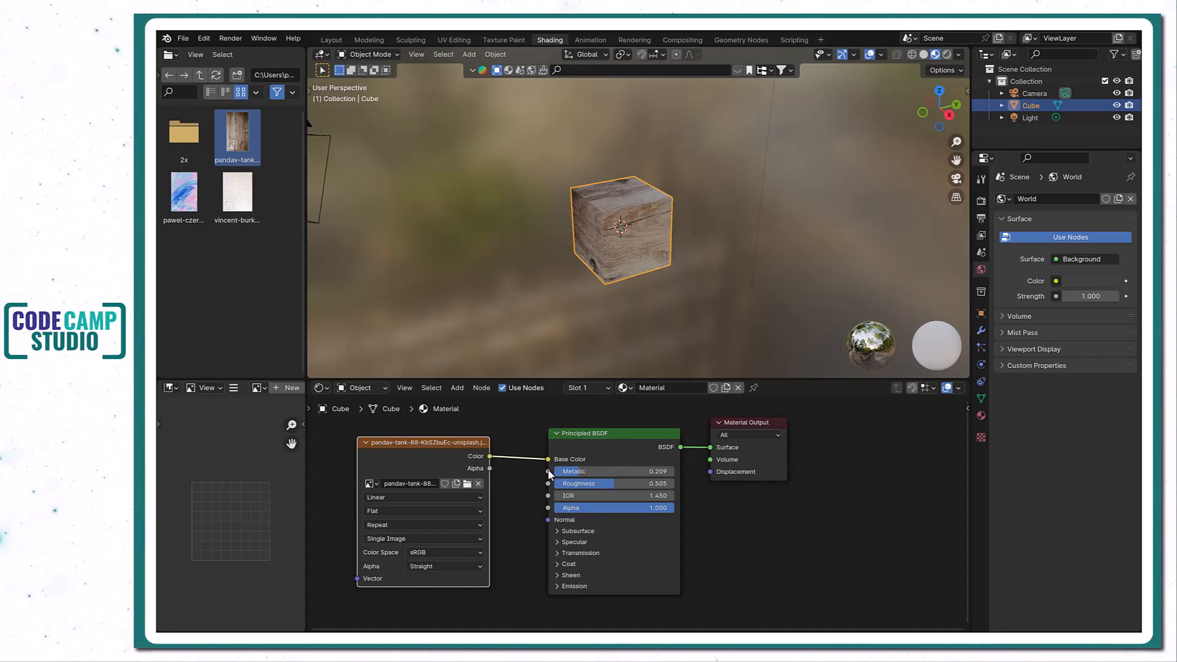
drag(456, 443, 478, 446)
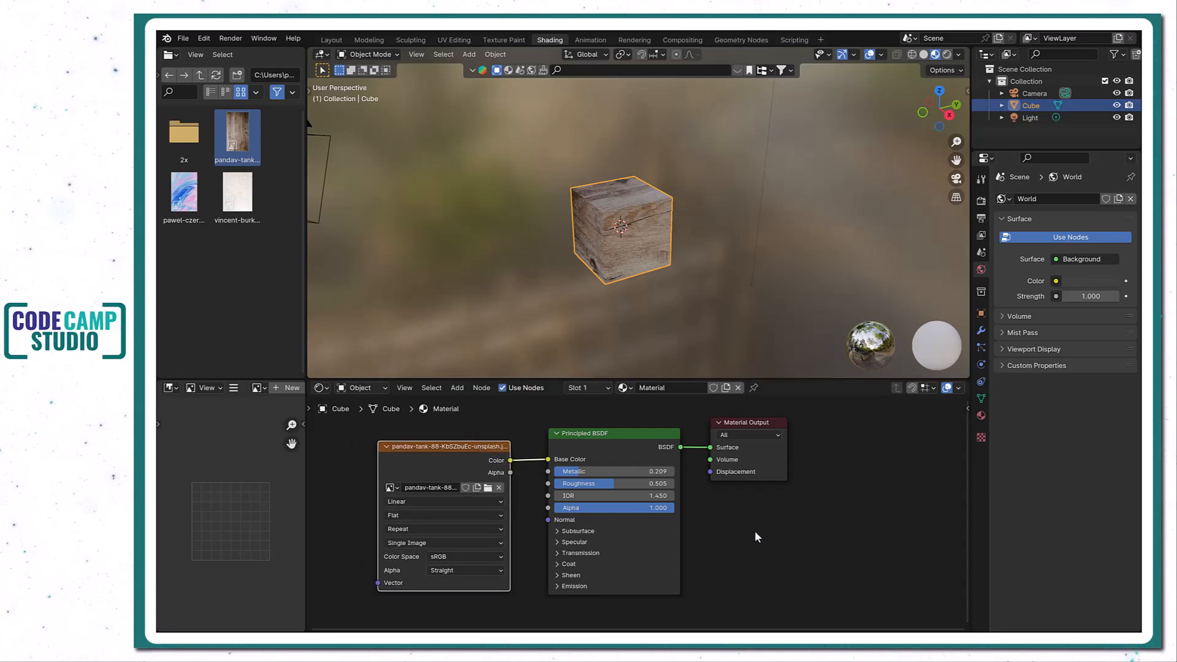
key(ctrl+z)
key(ctrl+z)
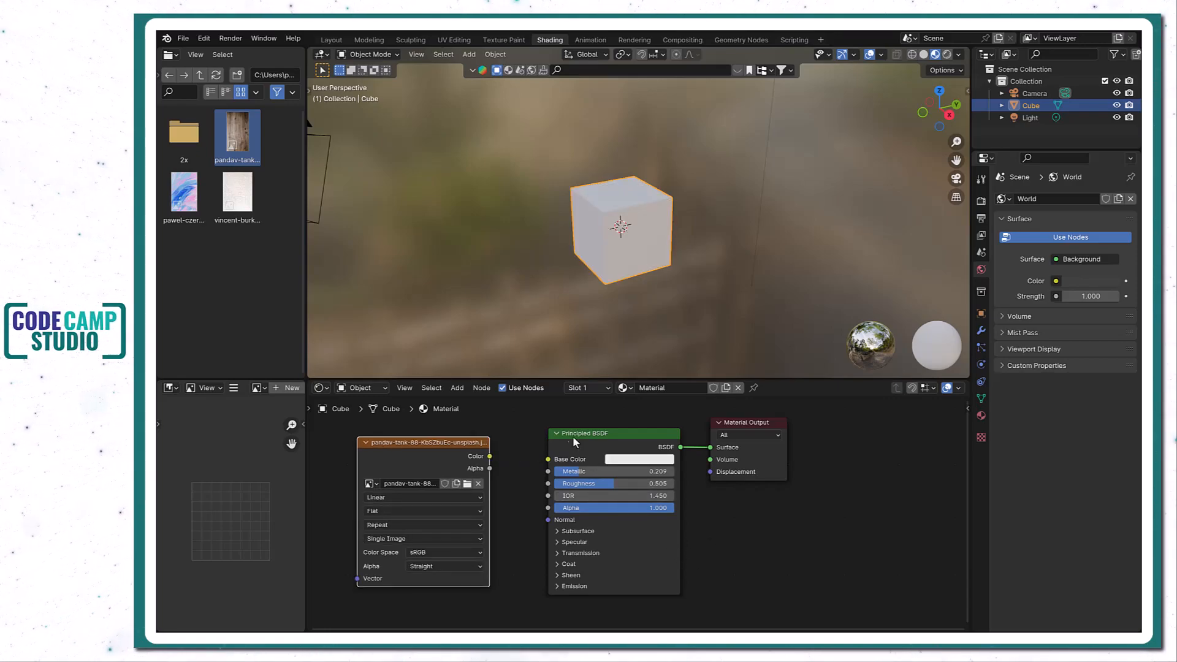
Select the wood texture and Principled BSDF nodes together and connect Color to Base Color with Make Links.
click(574, 420)
drag(504, 453, 472, 464)
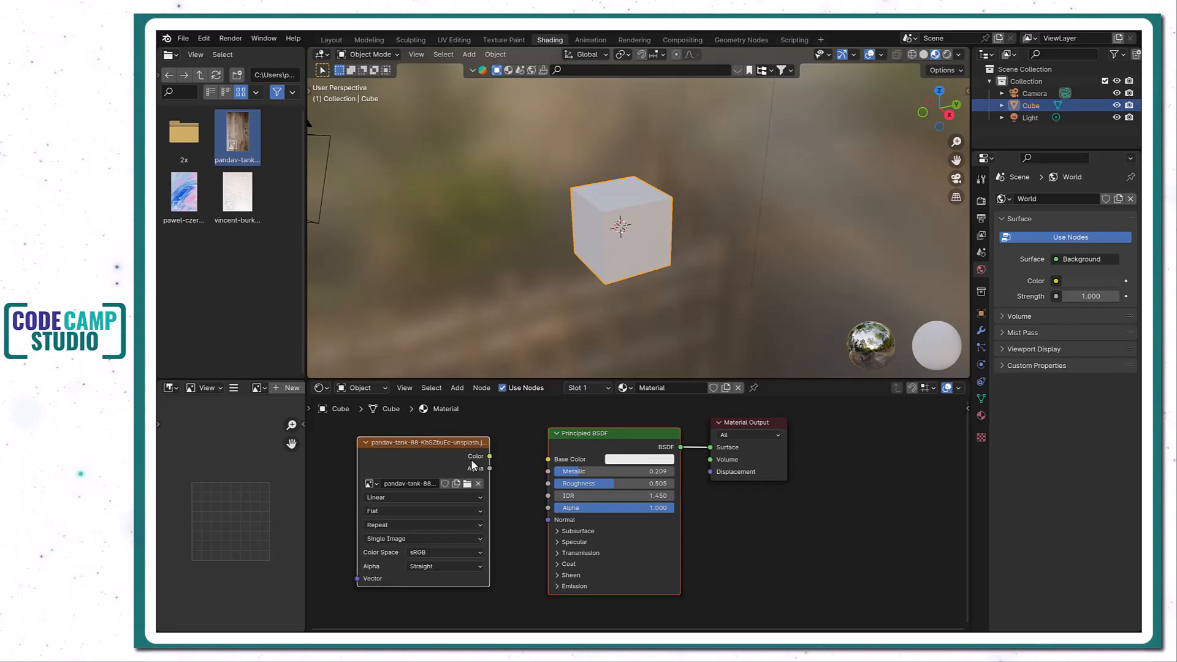
click(481, 388)
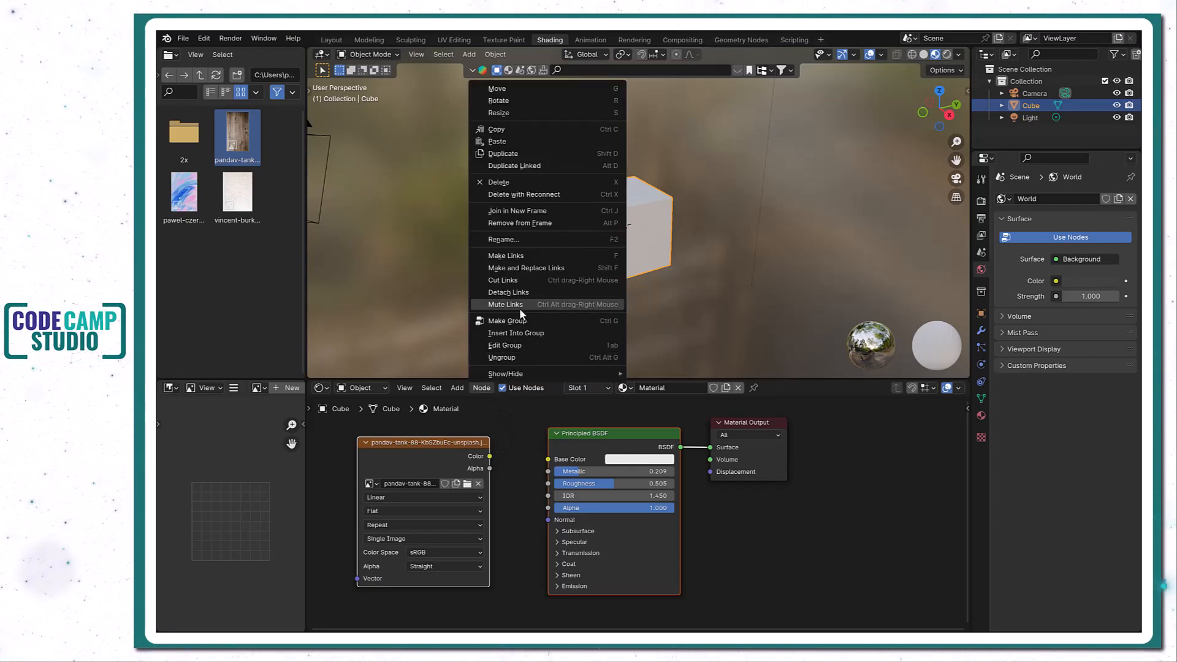
click(539, 255)
key(ctrl+z)
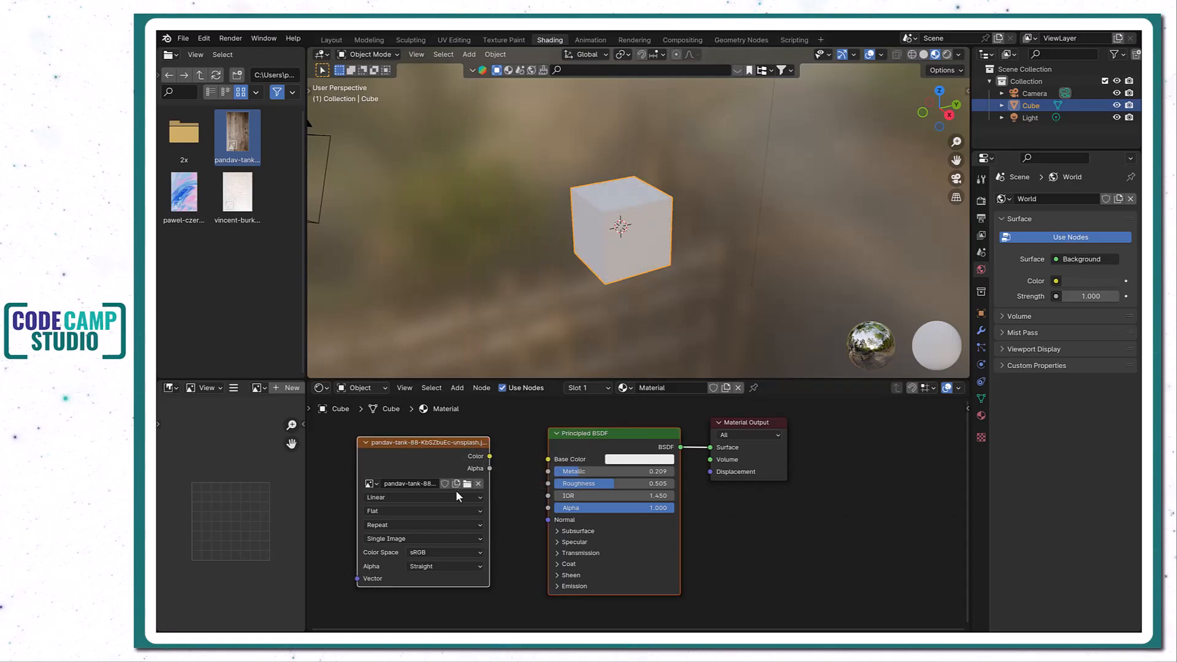
key(f)
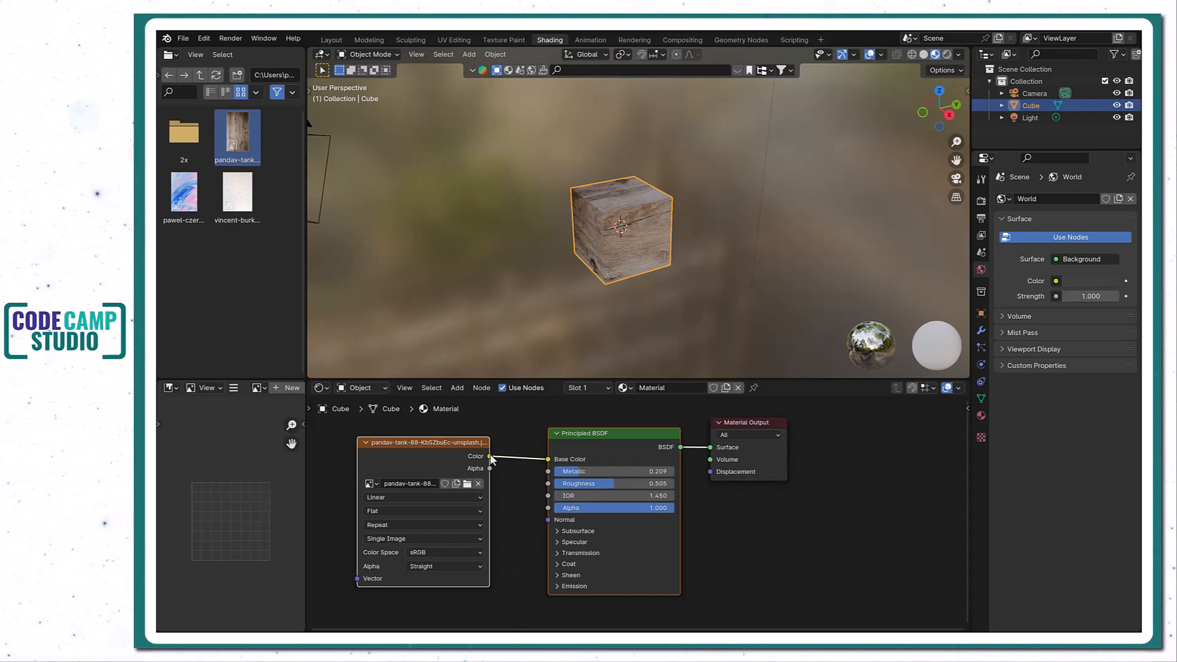
Detach the wood texture's link and add a Texture Coordinate node with its Generated output feeding Base Color.
ctrl+drag(490, 456, 499, 456)
drag(521, 502, 521, 502)
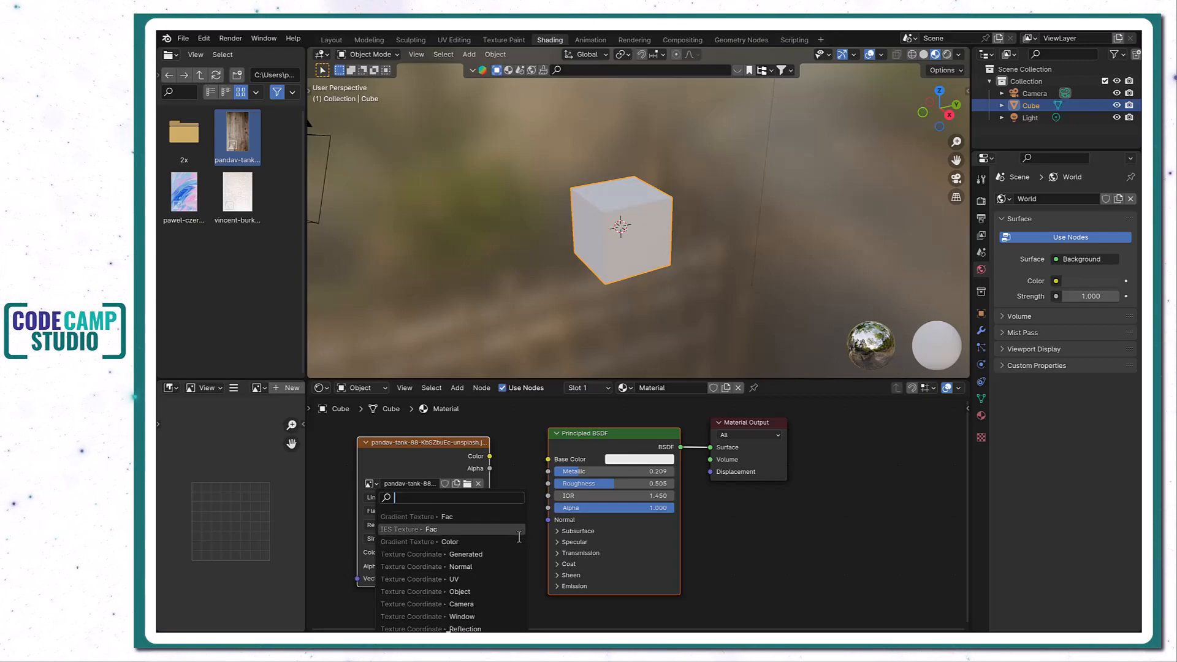
click(493, 553)
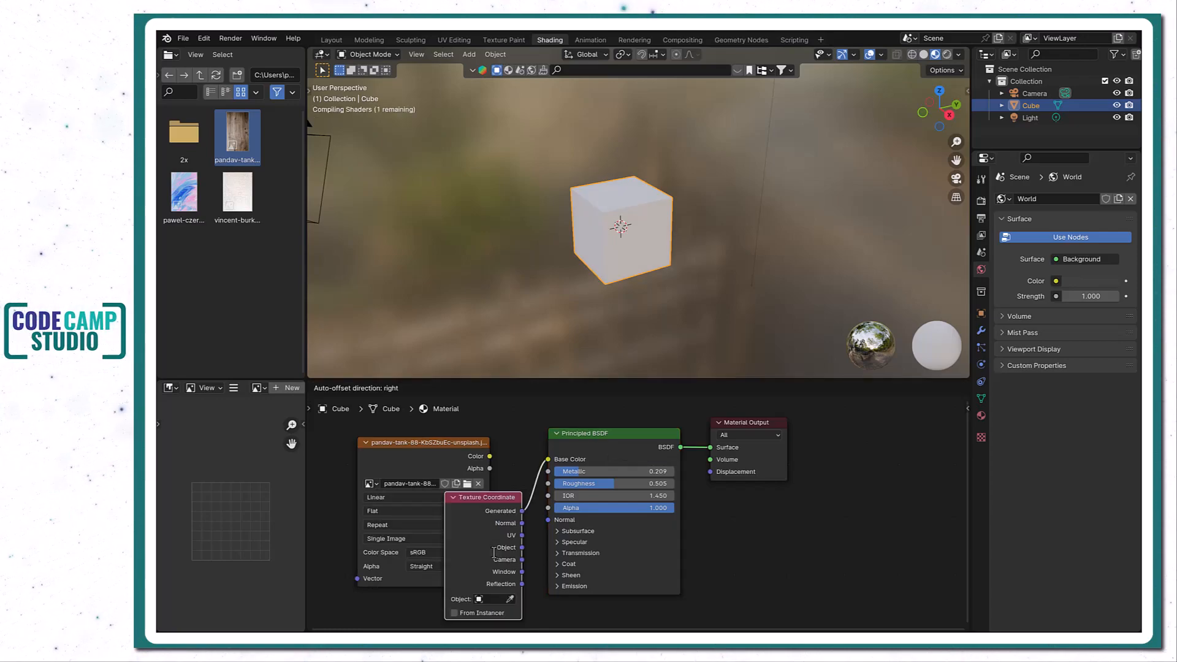
click(463, 495)
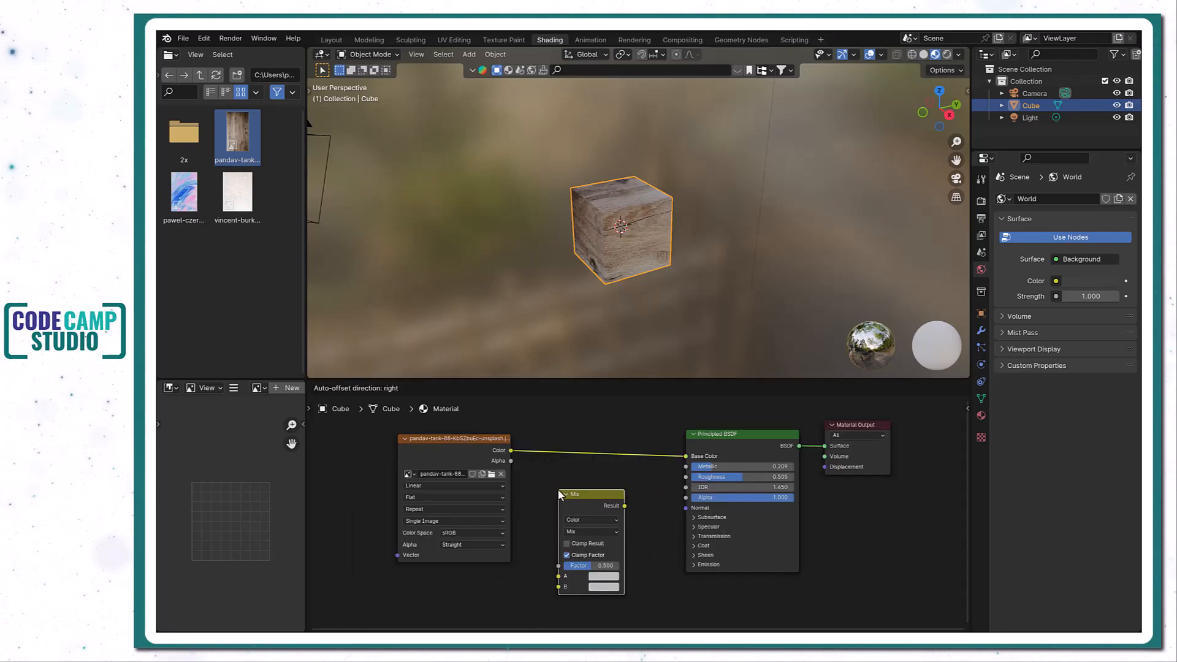
Insert a color Mix node into the link between the wood texture and Base Color, and mute it.
click(566, 425)
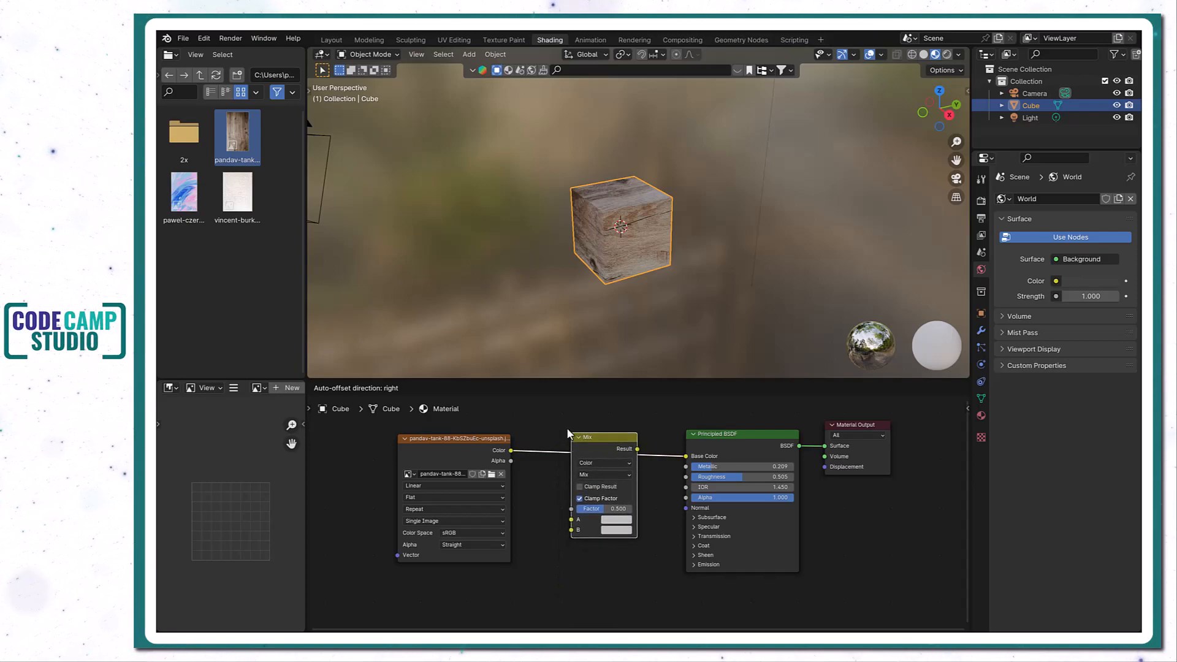
click(569, 431)
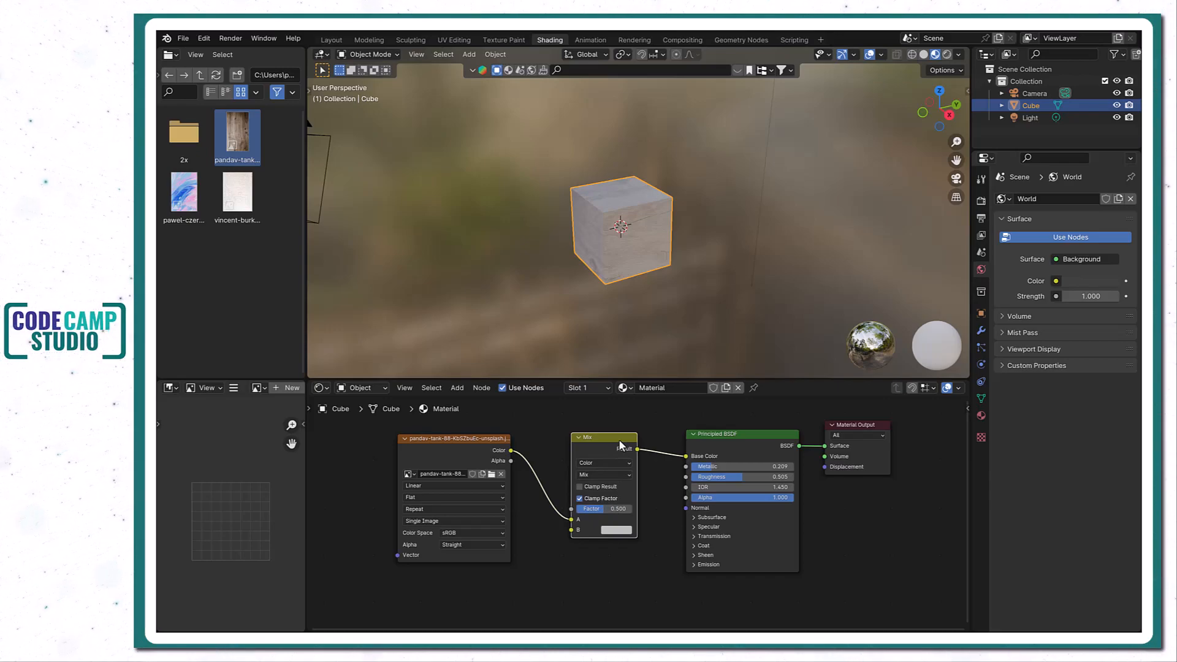
key(m)
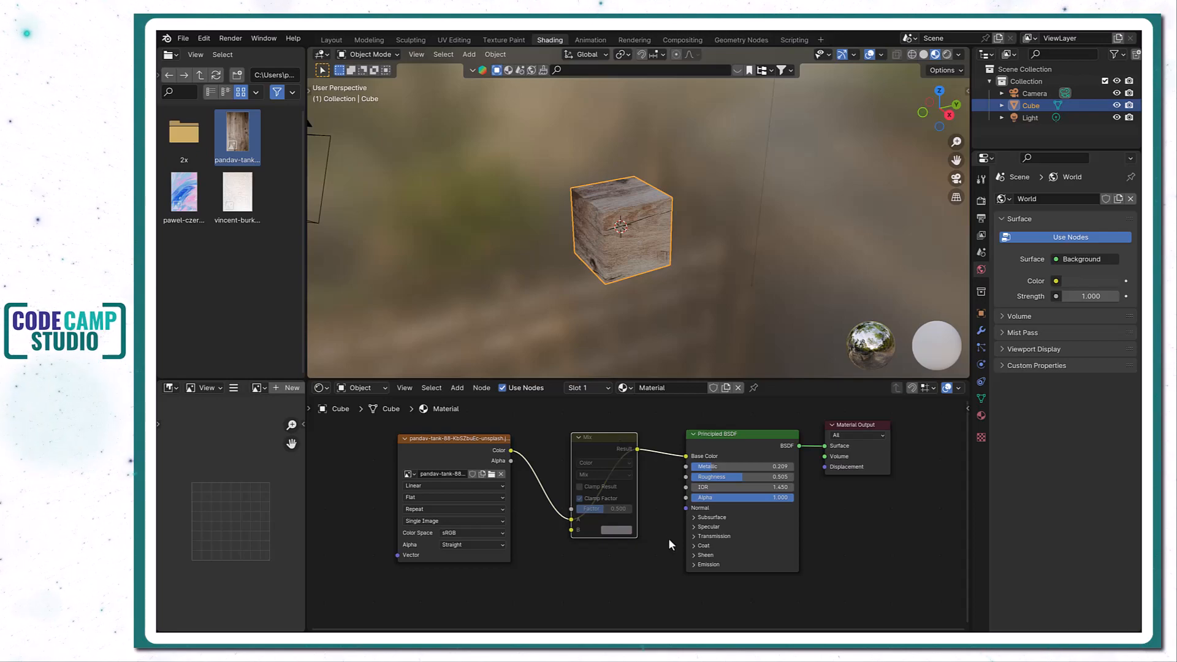
Add the off-white image as a texture node below the wood texture and link its Color to the Mix node's B input.
scroll(668, 540, down, 2)
middle_drag(668, 540, 625, 512)
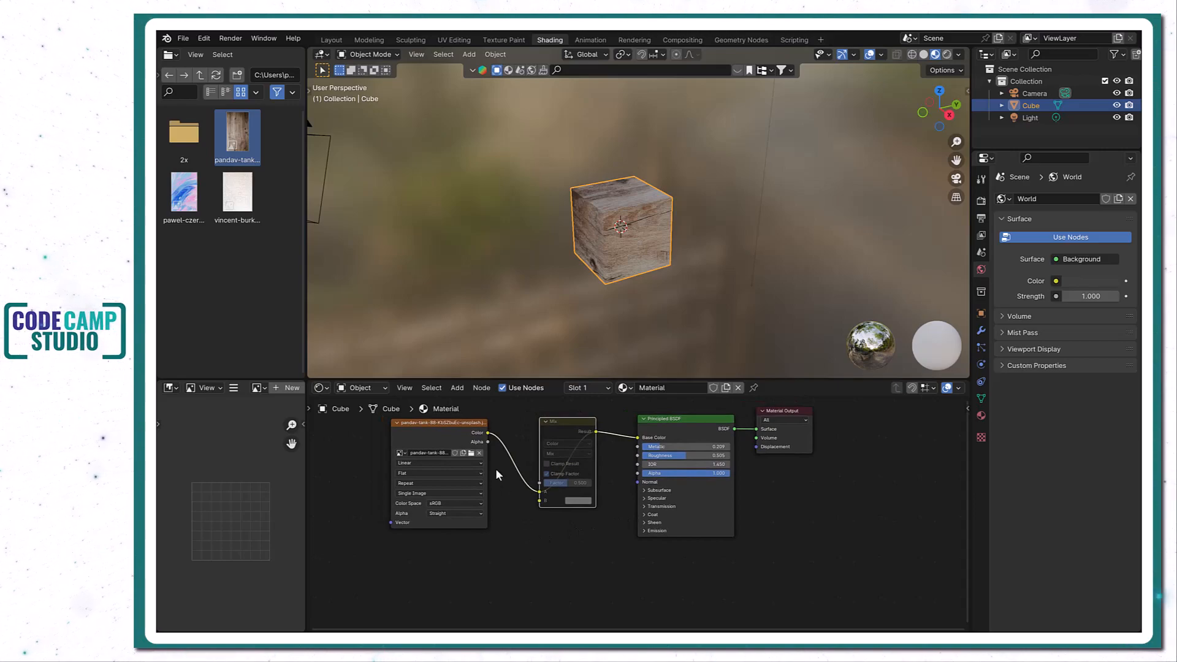
drag(239, 214, 406, 583)
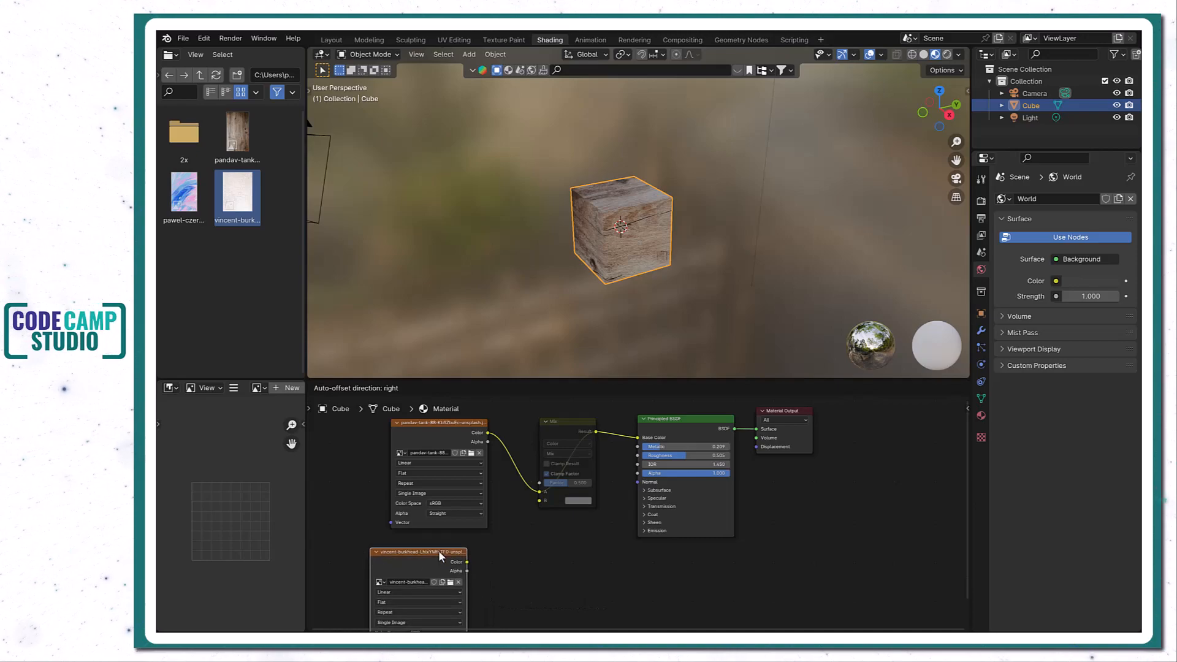
click(455, 546)
drag(481, 556, 539, 500)
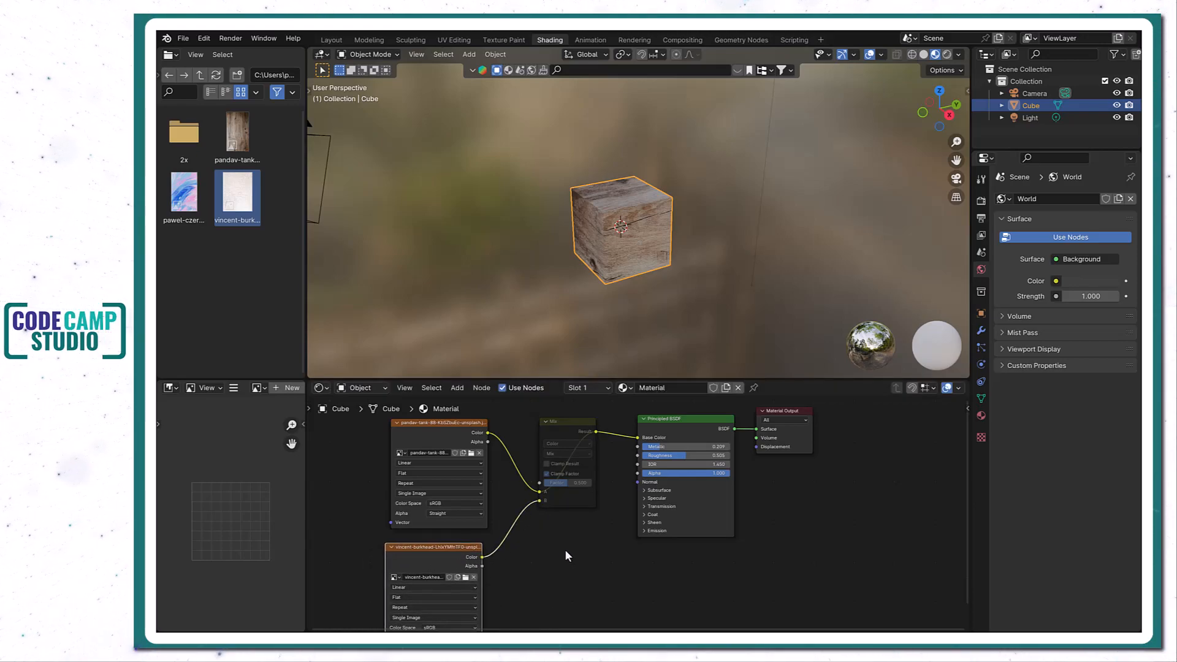
Unmute the Mix node and delete it from the node tree.
middle_drag(575, 531, 575, 546)
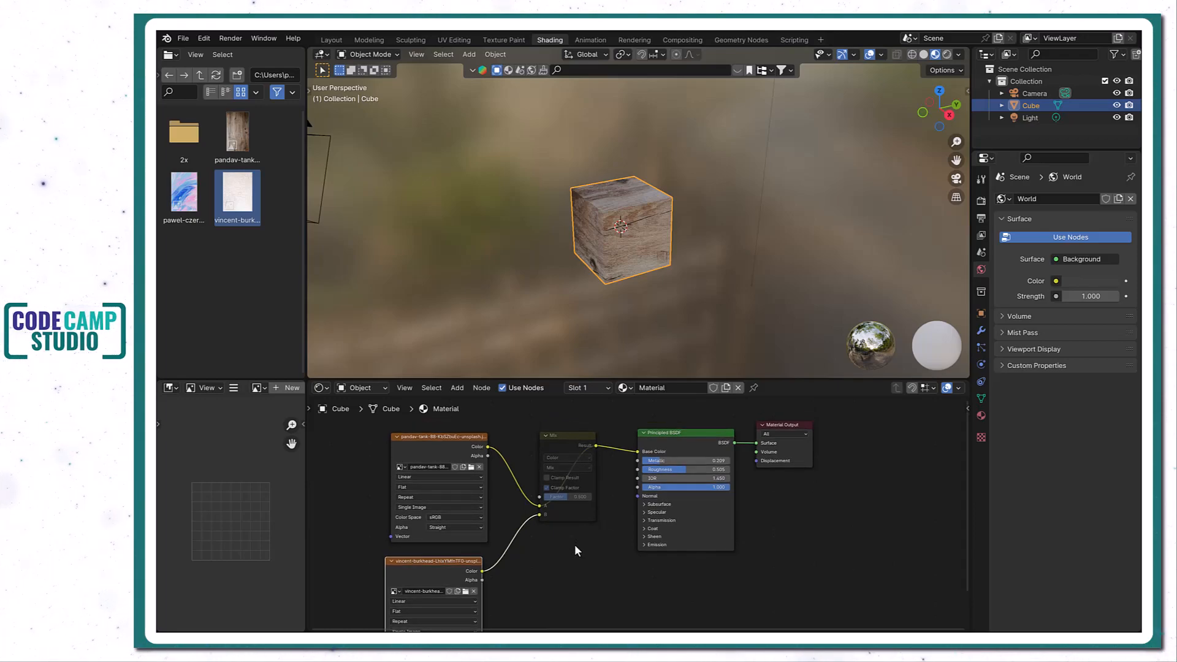
scroll(575, 546, up, 1)
click(566, 453)
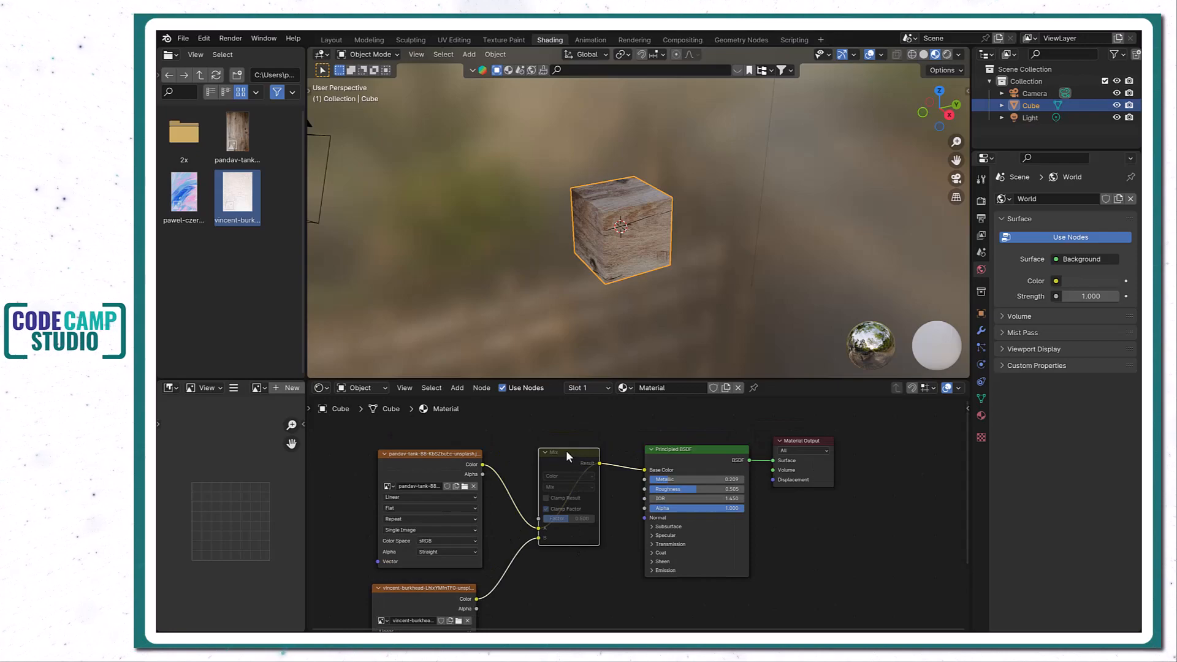
key(m)
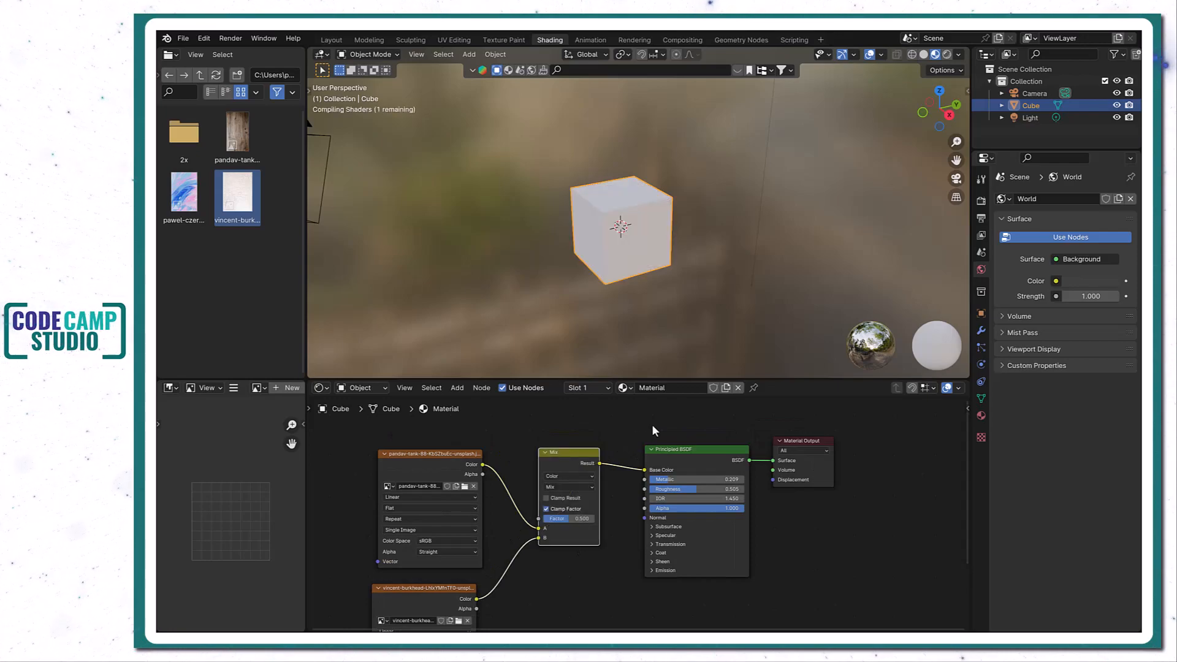
key(x)
scroll(570, 458, down, 1)
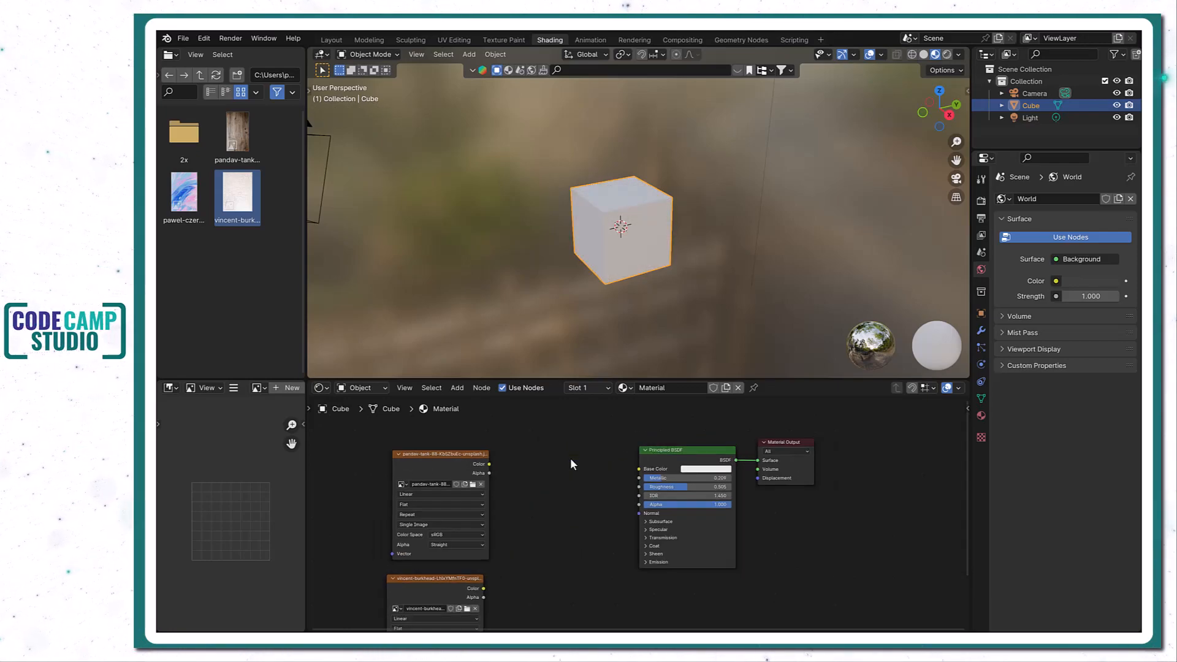
Undo the Mix node's deletion, then pull the node out of its links into the empty area beyond the Principled BSDF.
scroll(570, 472, down, 1)
middle_drag(567, 466, 565, 464)
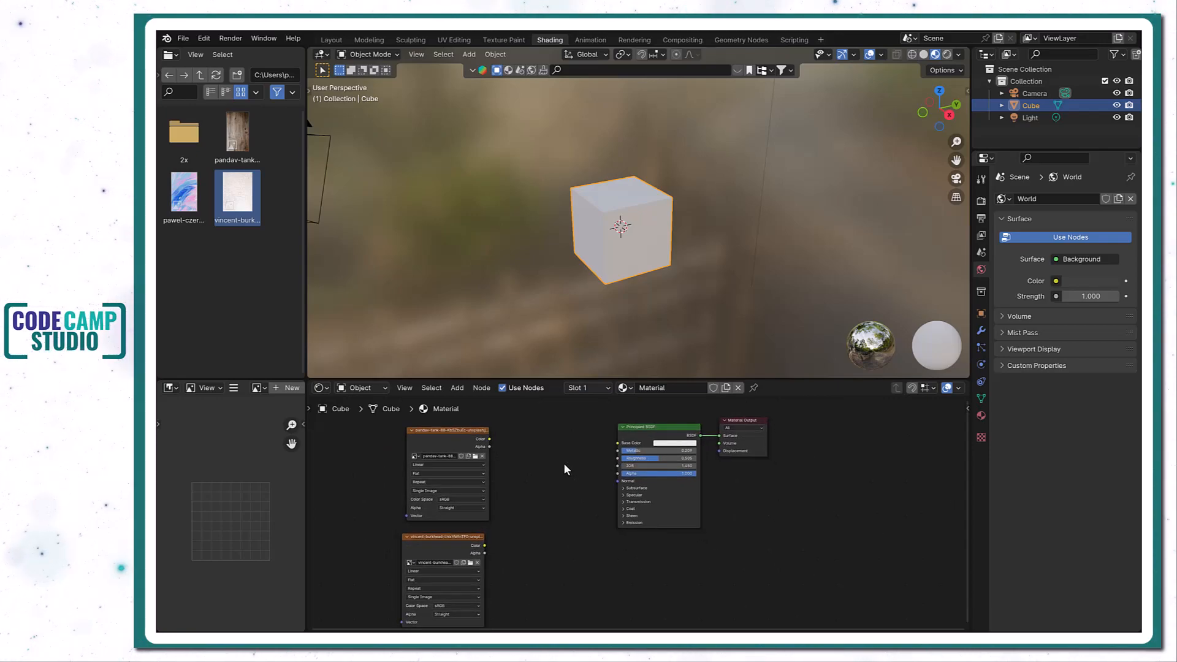
key(ctrl+z)
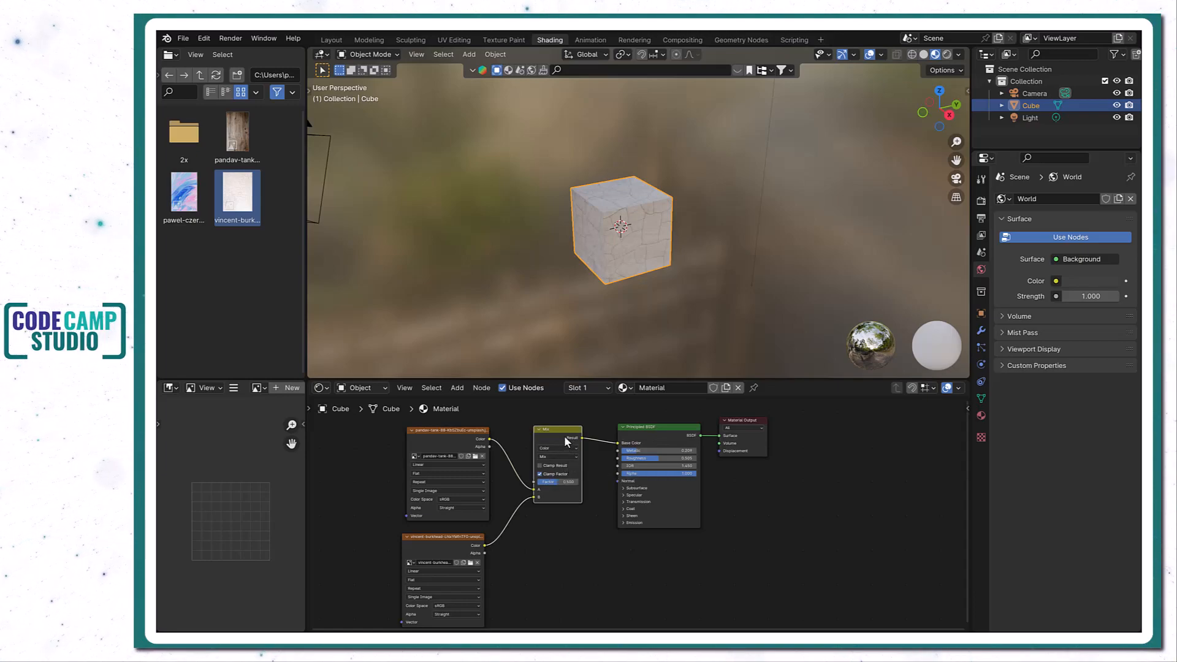
alt+drag(564, 435, 858, 487)
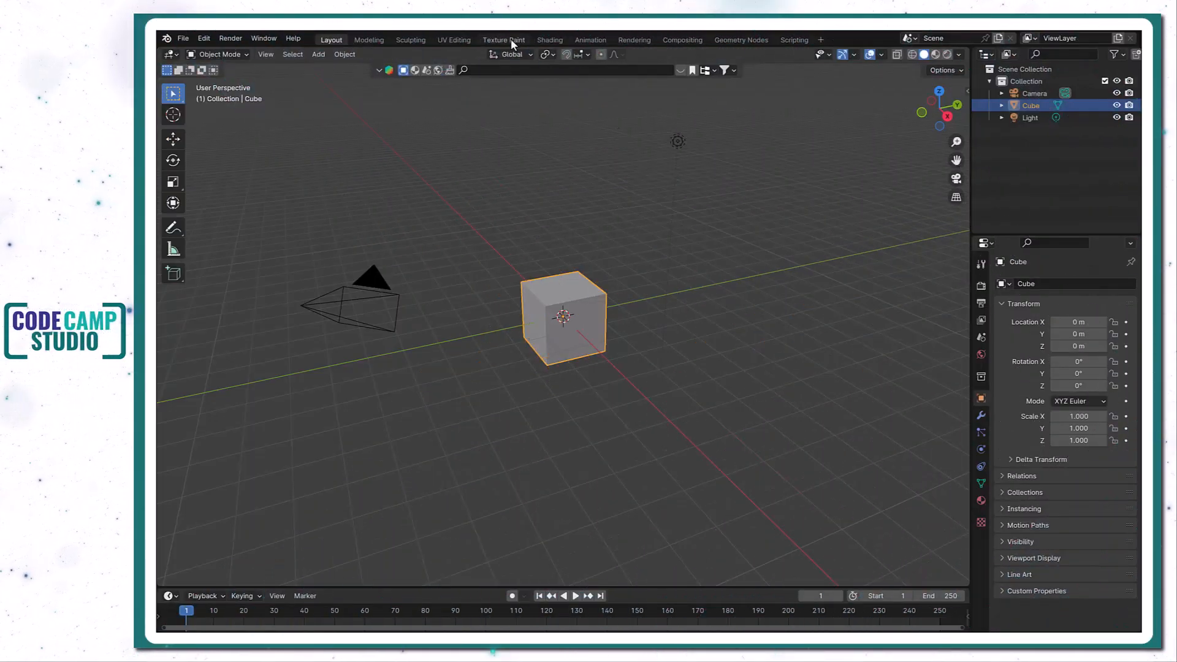
Switch the new scene to the Shading workspace and browse from the user folder to the Desktop folder with the images.
click(549, 40)
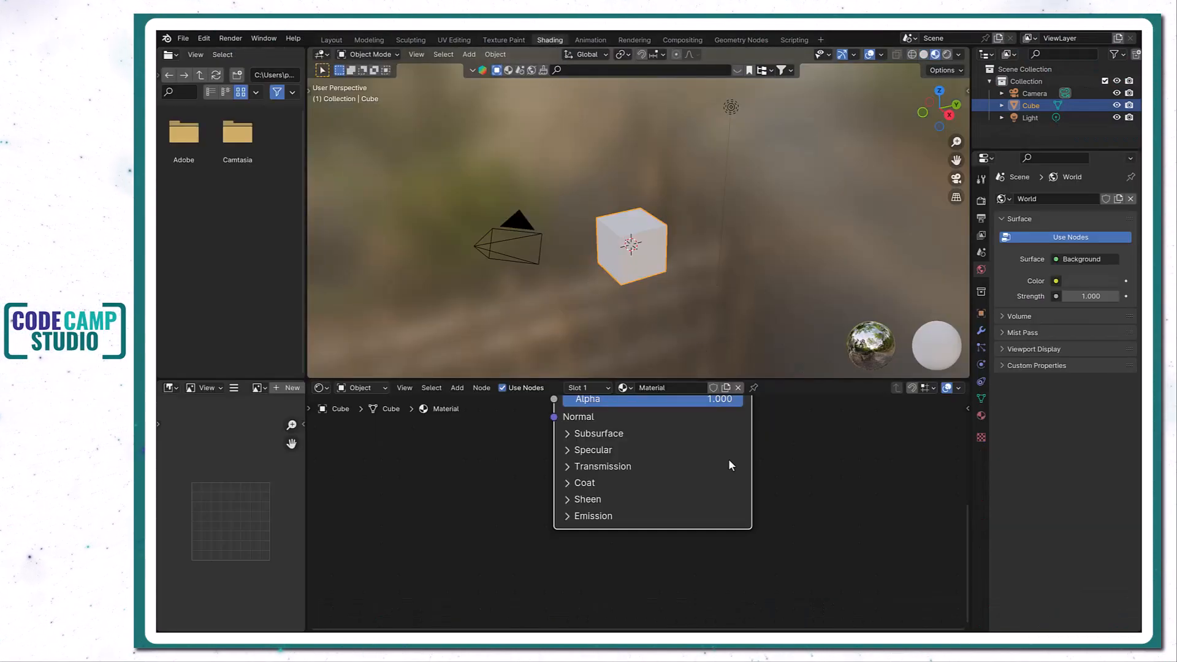
key(Home)
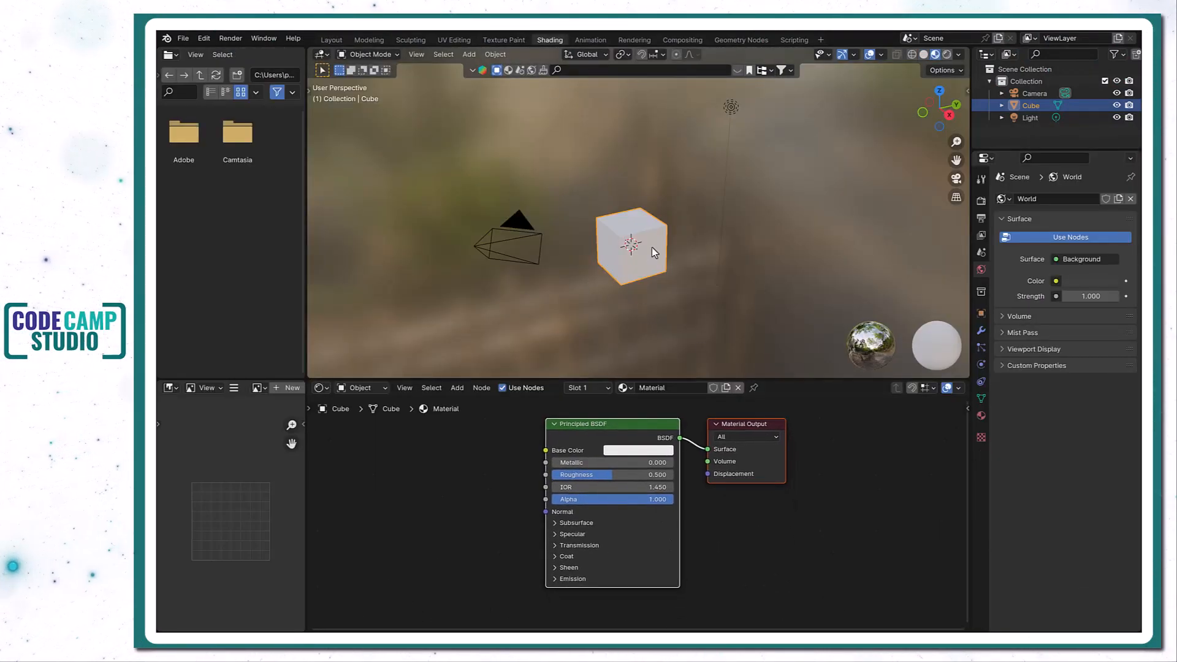
scroll(649, 262, up, 4)
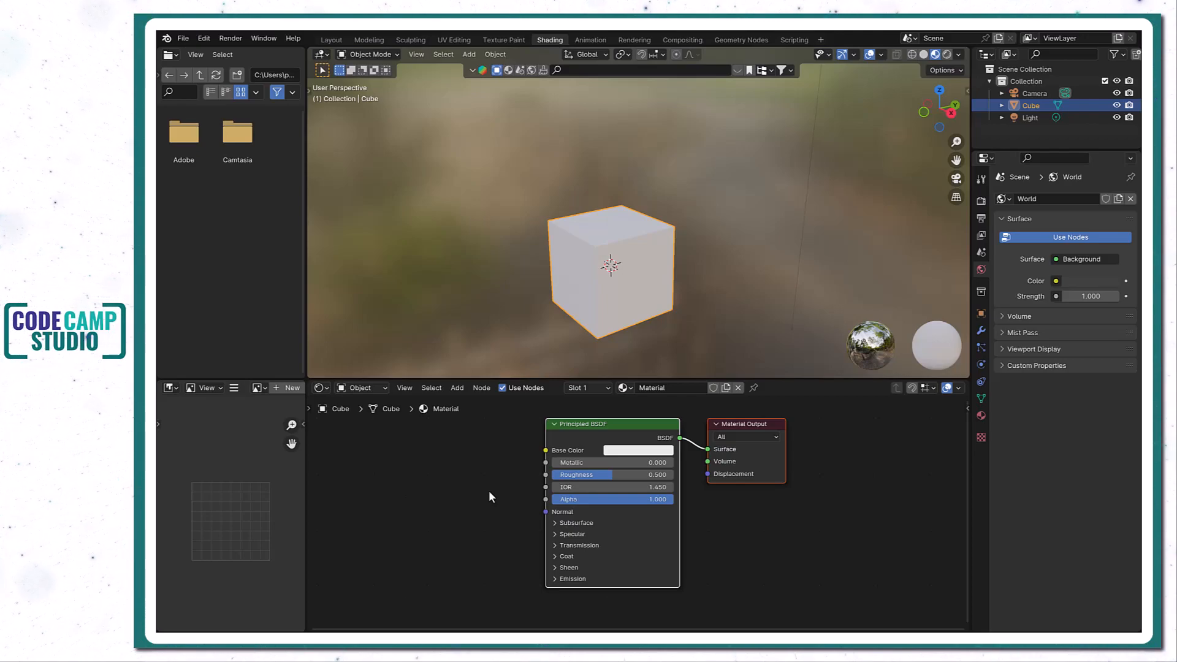
click(196, 76)
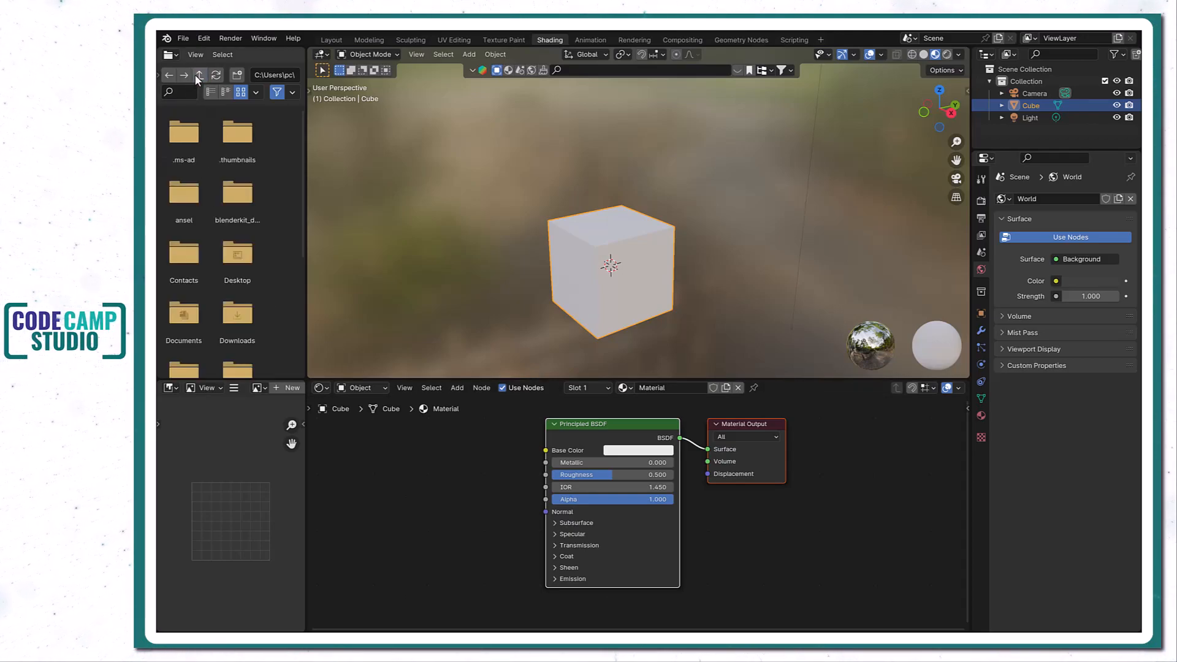
double_click(225, 271)
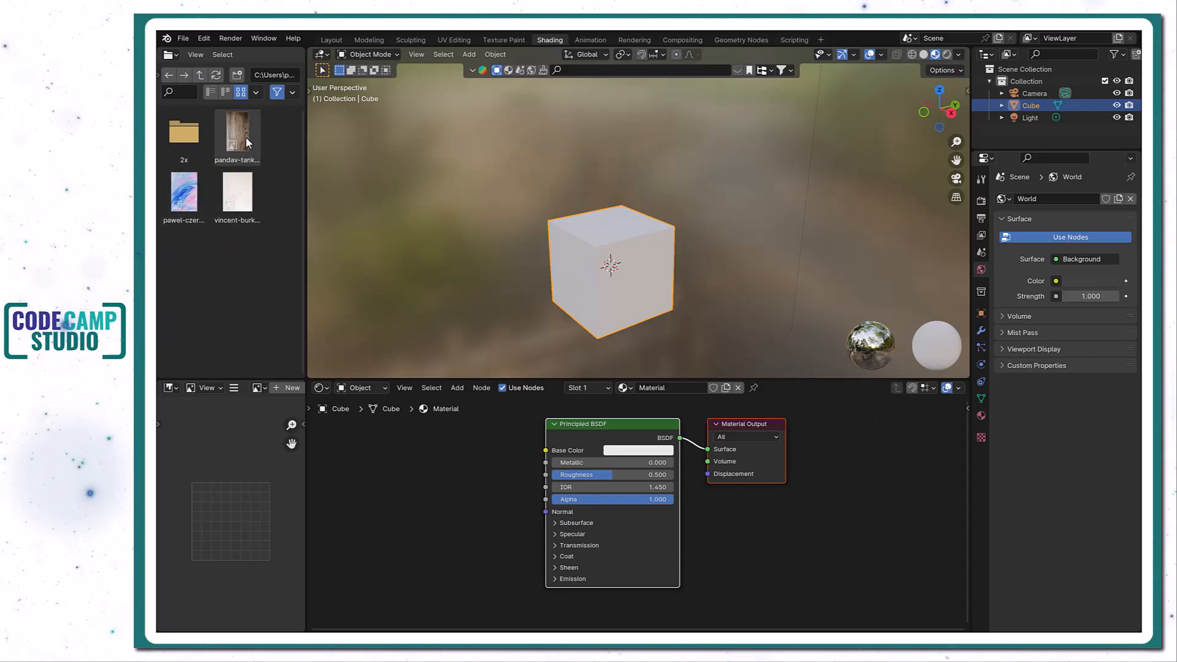
Add the off-white vincent-burkhead image as a texture node and link its Color output to the Principled BSDF's Base Color.
drag(235, 193, 368, 444)
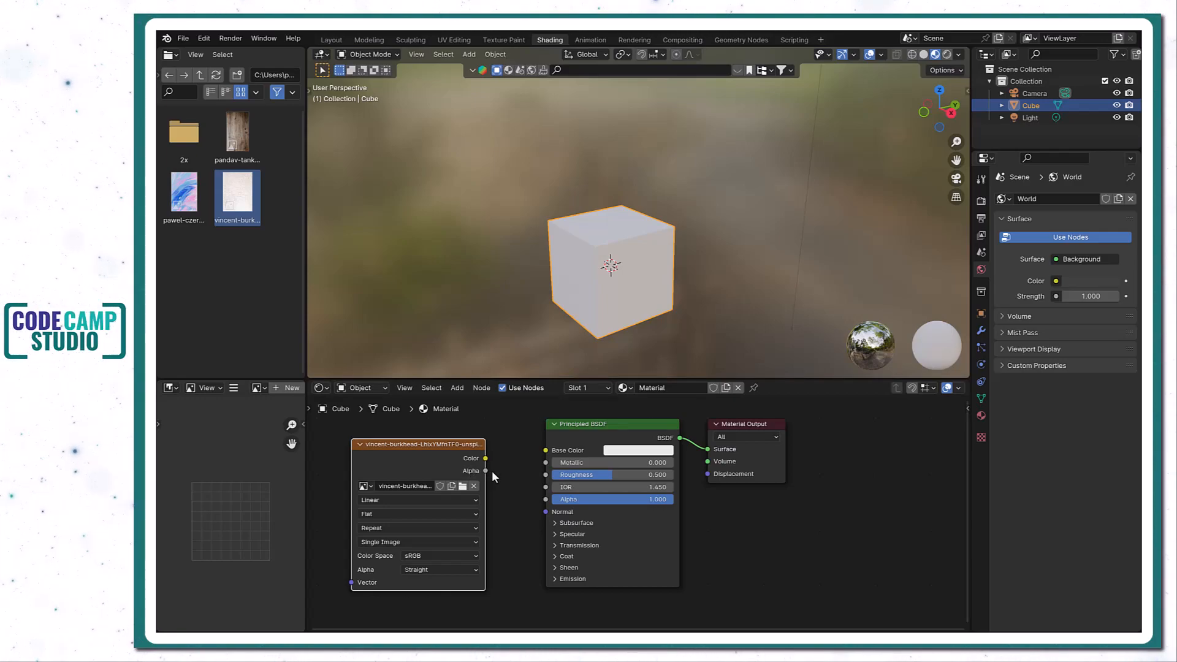
drag(485, 458, 545, 451)
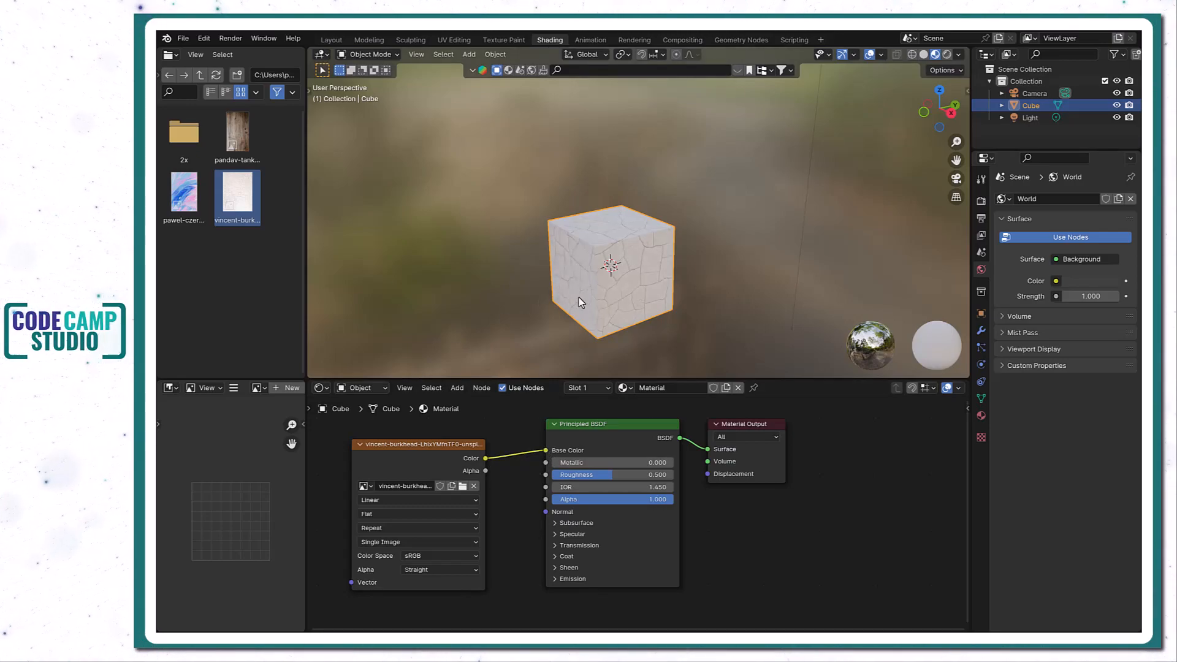
scroll(620, 312, up, 5)
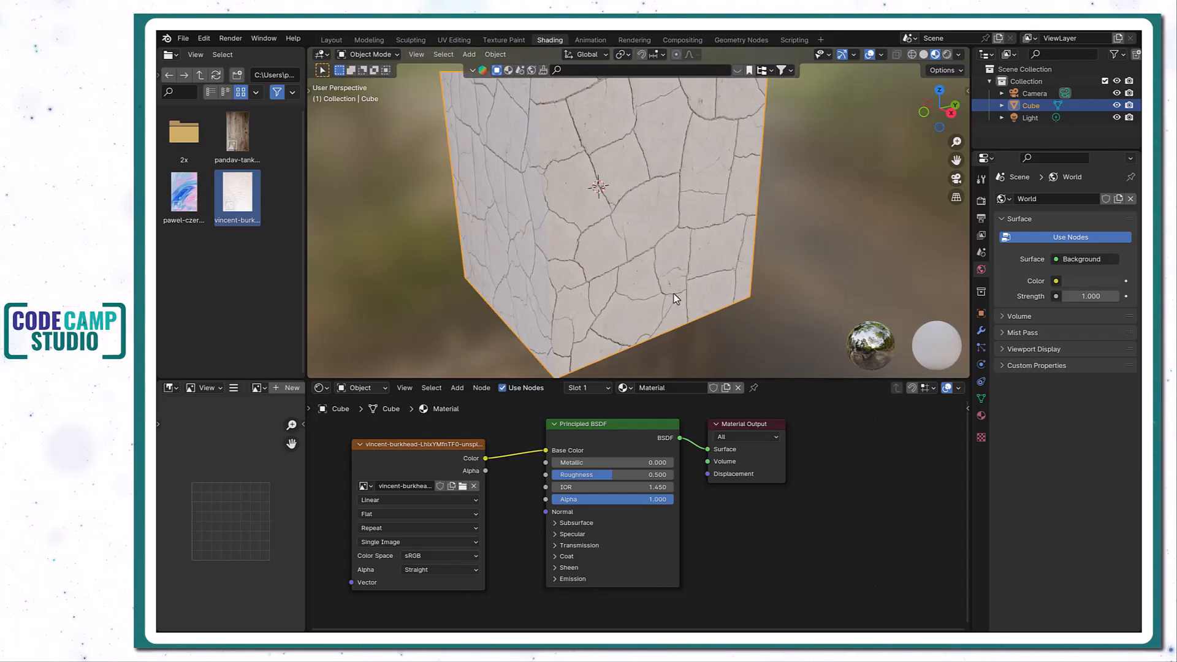
scroll(674, 293, down, 3)
middle_drag(674, 293, 694, 314)
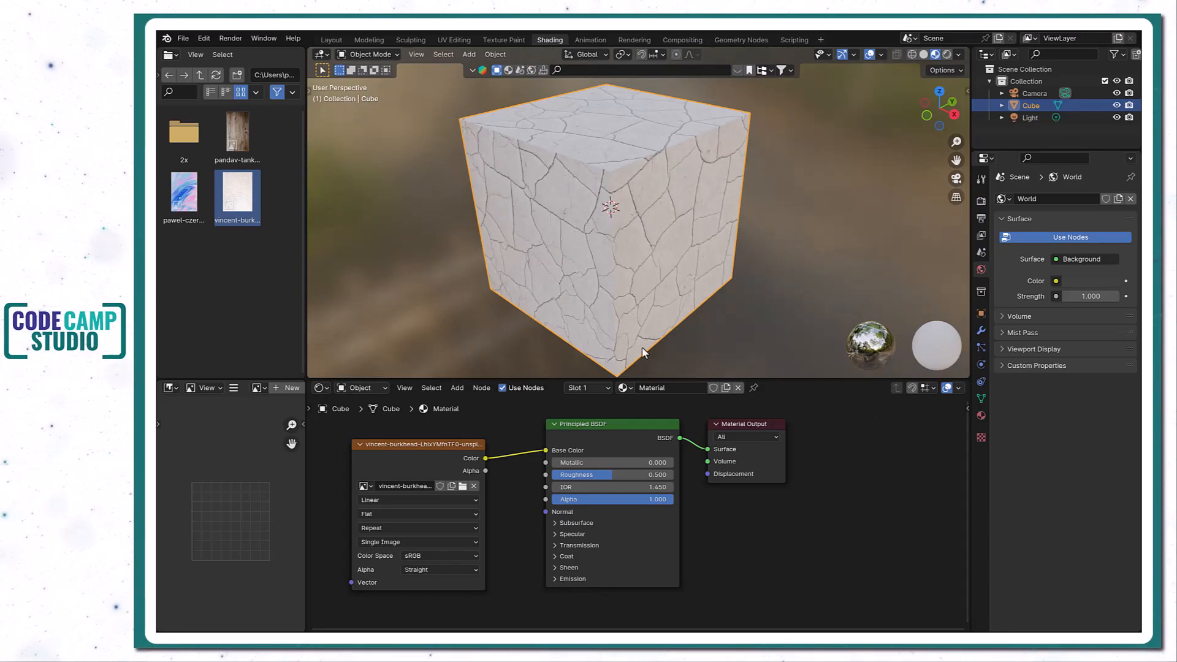
drag(452, 439, 461, 430)
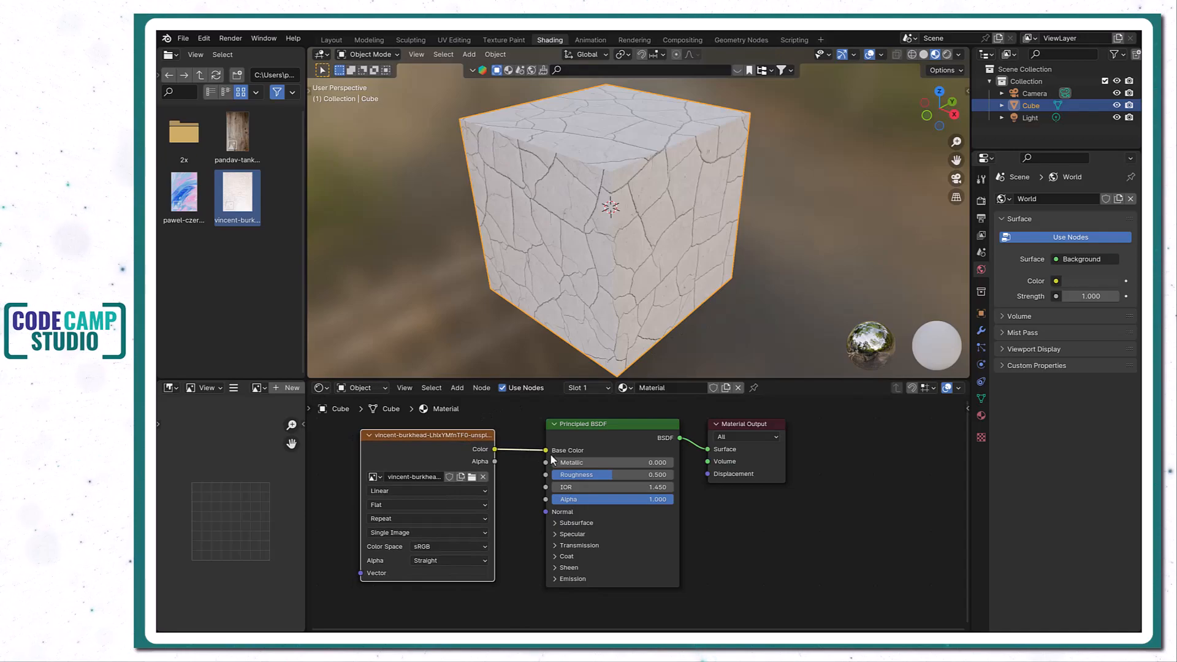
Set the Principled BSDF's Metallic to 0.480, Roughness to 0.709 and Alpha to 0.561.
drag(562, 464, 600, 462)
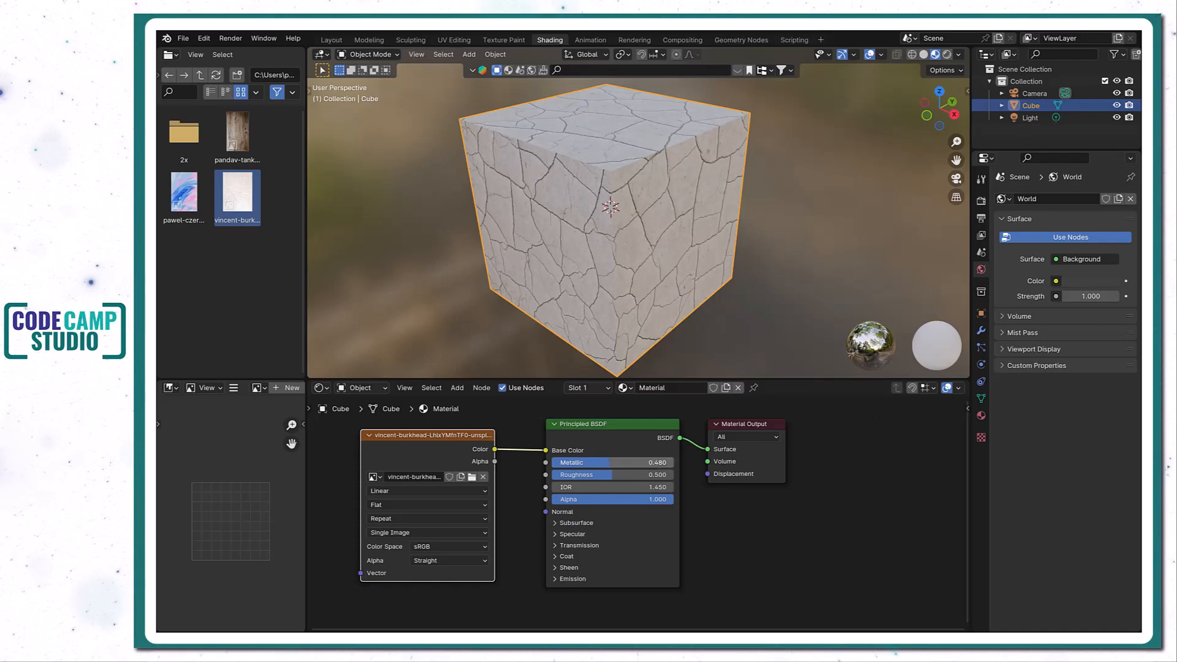
drag(598, 475, 637, 475)
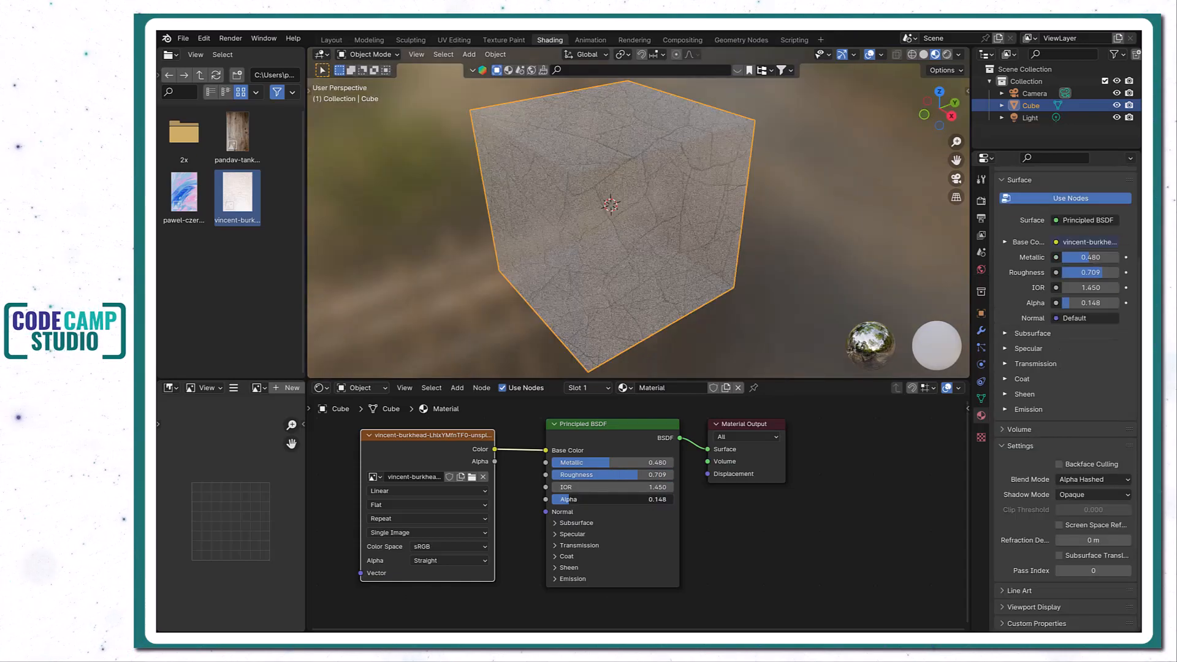
drag(568, 499, 647, 499)
middle_drag(624, 343, 642, 284)
scroll(686, 263, down, 3)
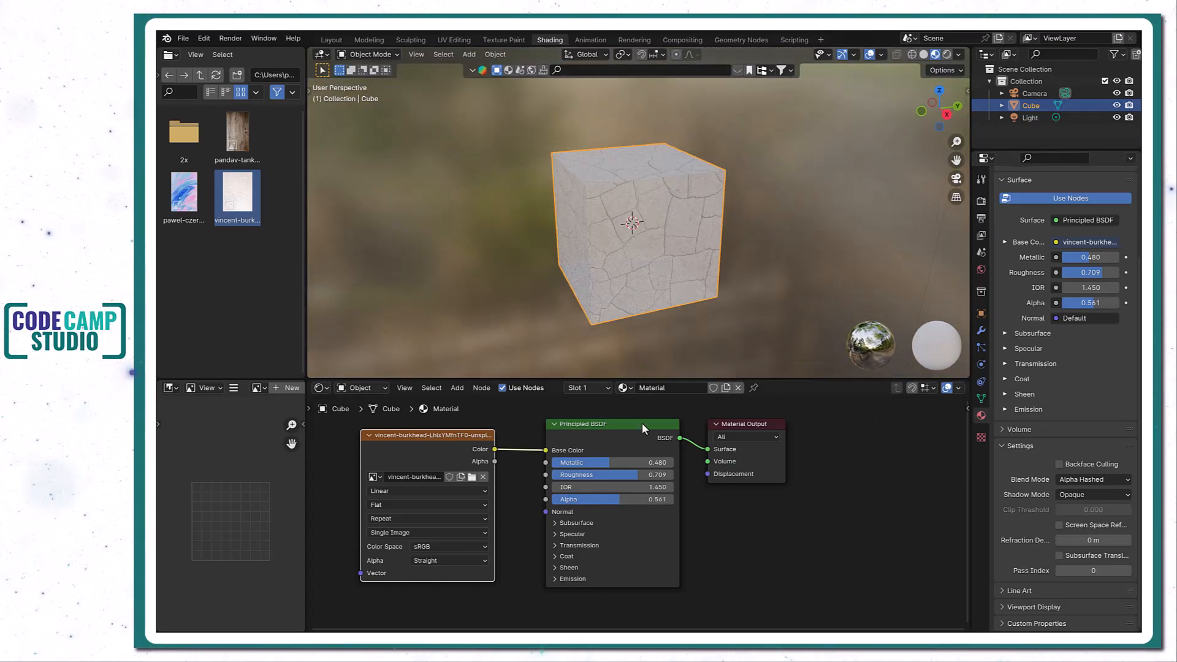
Raise the Principled BSDF's Alpha, Metallic and Roughness to 1.000, then reduce Metallic again.
drag(613, 499, 668, 498)
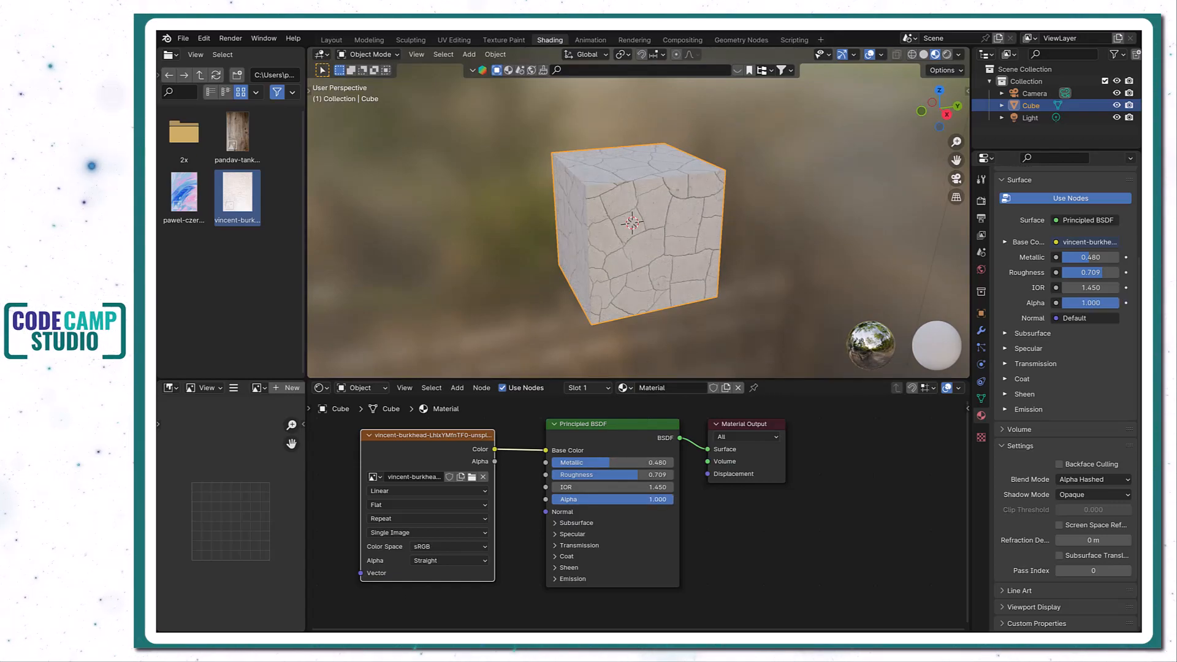
mouse_move(595, 462)
mouse_down()
mouse_move(674, 471)
mouse_move(669, 462)
mouse_up()
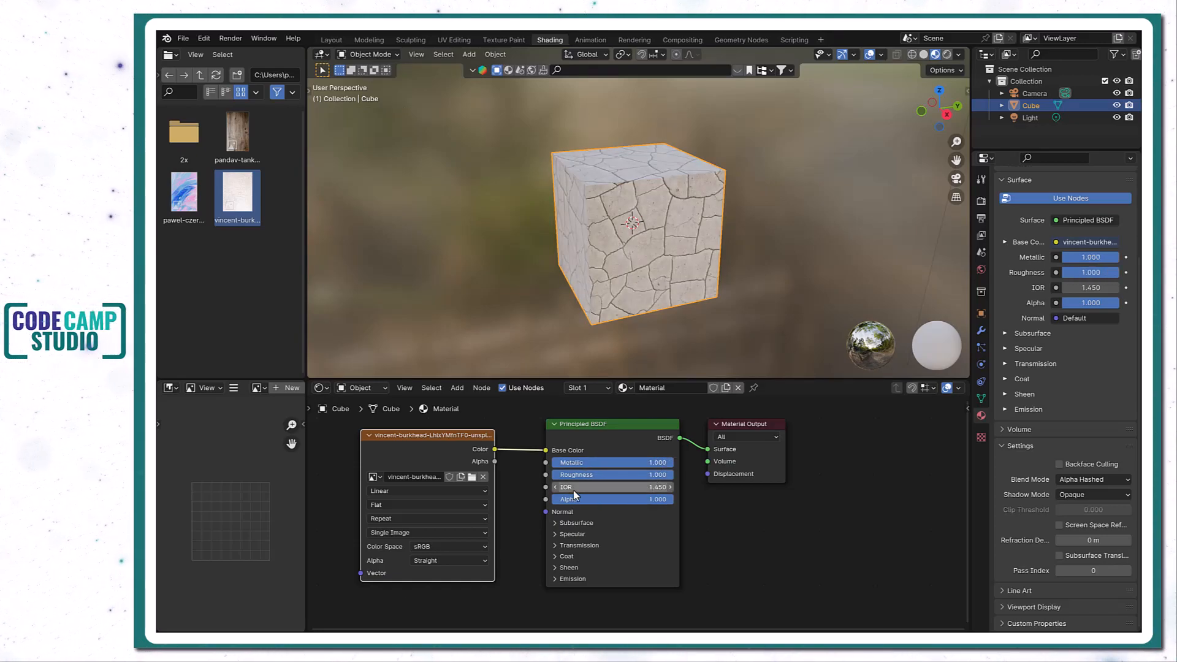
middle_drag(627, 313, 657, 335)
scroll(639, 264, up, 6)
scroll(639, 263, down, 3)
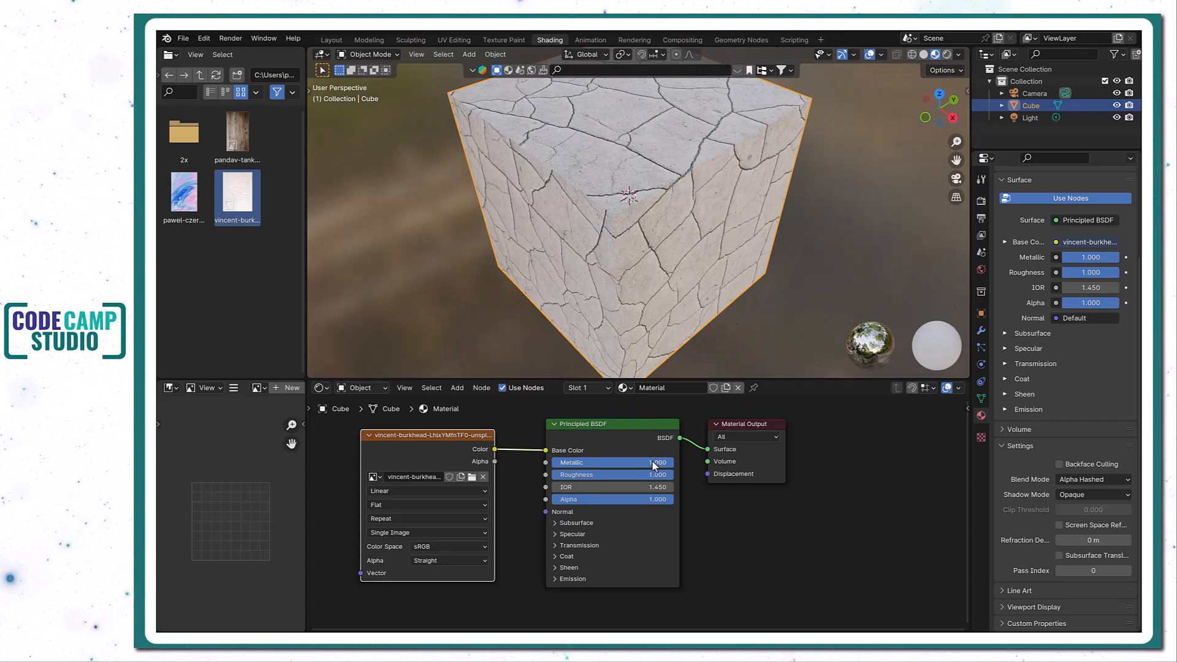
drag(660, 464, 623, 463)
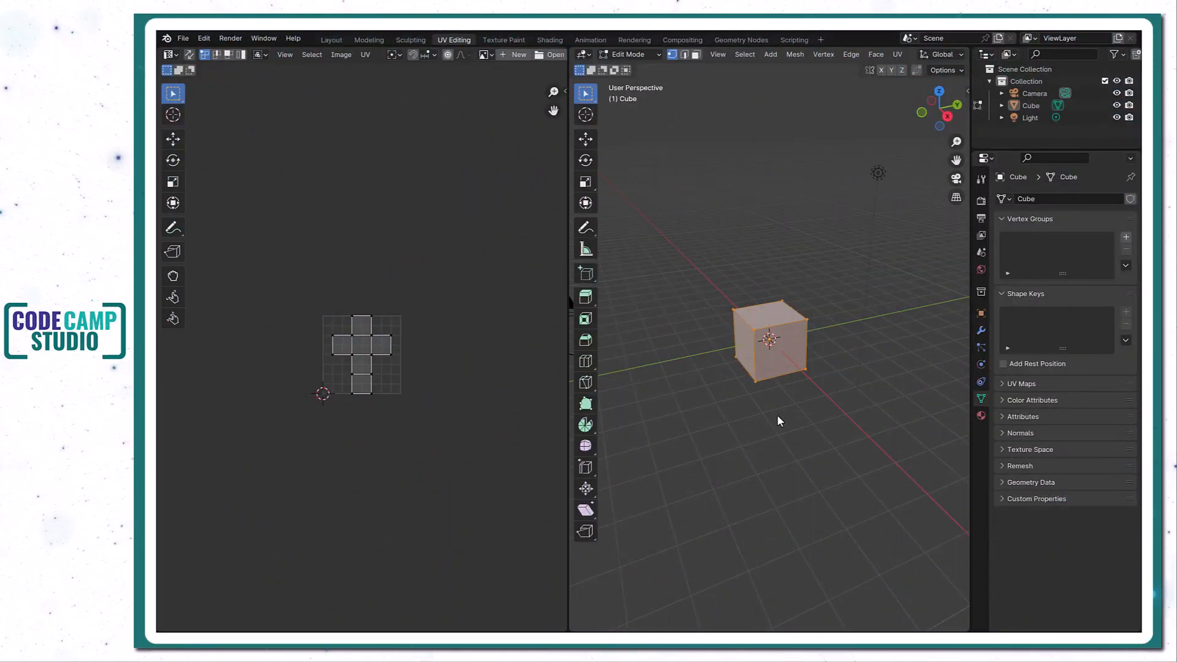
Deselect the cube's mesh in UV Editing, then switch to the Shading workspace and browse to the Downloads folder.
click(777, 415)
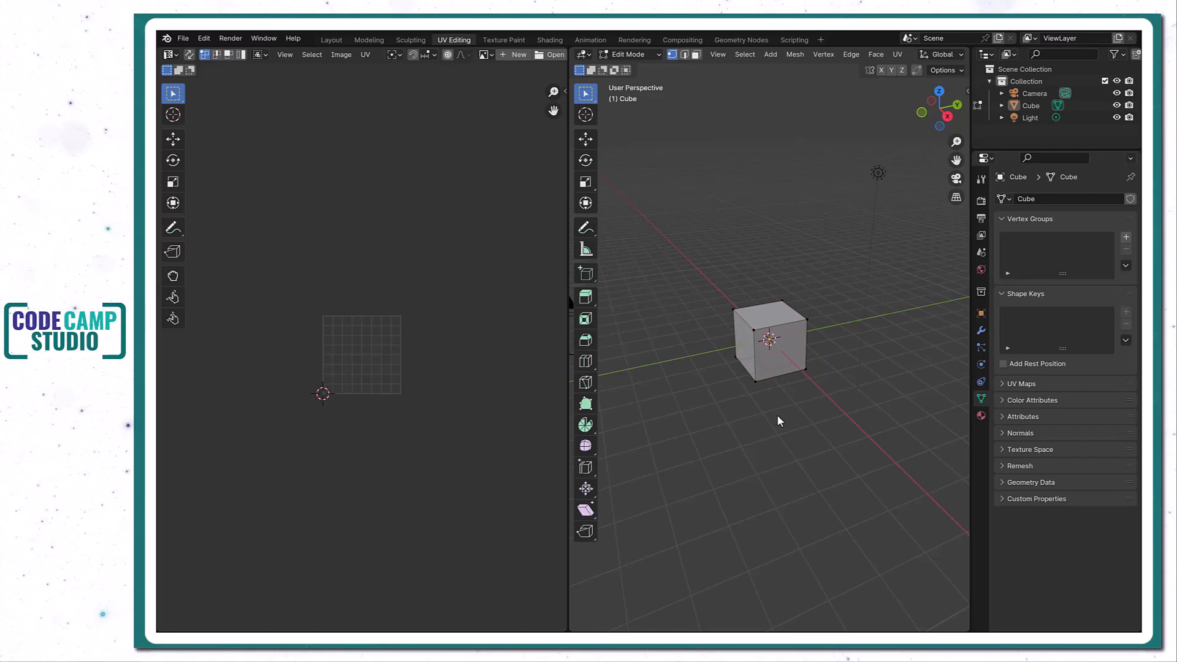
click(551, 38)
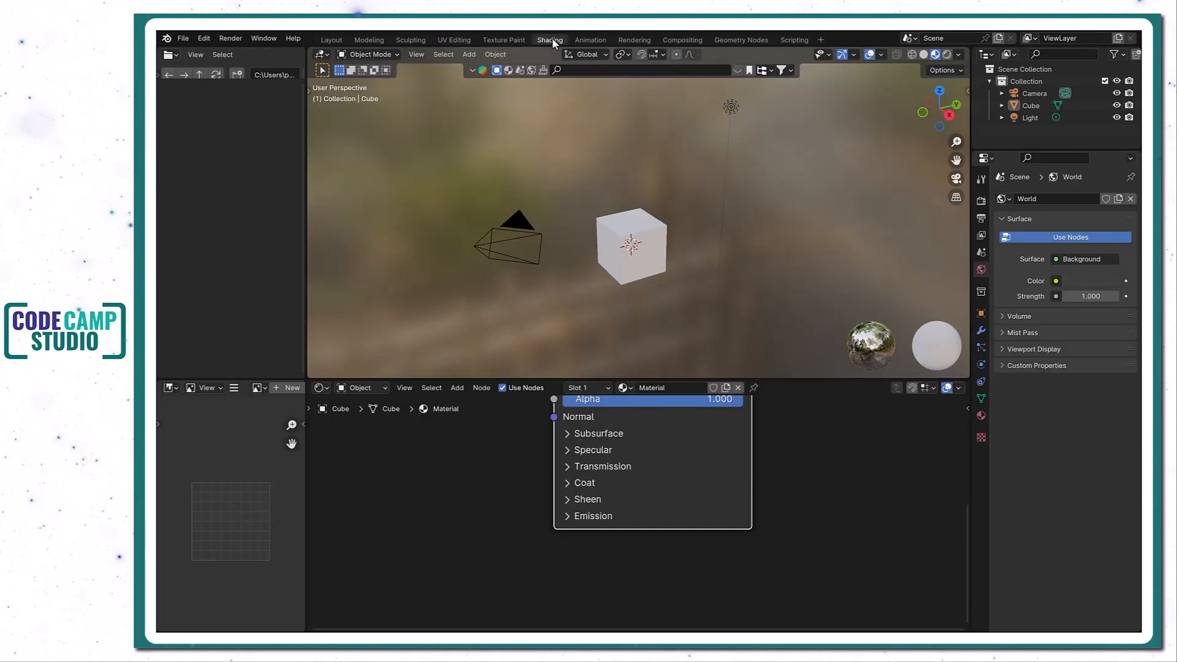
scroll(548, 465, down, 5)
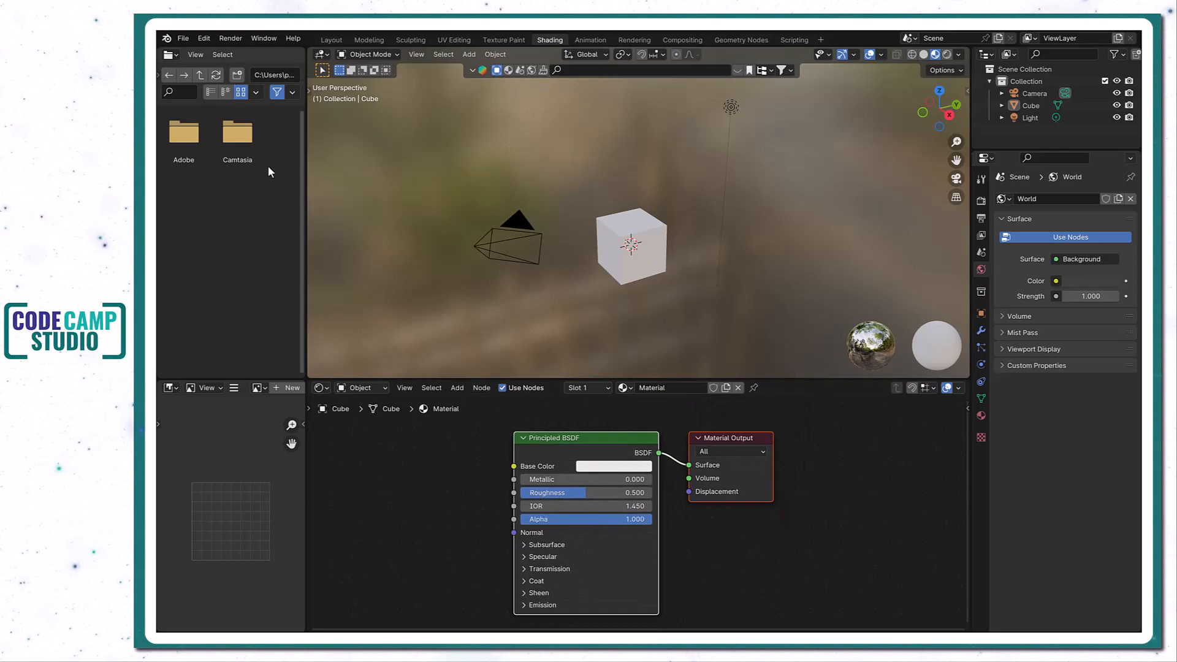
click(200, 75)
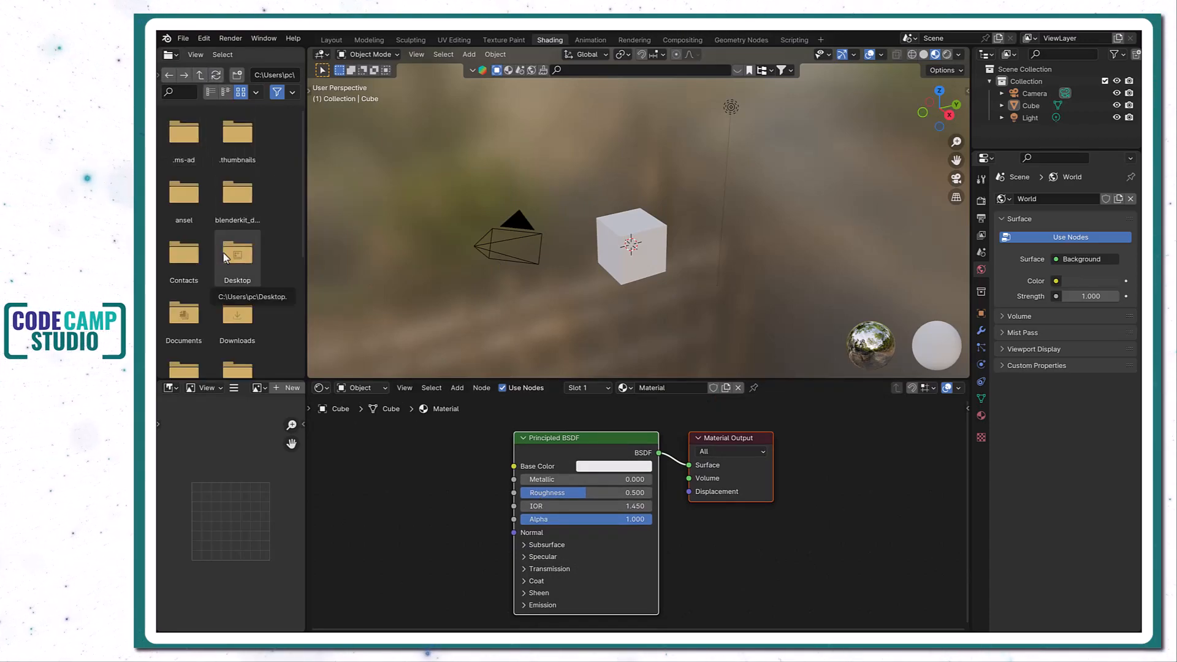
double_click(226, 329)
Add the phil-desforges coffee bean image as a texture node and connect its Color to the Principled BSDF's Base Color.
click(237, 261)
drag(237, 260, 412, 439)
drag(533, 415, 453, 484)
key(f)
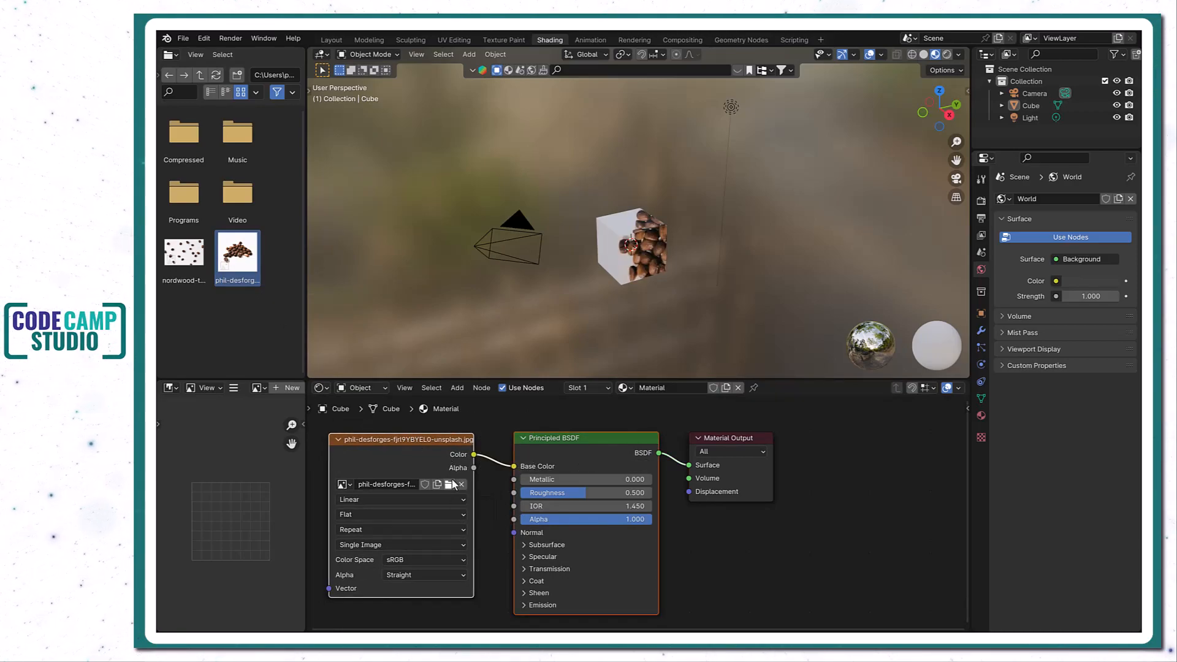
Shift the image texture and Principled BSDF nodes slightly, and set Metallic to 0.470 and Roughness to 0.414.
drag(434, 446, 448, 448)
scroll(685, 264, up, 6)
middle_drag(697, 247, 593, 273)
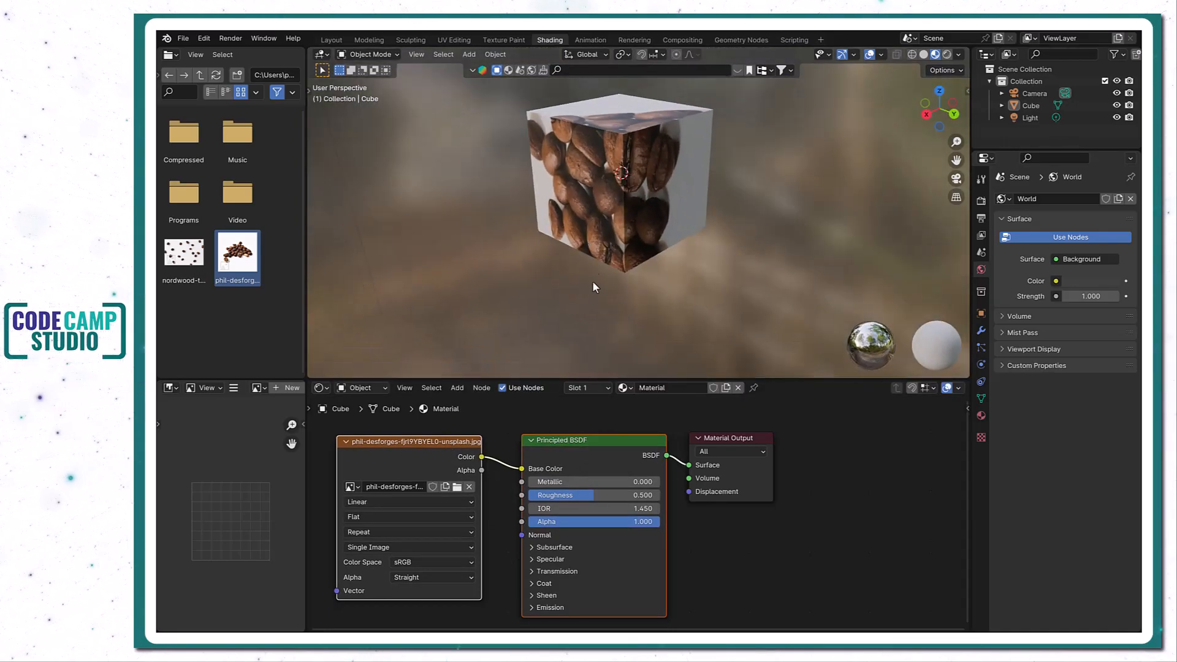
mouse_move(563, 483)
mouse_down()
mouse_move(589, 482)
mouse_move(574, 495)
mouse_up()
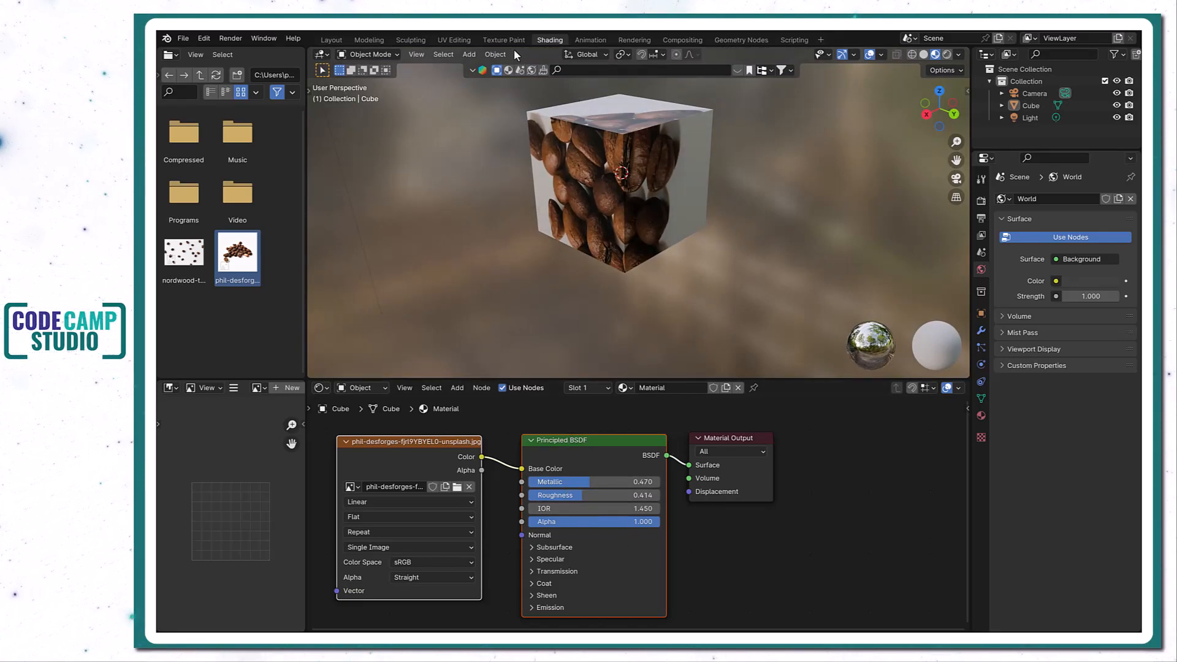
Open the UV Editing workspace and switch its 3D viewport to Material Preview shading.
click(470, 39)
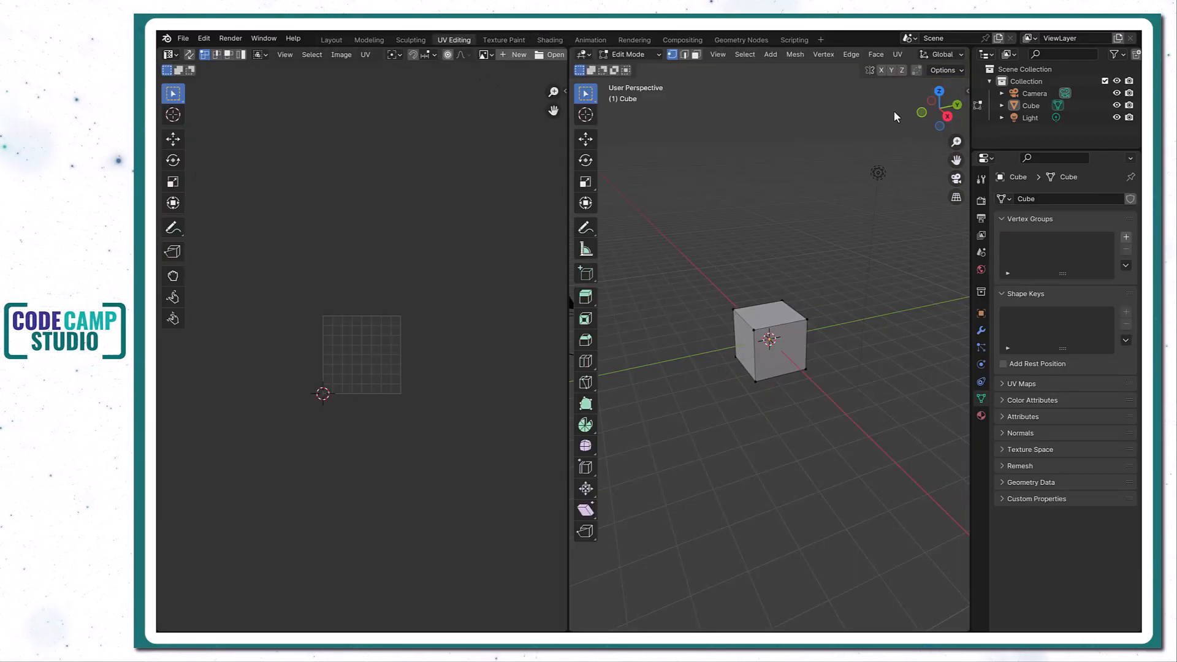
click(649, 54)
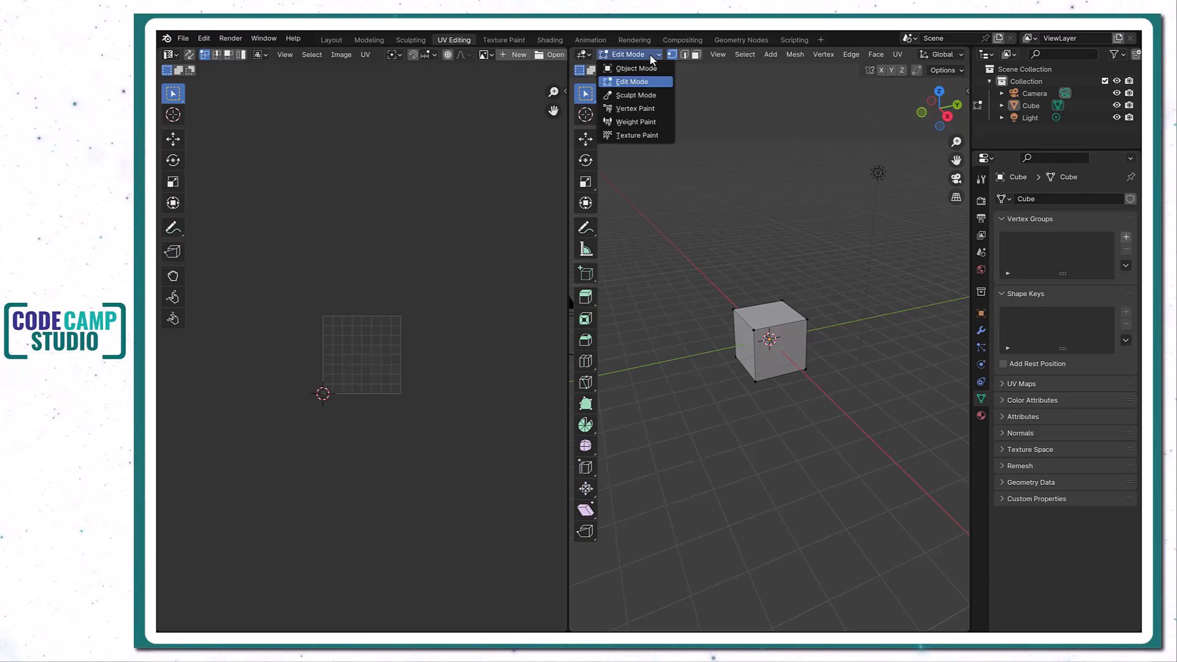
drag(570, 177, 394, 154)
drag(311, 152, 291, 149)
click(935, 56)
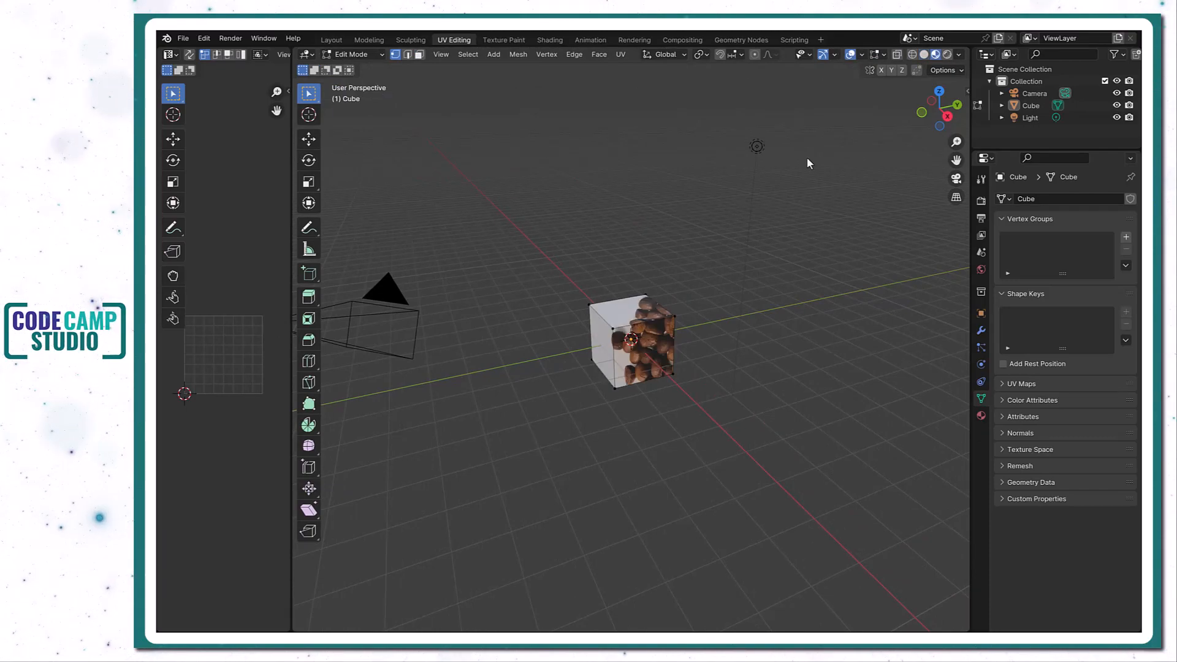
drag(292, 226, 586, 225)
middle_drag(878, 311, 787, 328)
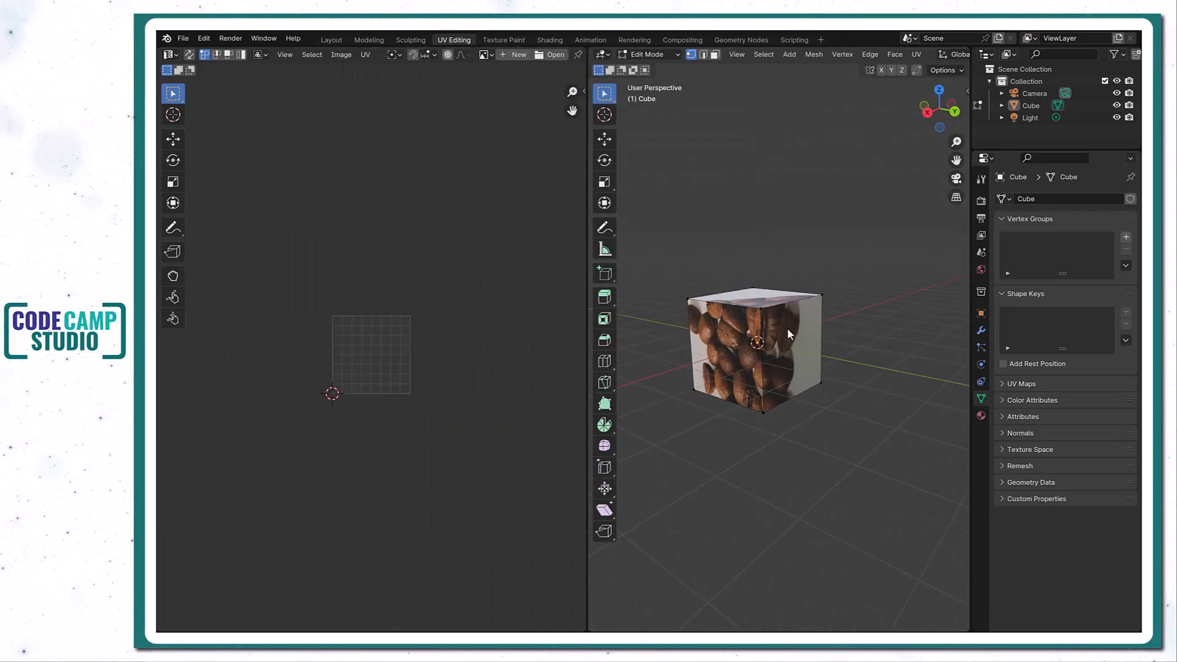
Switch to face select mode and select a coffee-bean face of the cube so its UVs overlay the image.
click(715, 55)
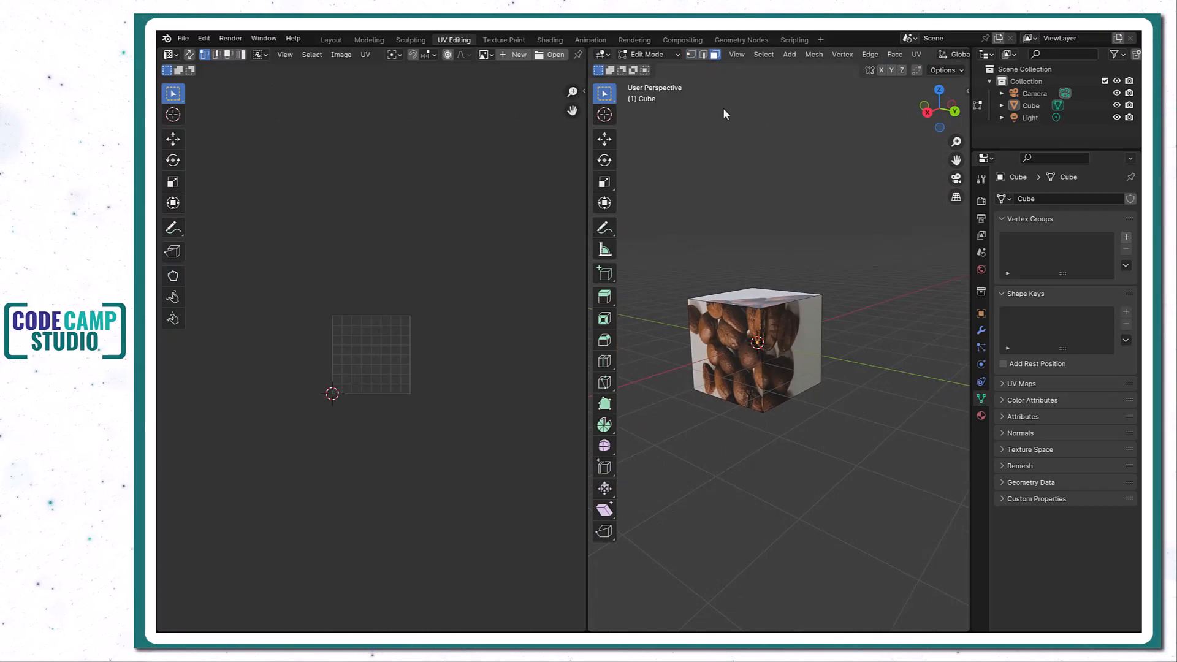
click(735, 361)
mouse_move(734, 361)
middle_down()
mouse_move(809, 372)
mouse_move(719, 367)
middle_up()
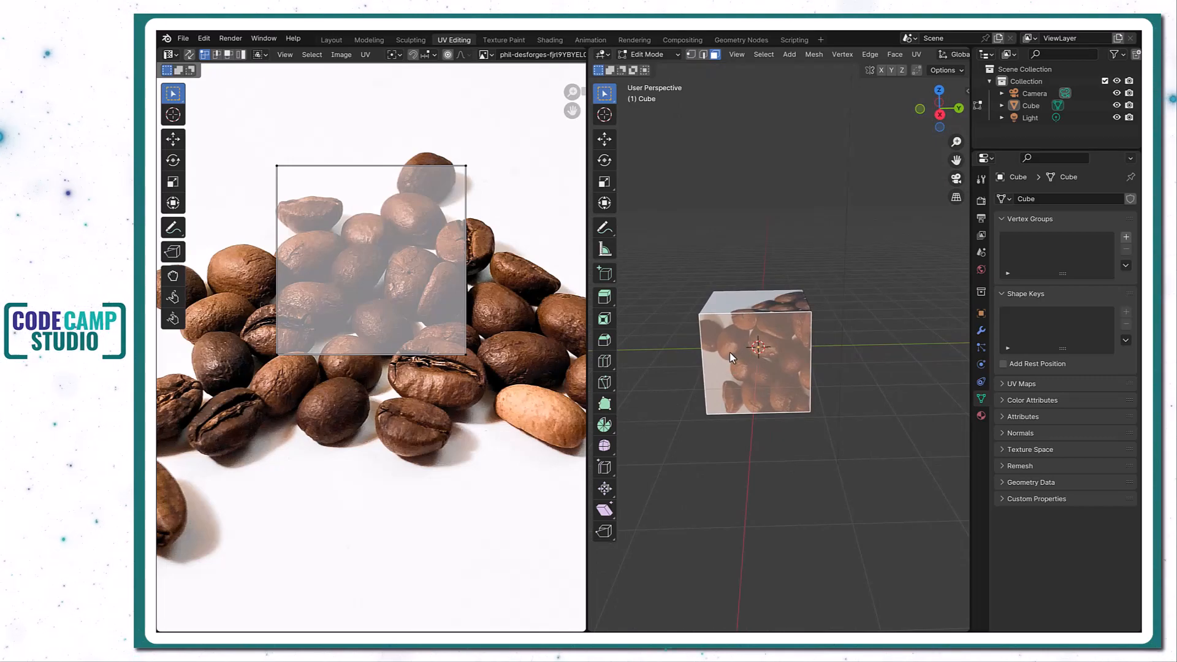
scroll(486, 312, down, 5)
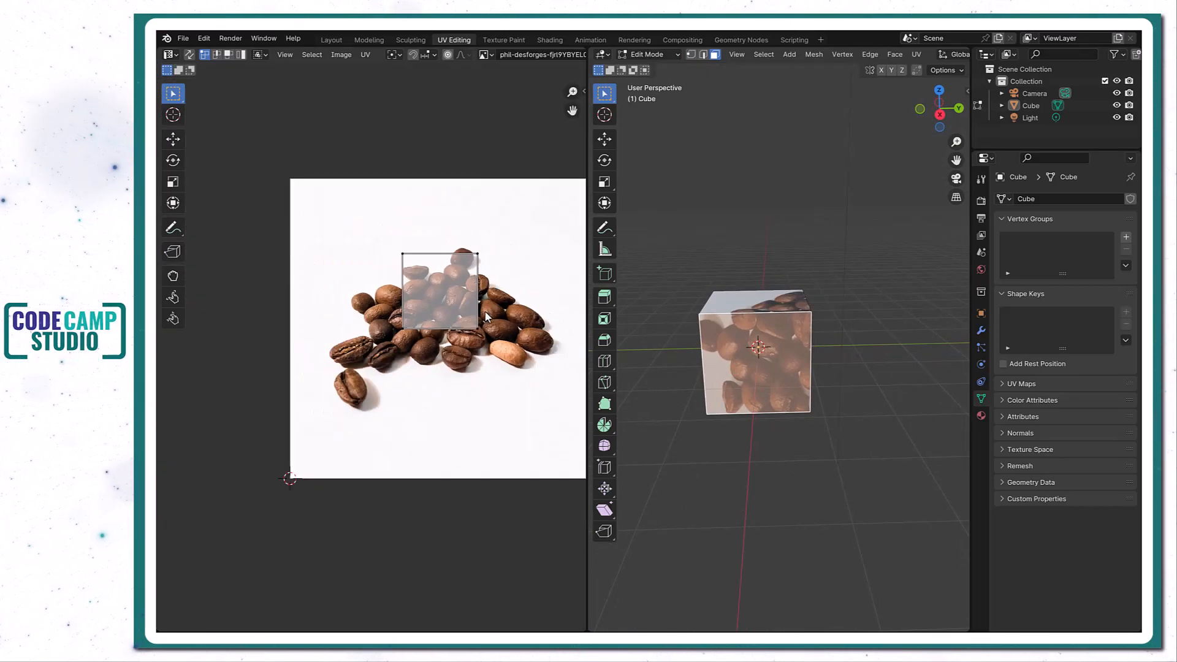
middle_drag(486, 312, 421, 310)
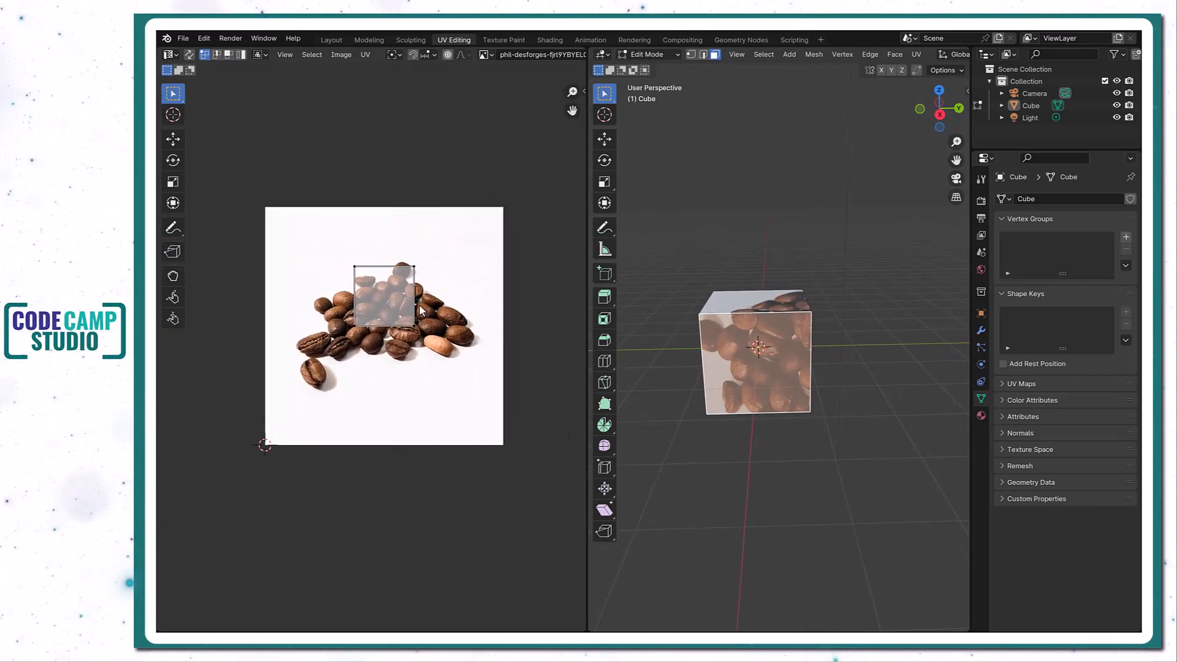
In UV face select mode, scale up the selected face's UVs and move them to frame the whole coffee bean pile.
scroll(420, 307, up, 2)
scroll(424, 309, down, 1)
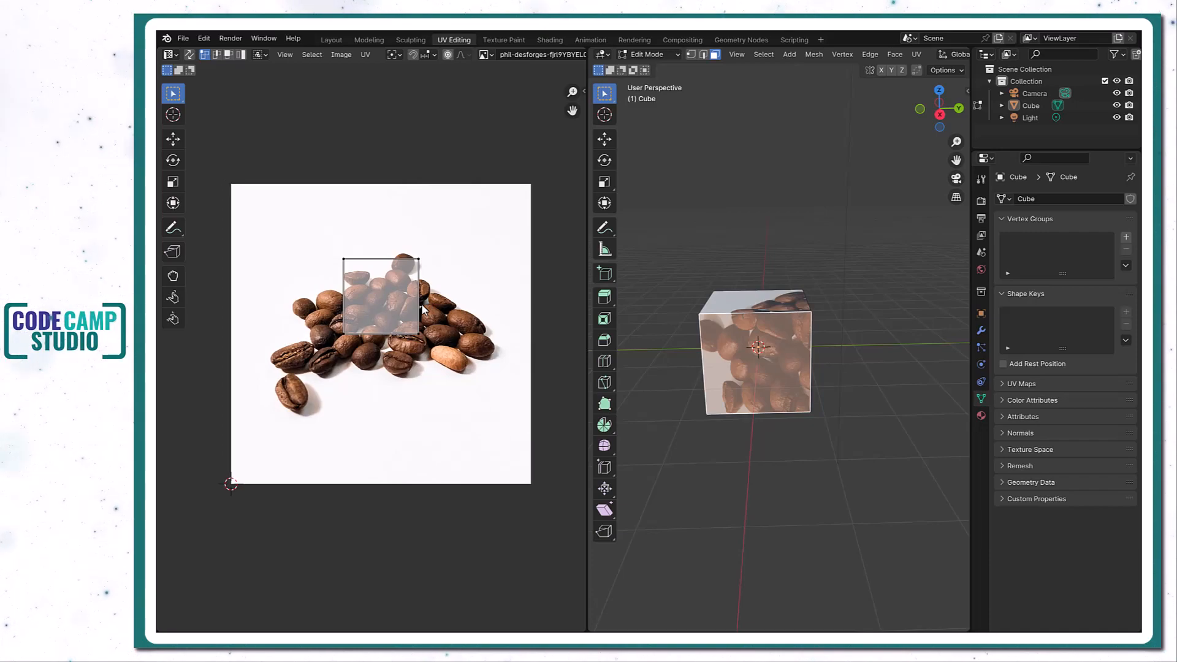
middle_drag(674, 368, 736, 363)
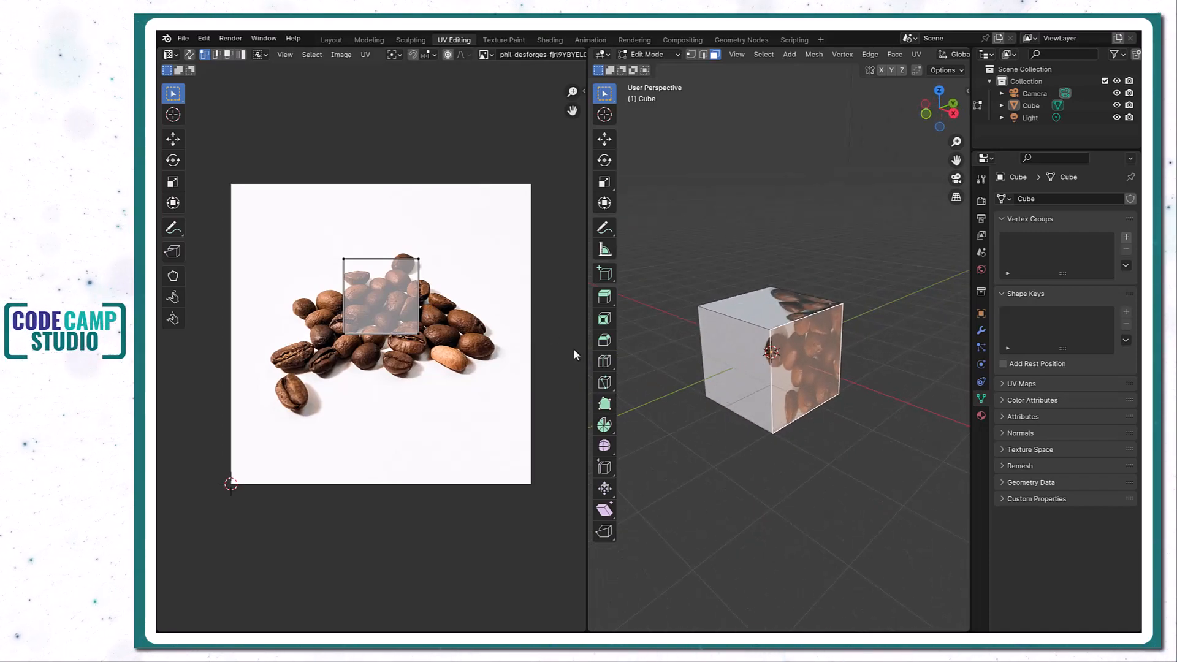
key(3)
key(a)
key(s)
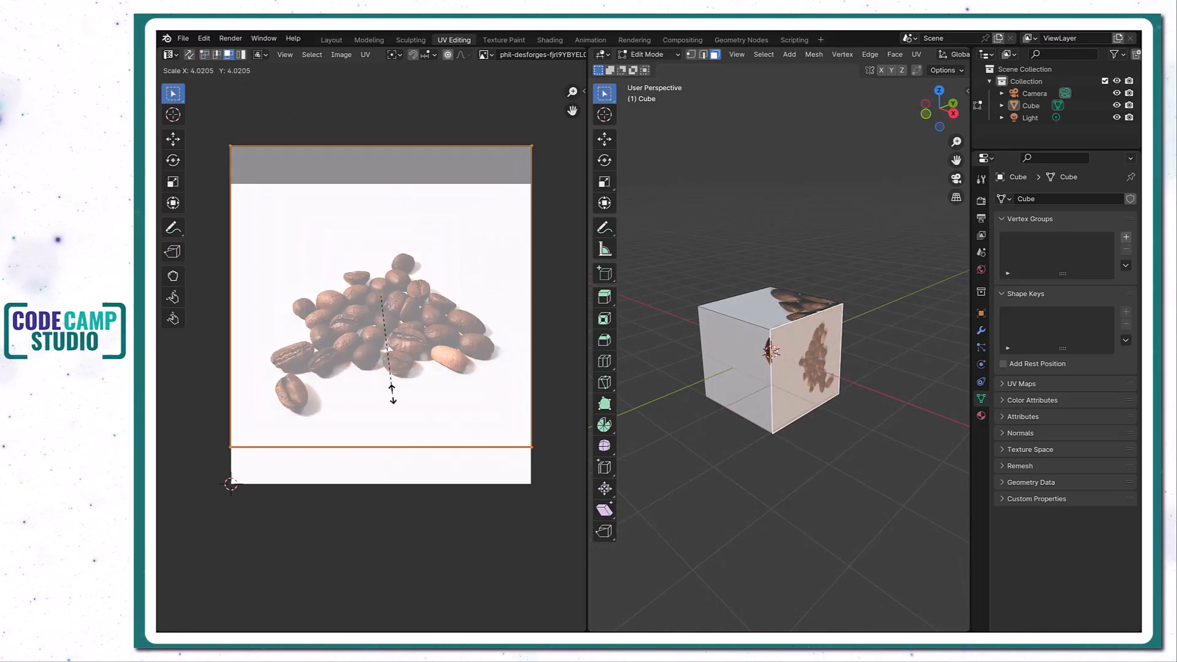
click(389, 387)
key(g)
click(415, 296)
Rotate the enlarged face UVs by about a quarter turn, deselect them, and inspect the texture on the cube's face.
key(r)
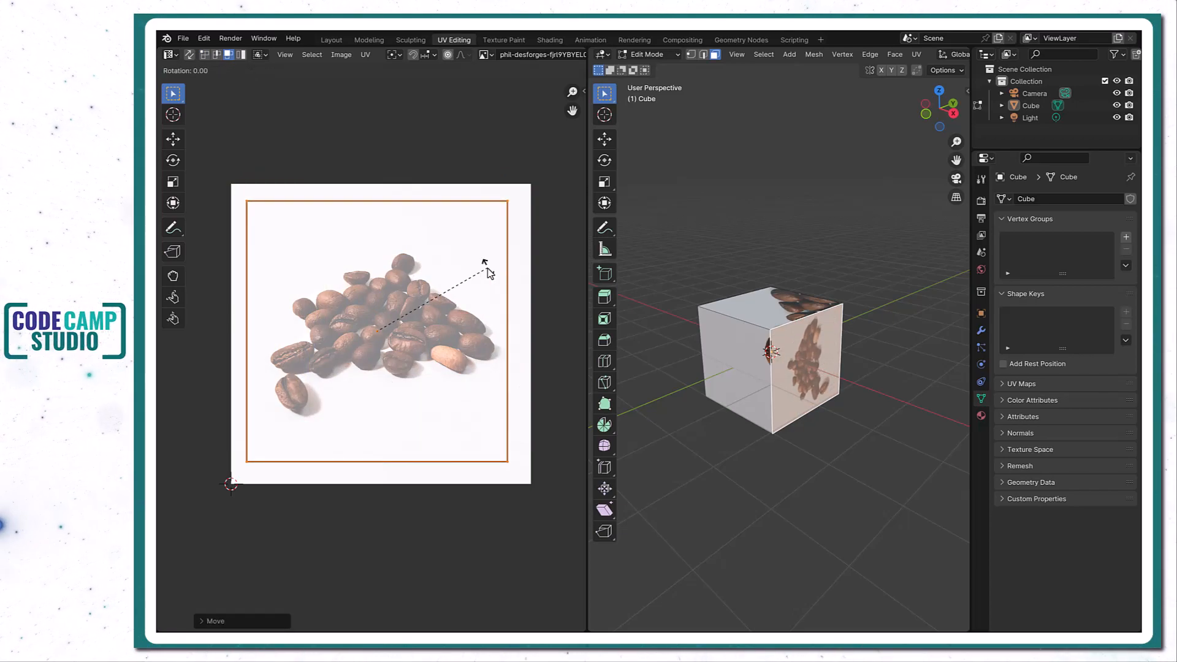
click(423, 410)
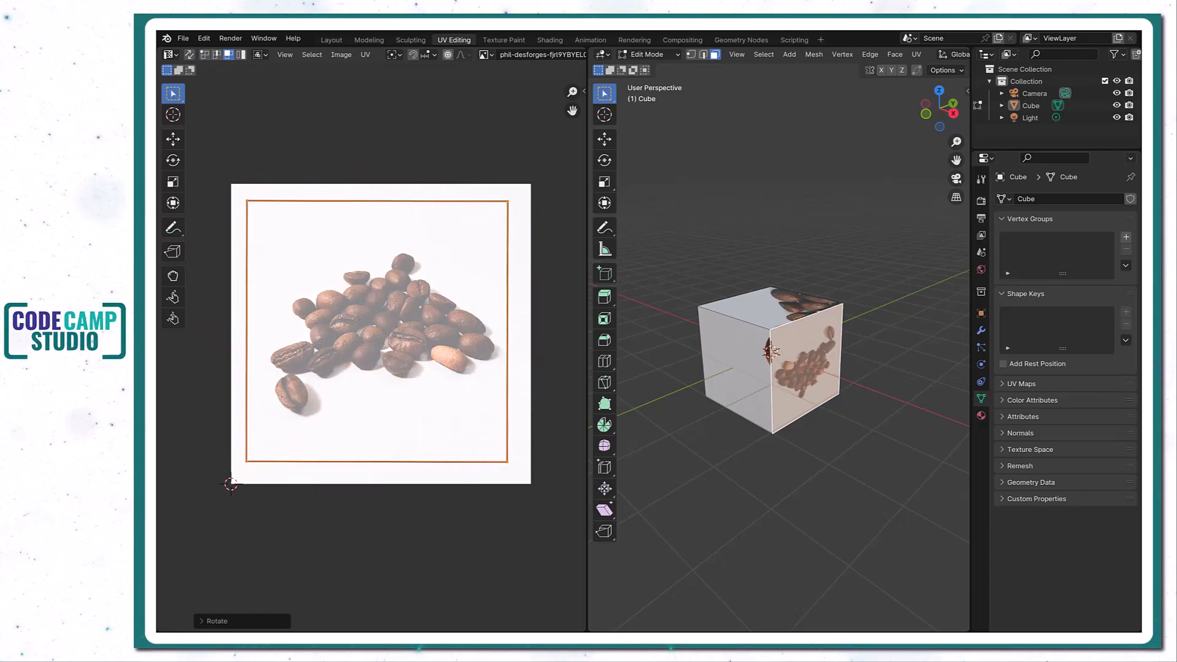
click(565, 177)
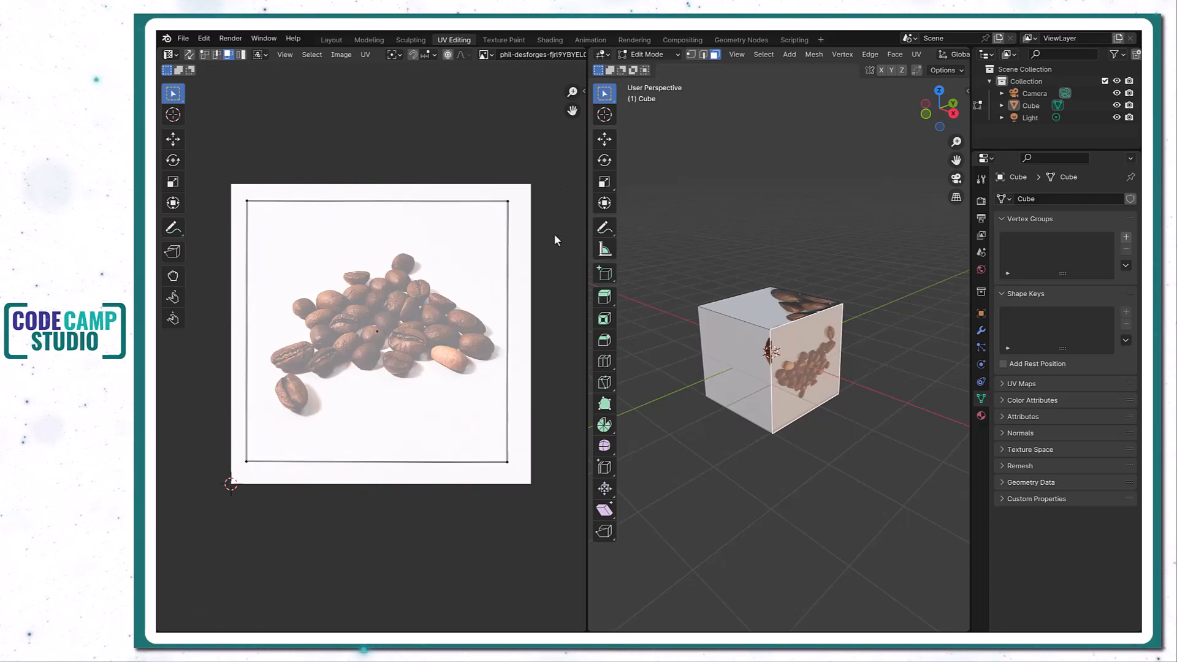
middle_drag(850, 402, 775, 344)
scroll(807, 359, up, 5)
scroll(807, 359, down, 1)
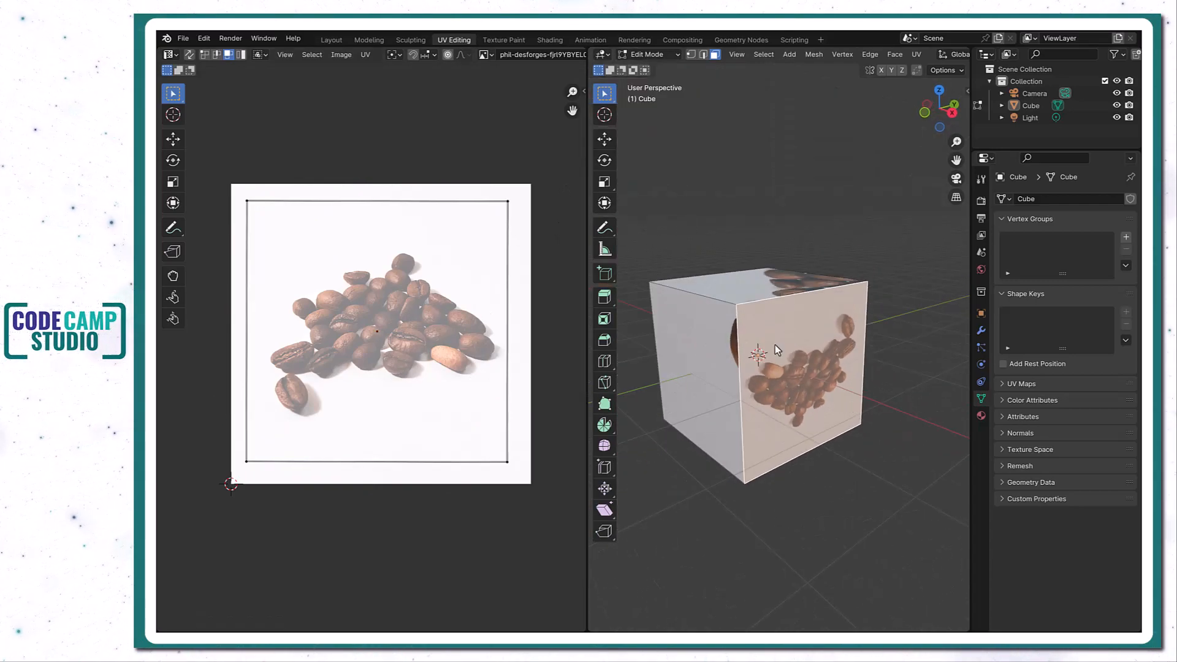
Turn on UV sync selection, select the leftmost face of the unwrapped cross, and locate the matching face on the cube.
click(188, 55)
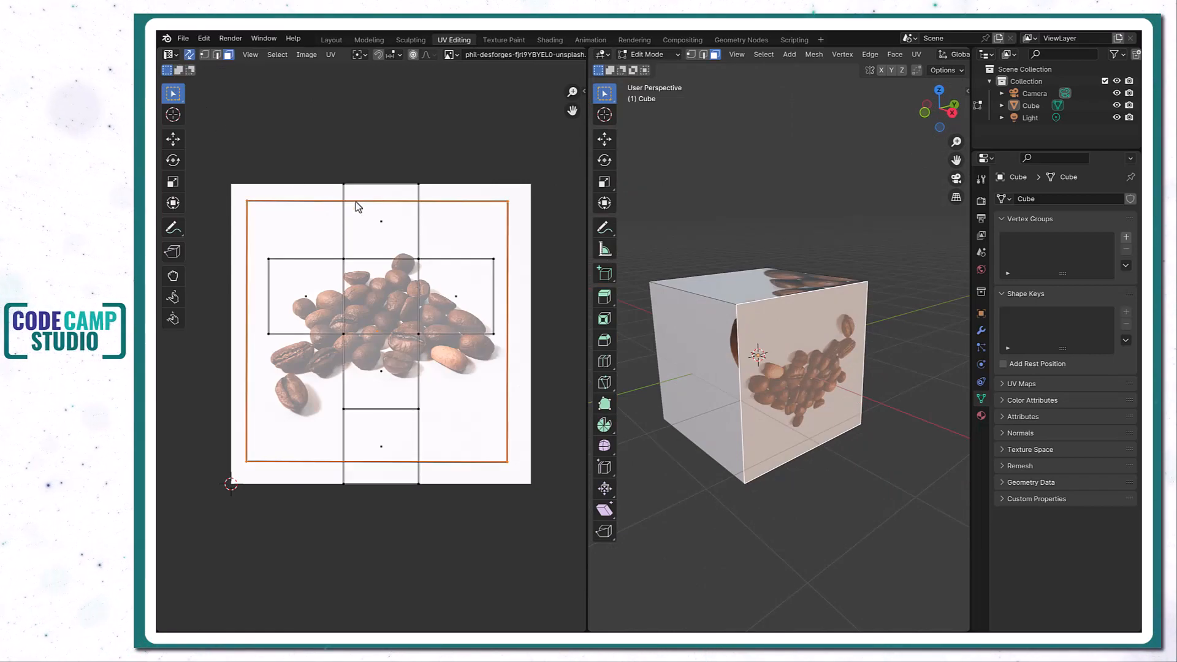
click(381, 215)
key(a)
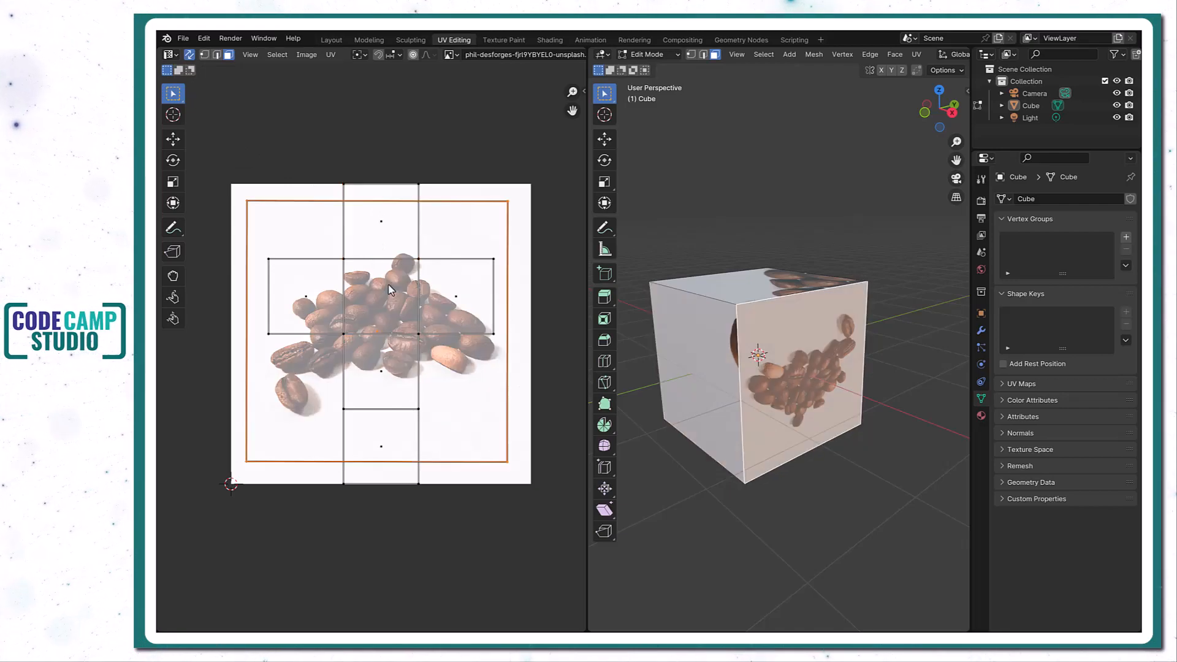
click(318, 302)
middle_drag(760, 454, 780, 239)
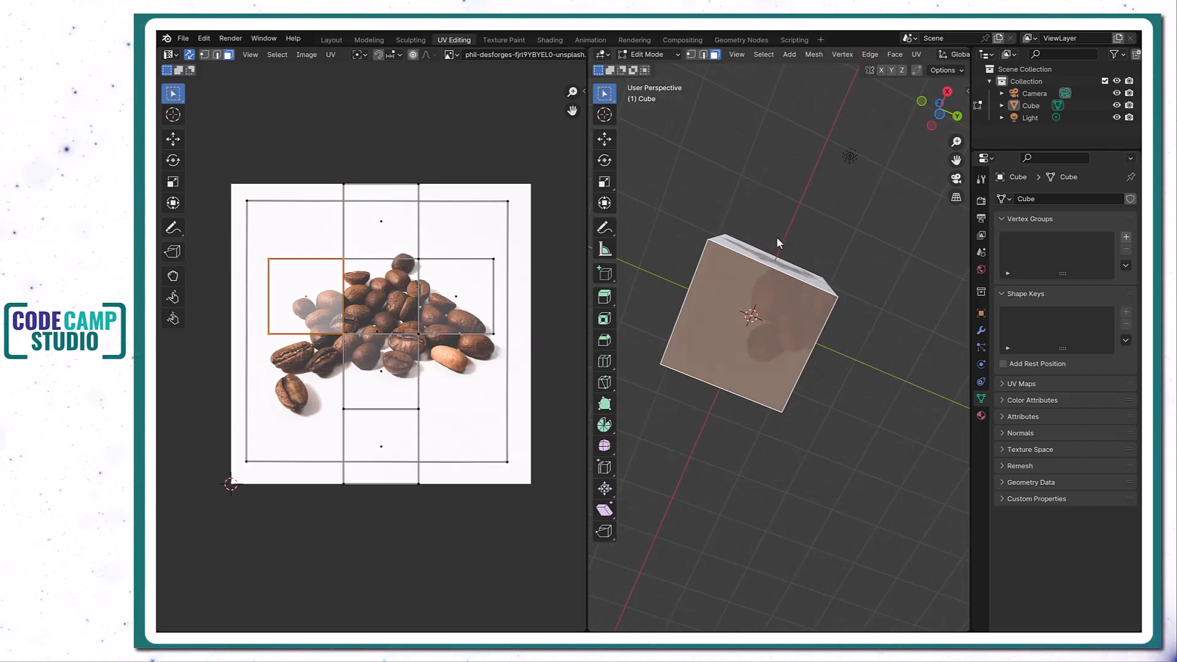
middle_drag(727, 341, 813, 410)
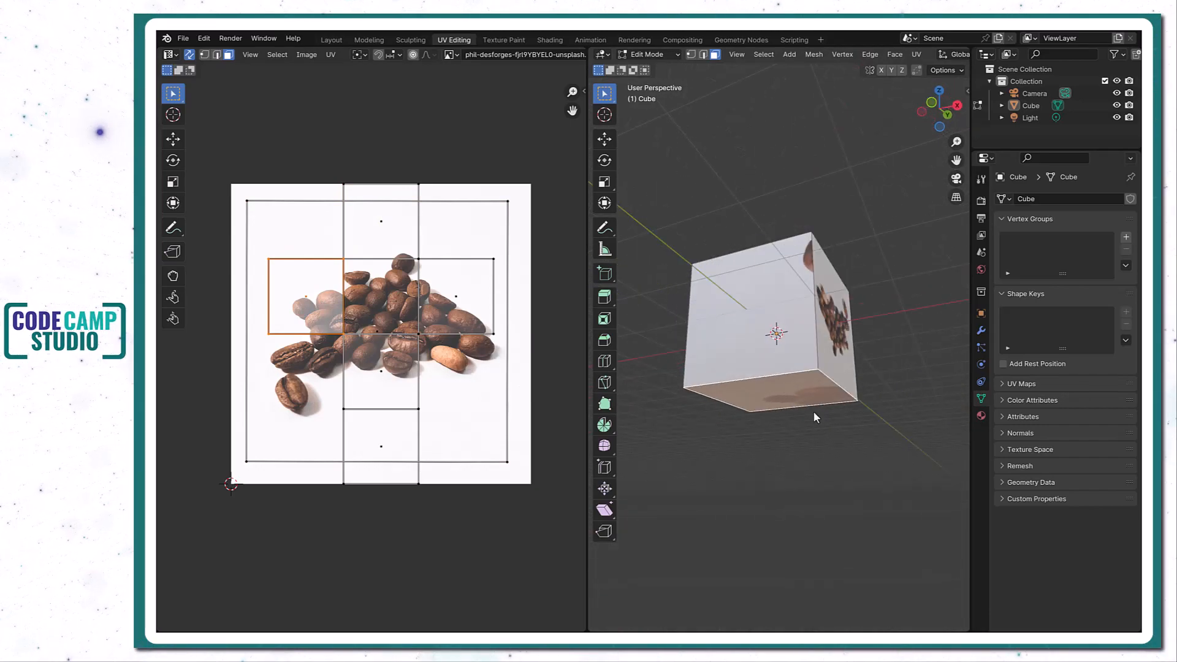
Select other faces directly on the cube, viewing it from different sides.
click(768, 340)
middle_drag(743, 306, 649, 312)
middle_drag(729, 356, 767, 363)
click(767, 363)
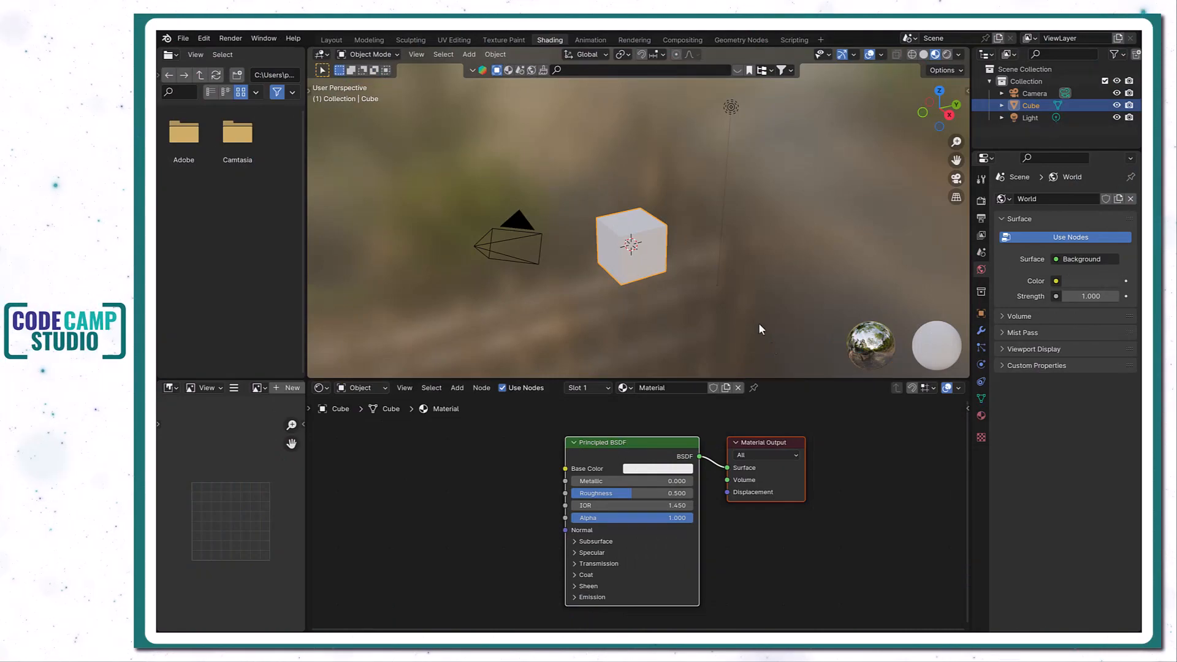
Add a Voronoi Texture node beside the Principled BSDF and connect its Color to Base Color.
scroll(771, 347, up, 5)
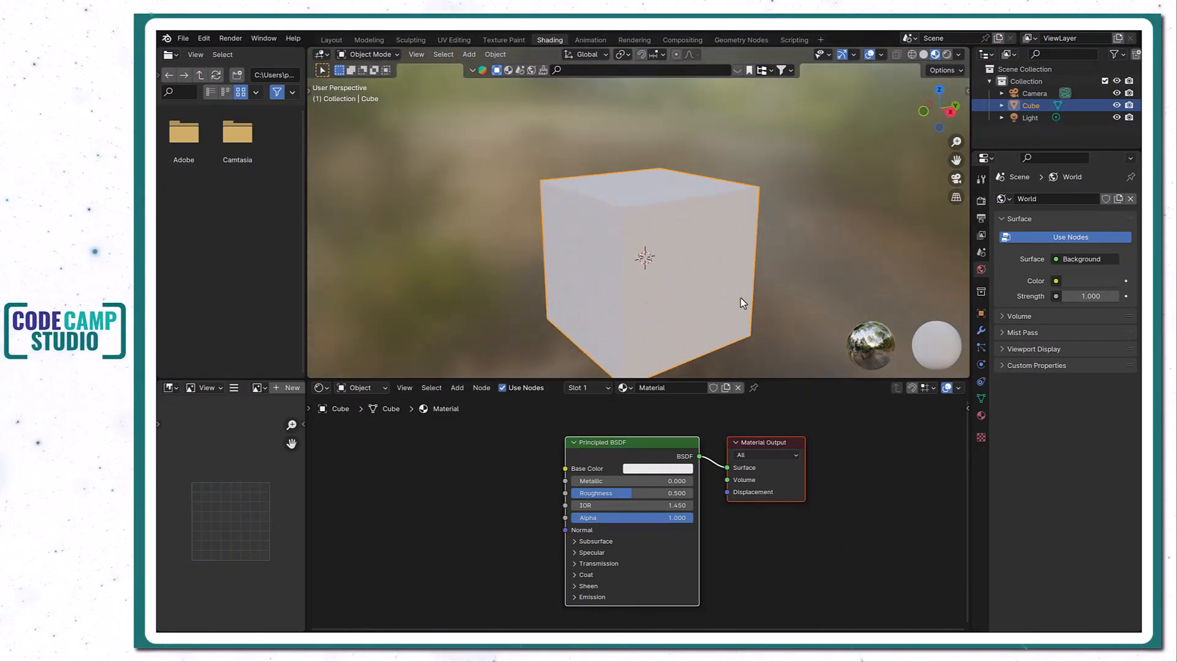
middle_drag(741, 300, 743, 307)
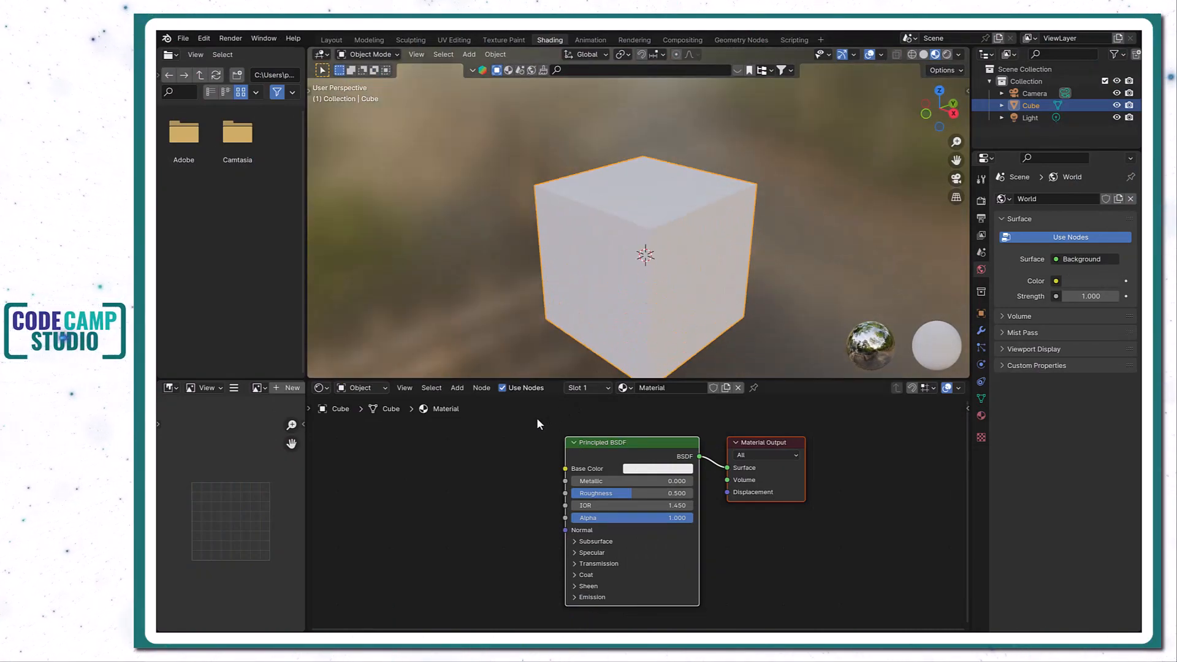
click(457, 388)
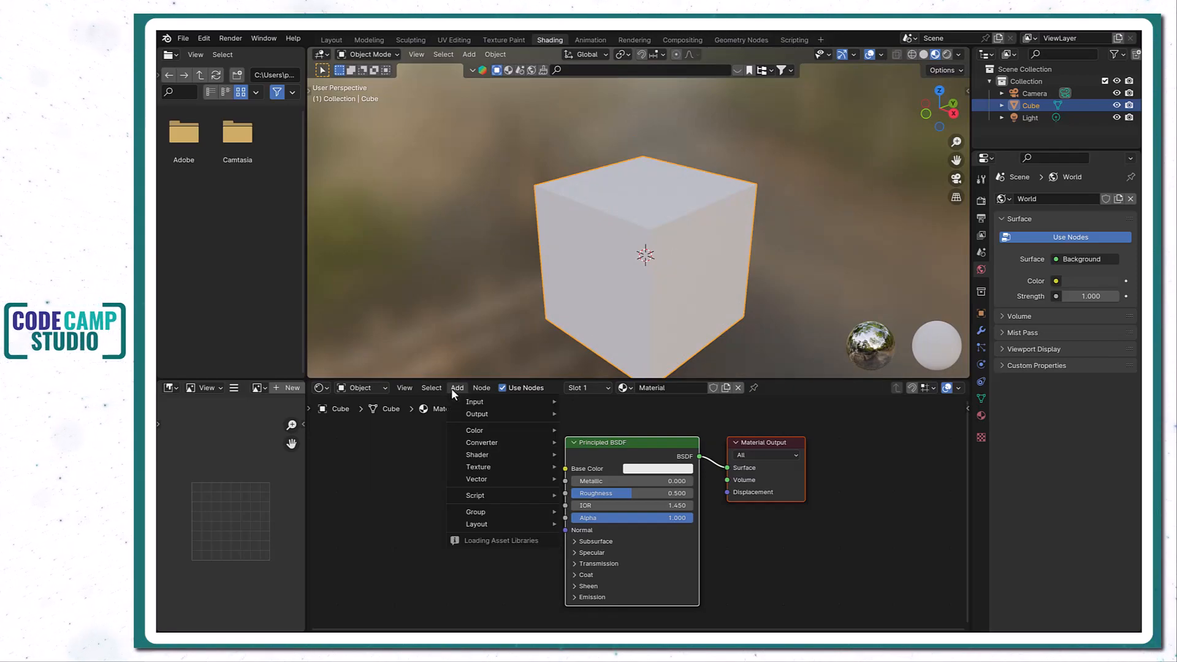
mouse_move(480, 468)
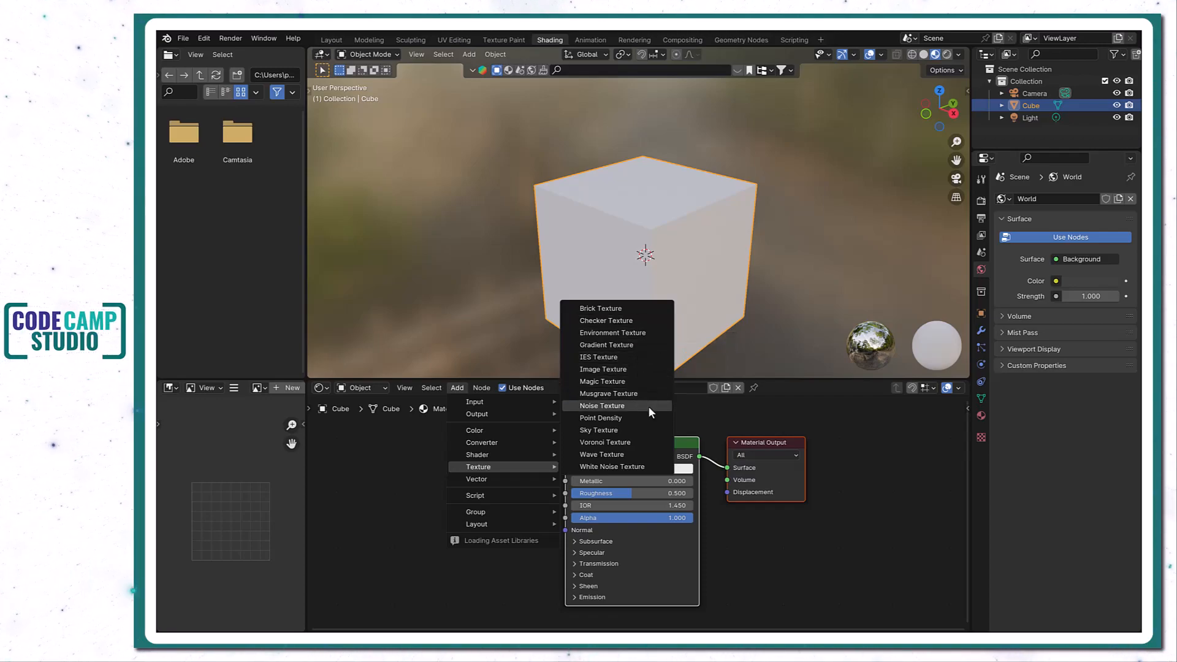
click(642, 441)
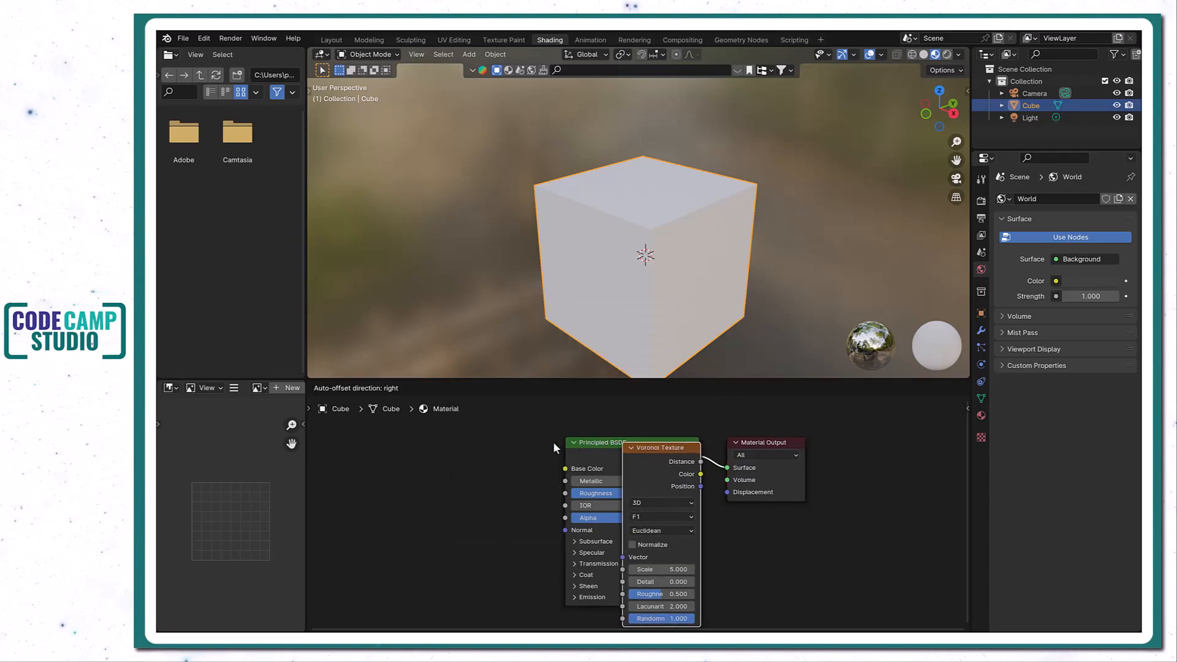
click(445, 434)
drag(615, 430, 502, 472)
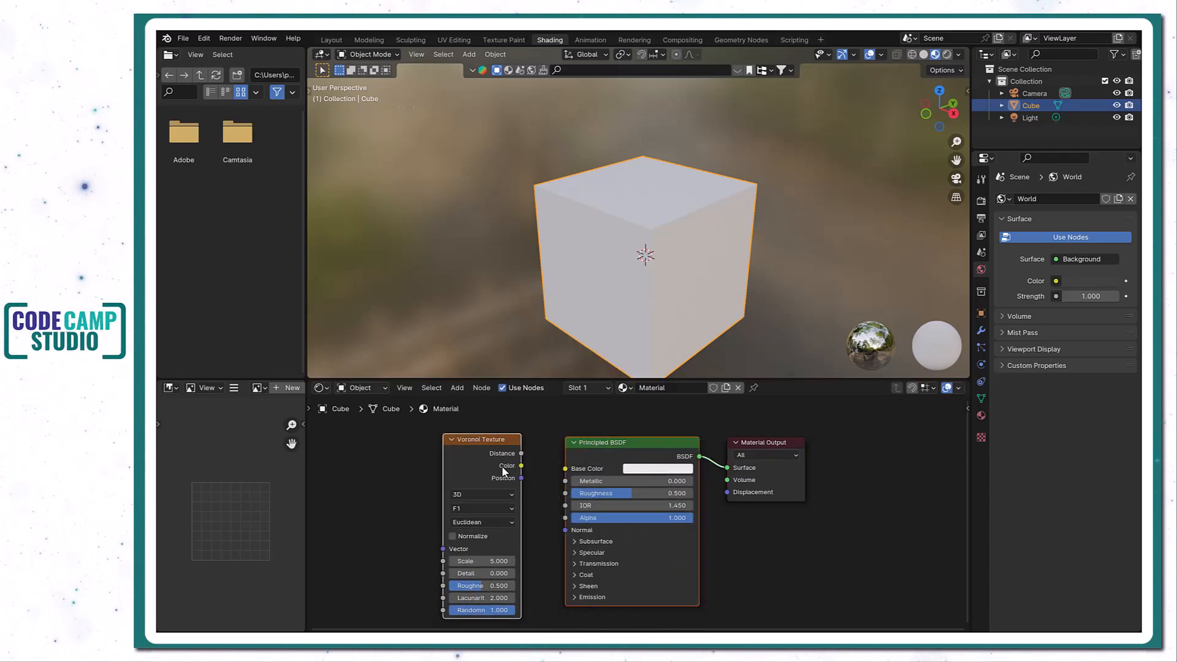
key(f)
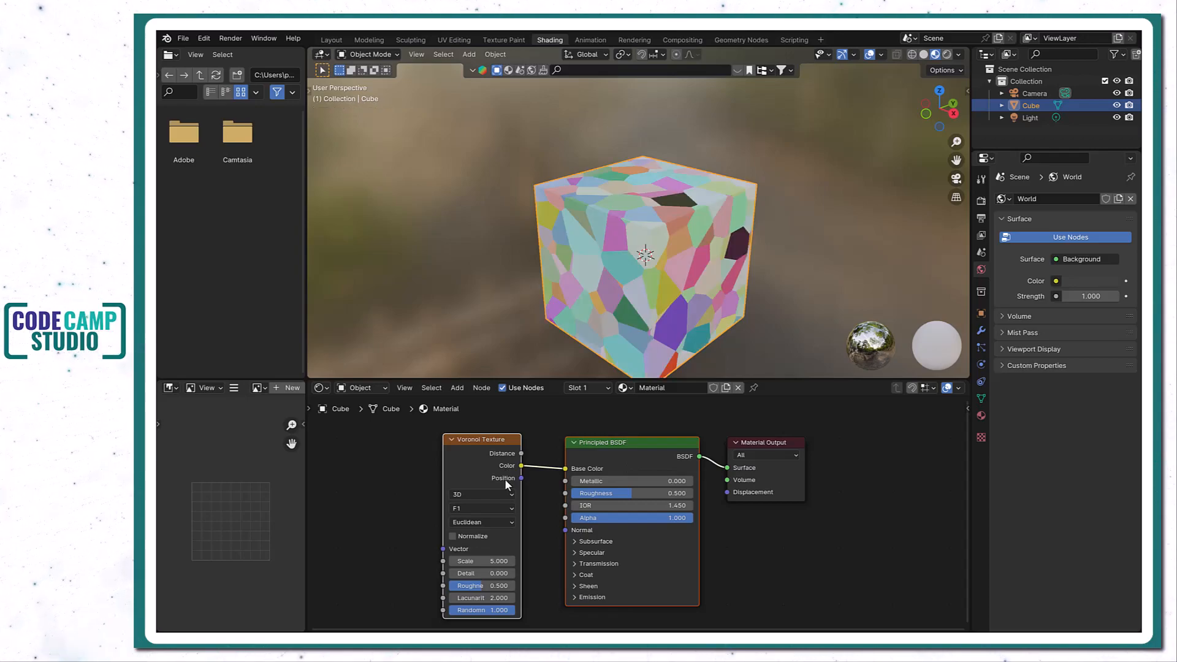
Set the Voronoi Texture's Scale to 6.200, and try the Manhattan distance metric before returning to Euclidean.
drag(474, 559, 493, 560)
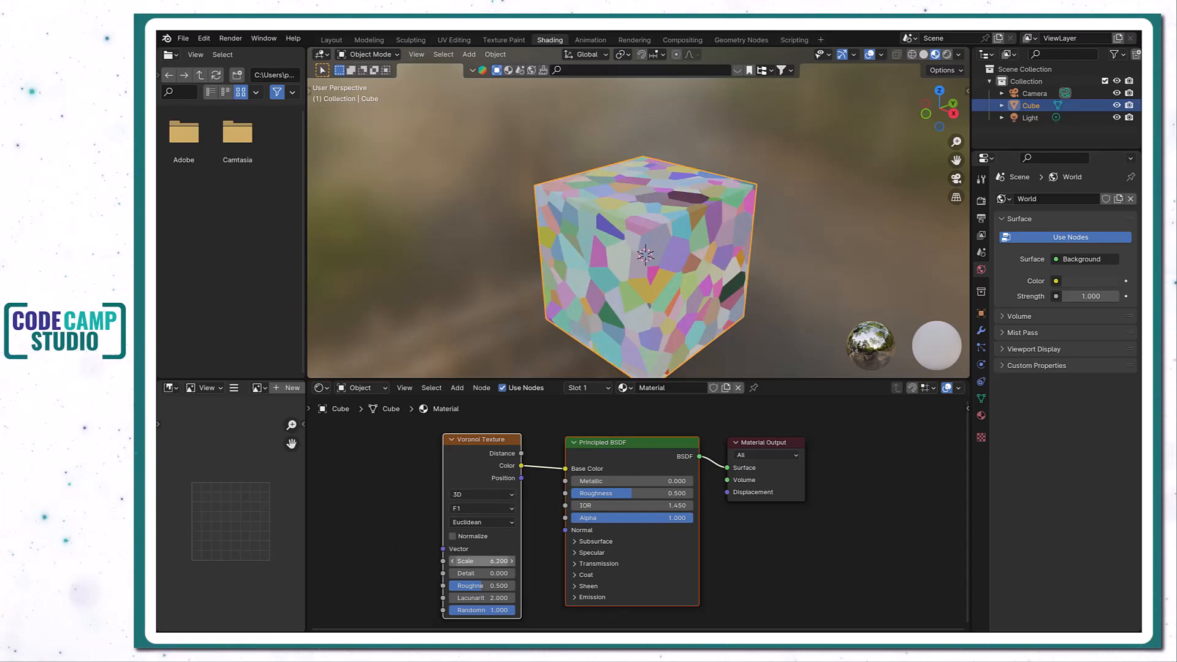
click(483, 521)
click(473, 557)
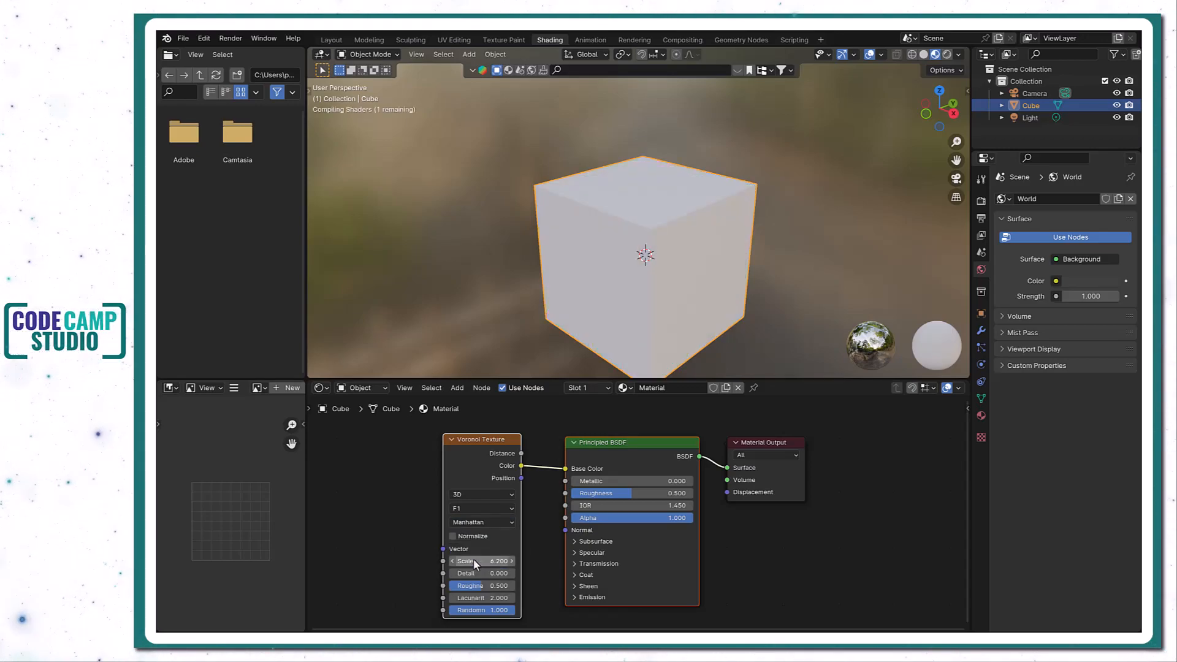
click(490, 522)
click(492, 545)
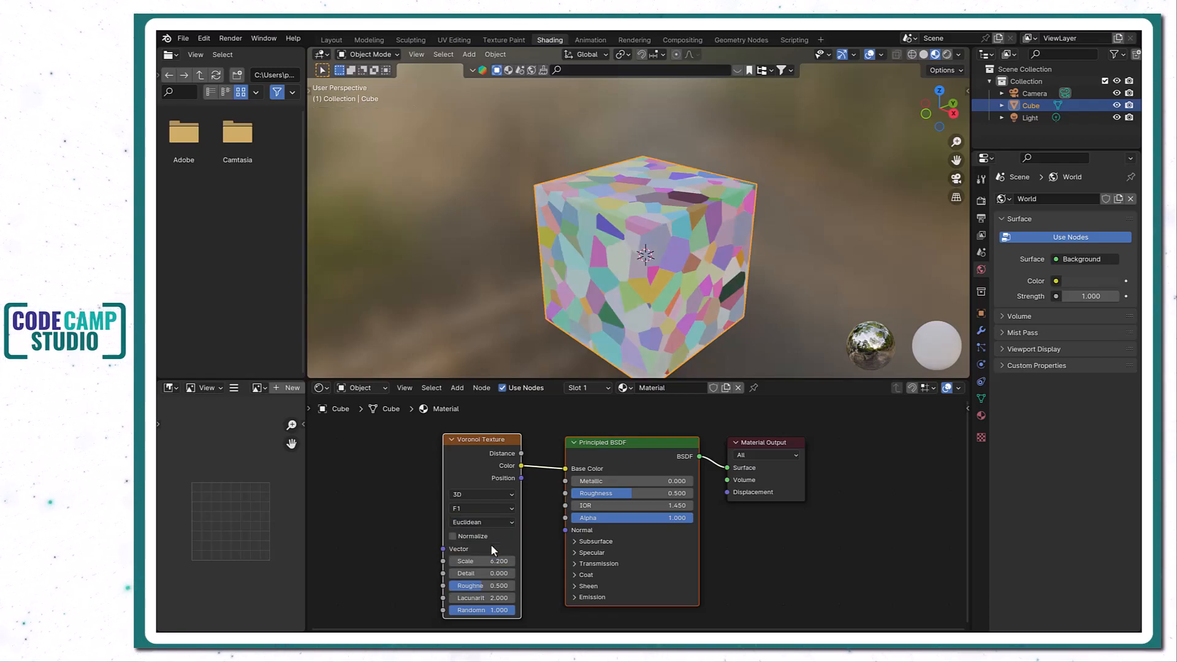
Keep F1 as the Voronoi Texture's feature output and set its Scale to 3.000 with Detail at 0.000.
click(498, 508)
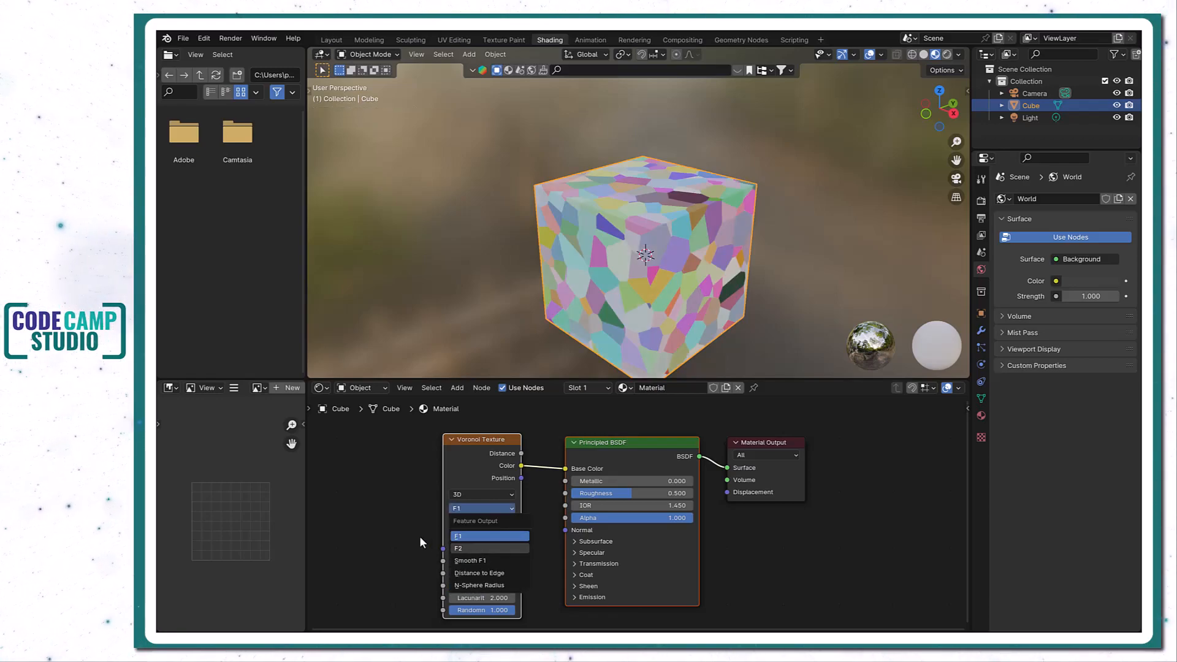
click(484, 536)
mouse_move(485, 562)
mouse_down()
mouse_move(543, 562)
mouse_move(472, 562)
mouse_move(495, 562)
mouse_move(490, 576)
mouse_move(472, 573)
mouse_up()
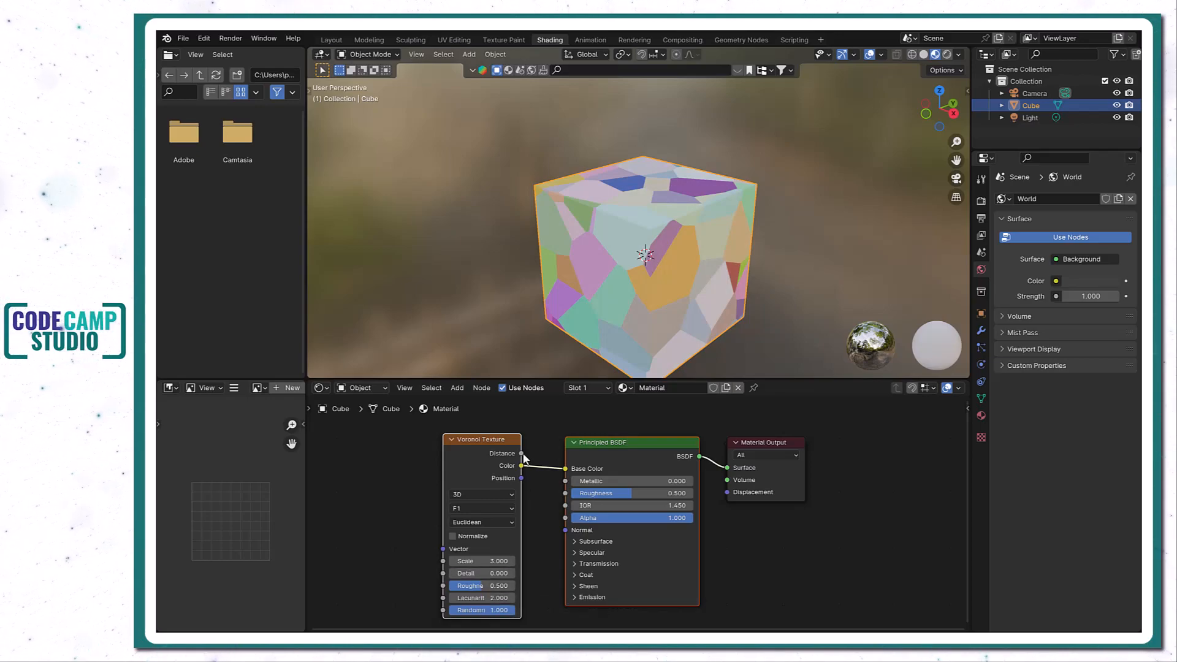
Replace the Voronoi Texture with a Noise Texture node and connect its Fac output to the Principled BSDF's Base Color.
key(x)
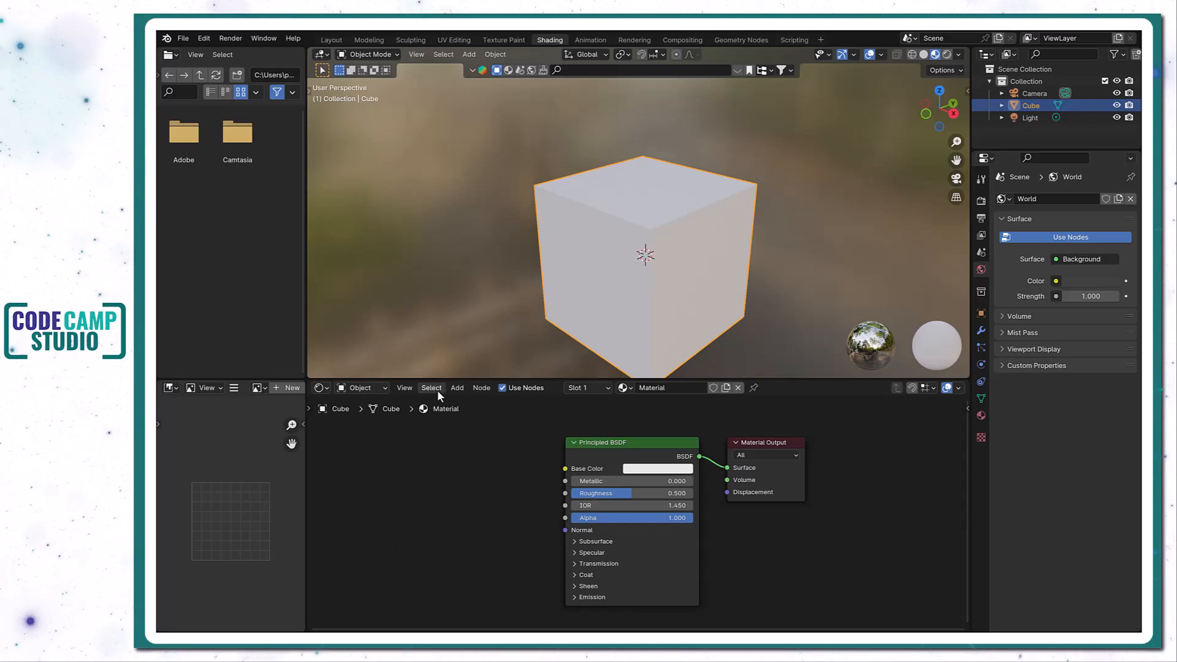
click(453, 387)
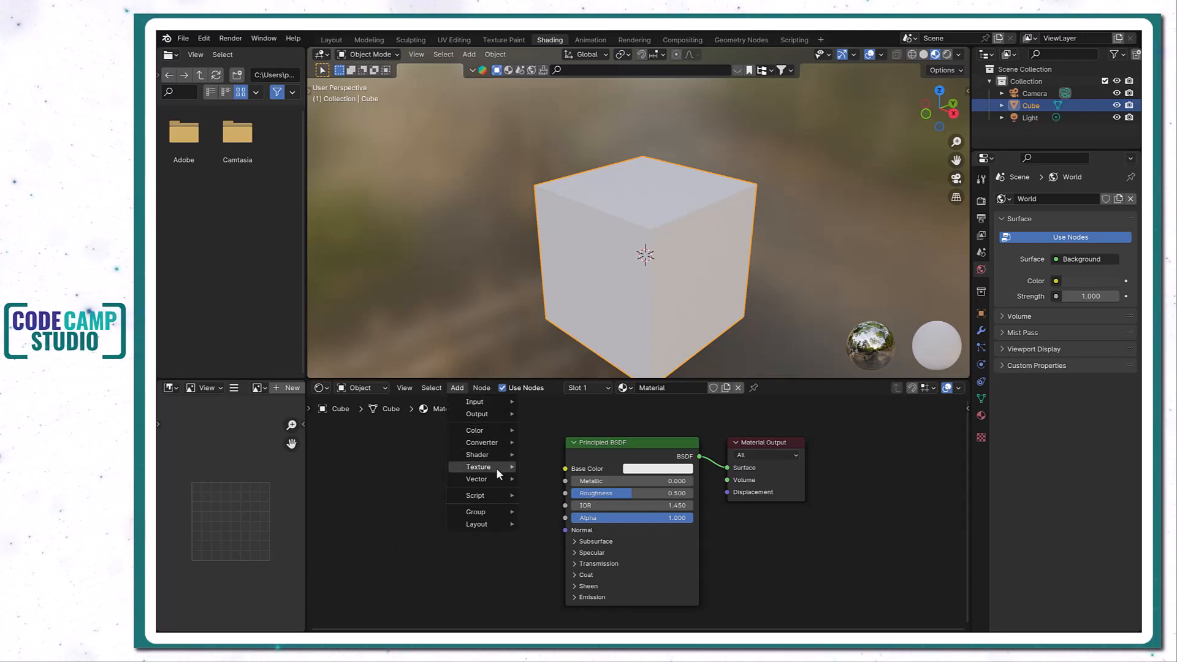
mouse_move(495, 468)
click(577, 411)
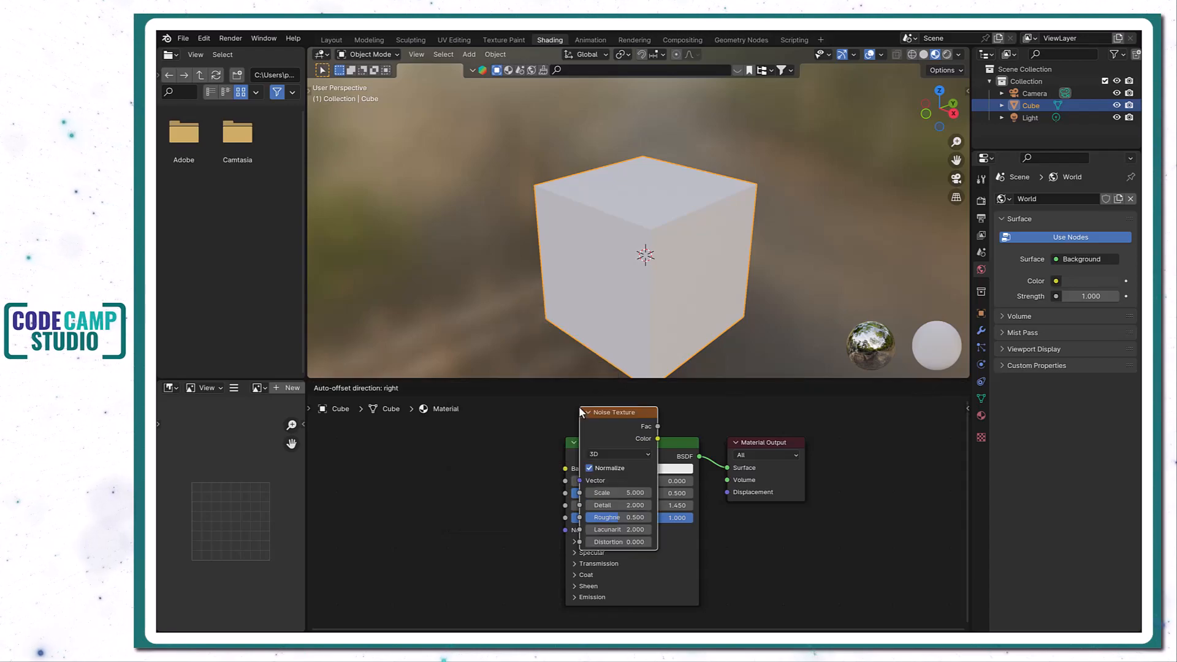
click(377, 441)
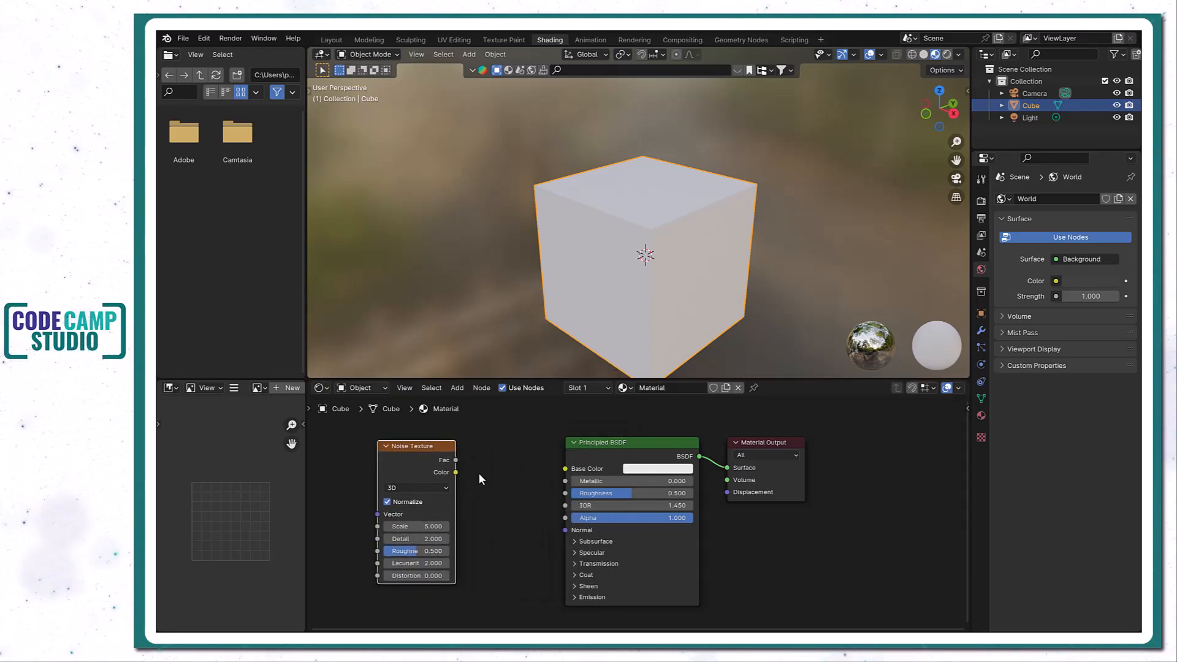
click(457, 460)
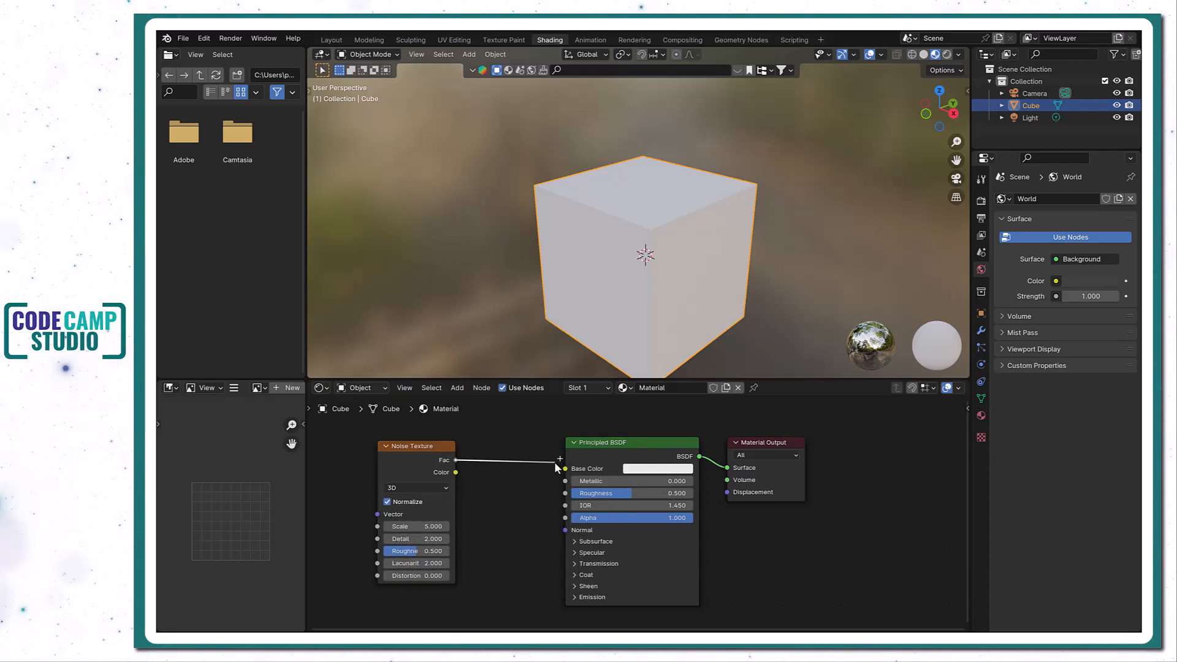
drag(562, 470, 564, 469)
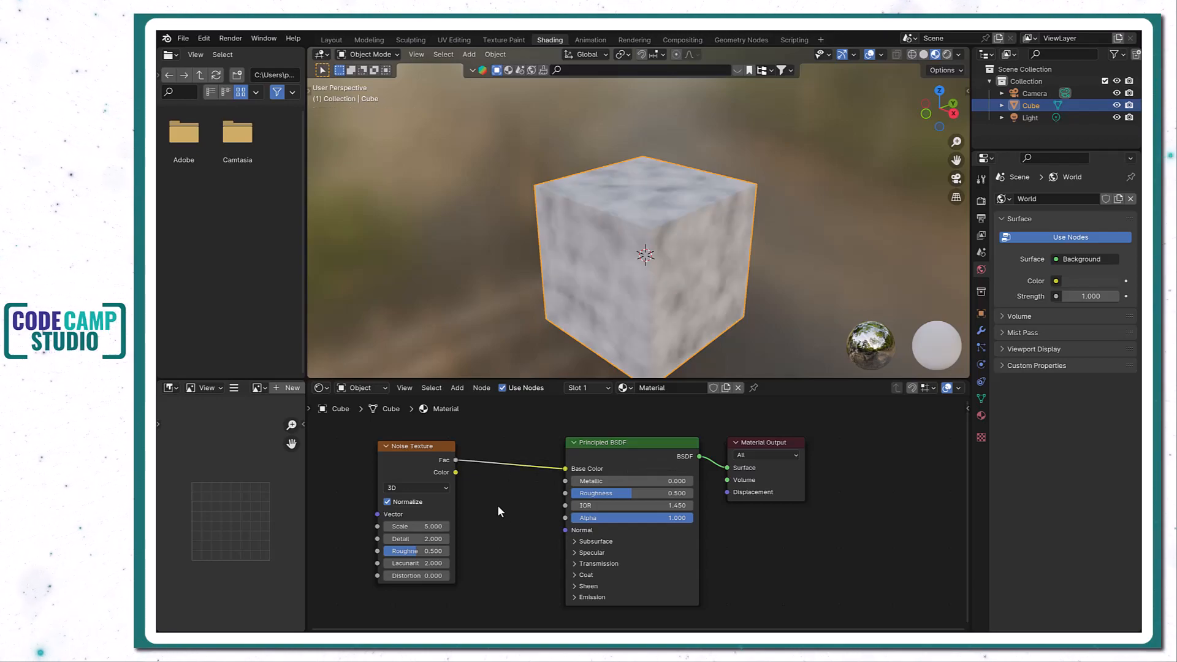
Set the Noise Texture's Detail to 13.000, Lacunarity to 21.600, Distortion to 1.100 and Scale to -7.500.
scroll(676, 274, up, 3)
mouse_move(675, 274)
middle_down()
mouse_move(659, 313)
mouse_move(556, 270)
mouse_move(539, 245)
mouse_move(630, 302)
mouse_move(668, 288)
middle_up()
drag(423, 526, 466, 542)
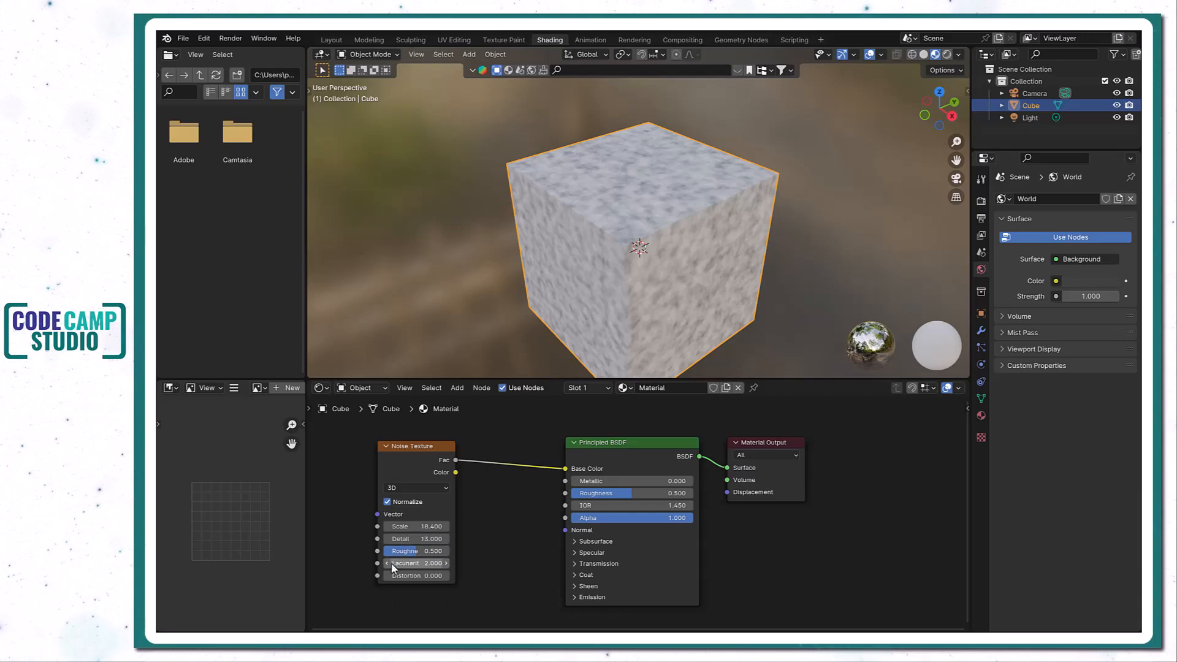
drag(391, 563, 433, 576)
drag(429, 530, 395, 529)
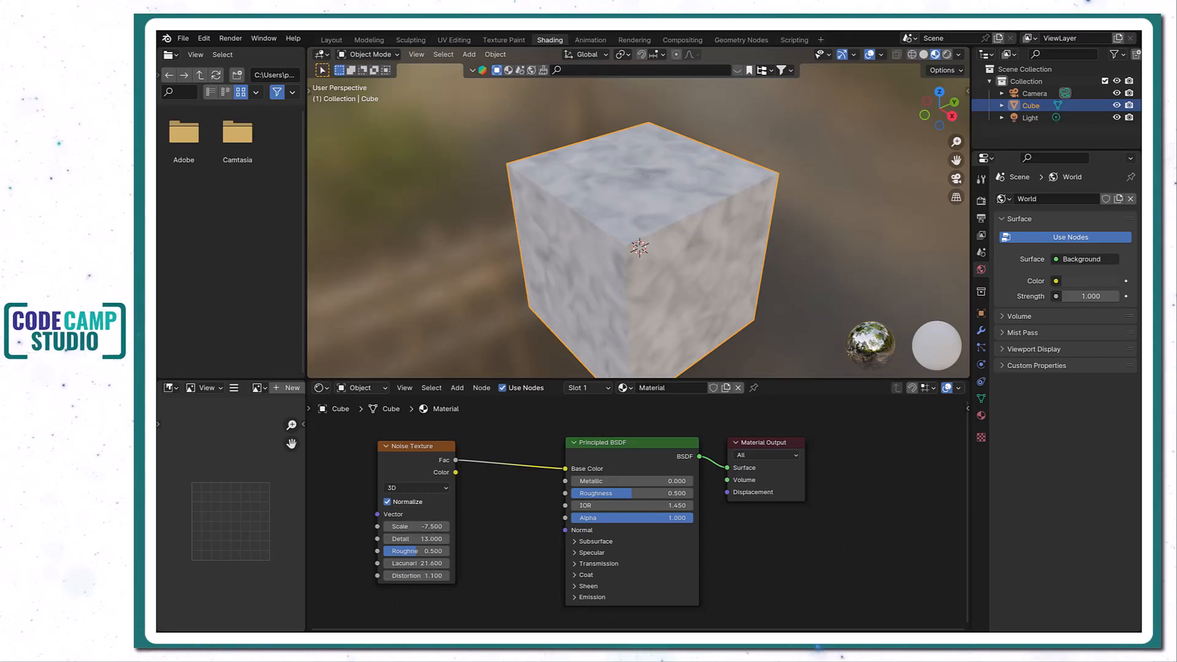